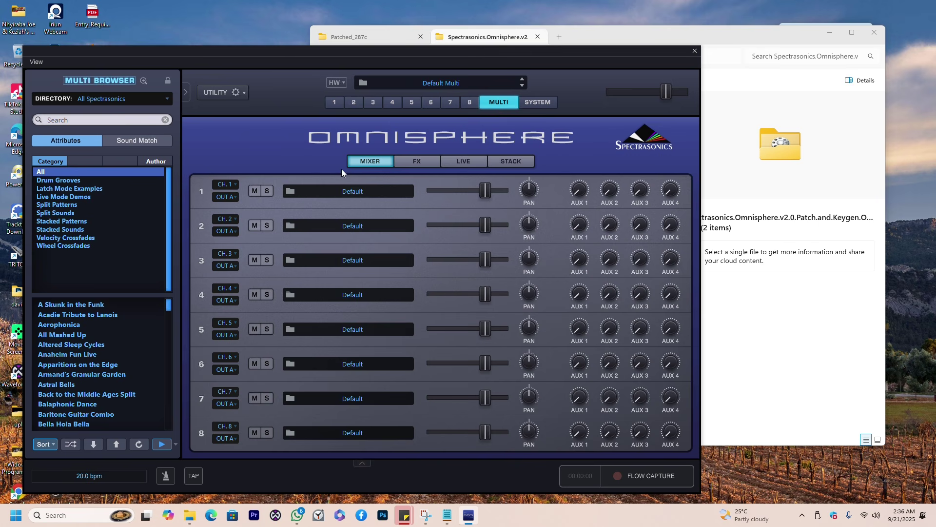
Step: Magnify the plugin window to 1.3x and move it up so it fits on the desktop
left_click(240, 93)
mouse_move(241, 95)
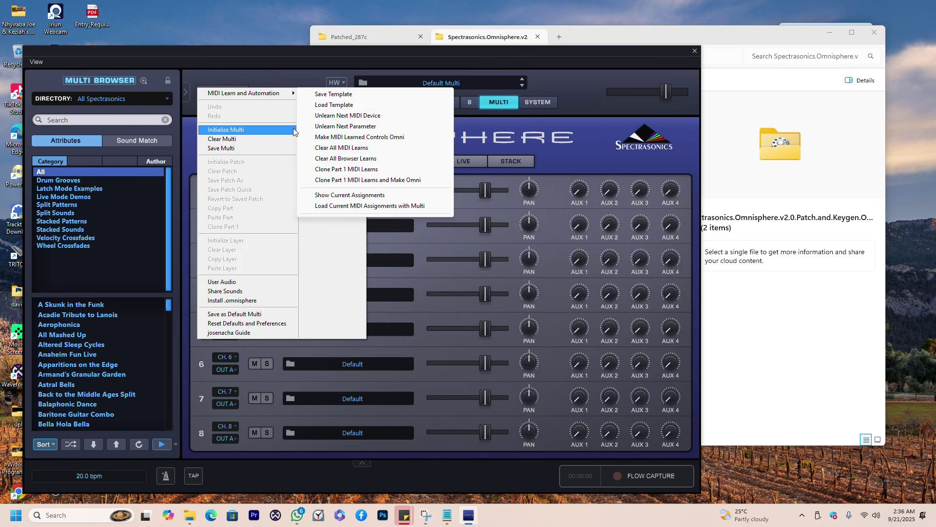
mouse_move(337, 92)
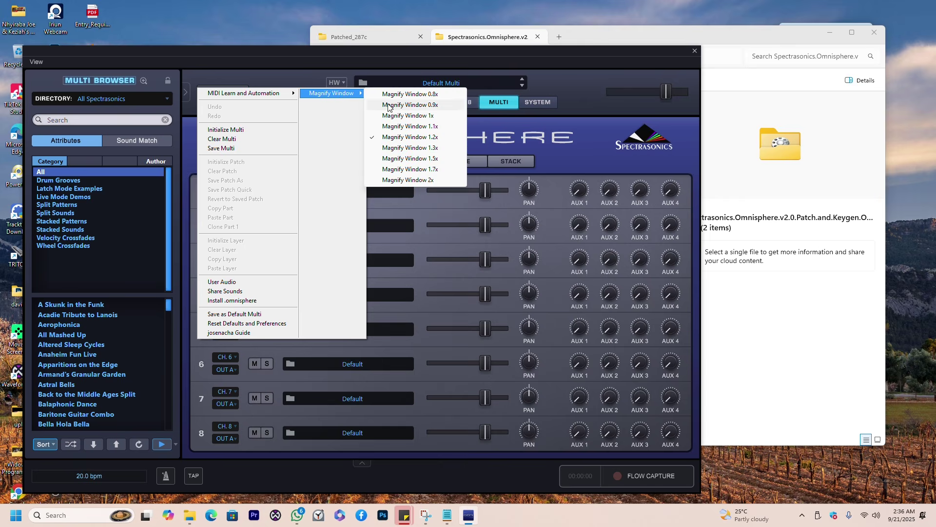
left_click(408, 145)
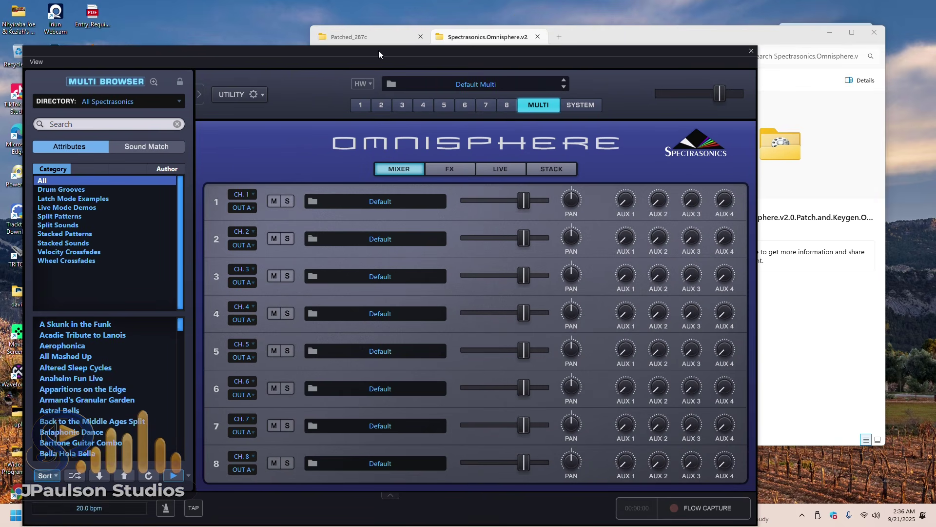
left_click_drag(343, 53, 335, 19)
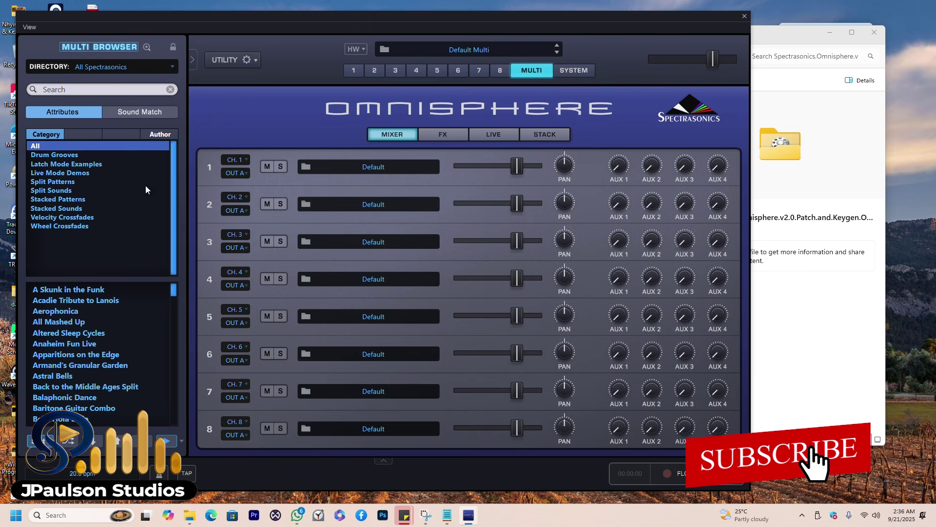
Step: Search the patch browser for "Glorious steel" and load the Glorious Steel patch into part 1
left_click(404, 171)
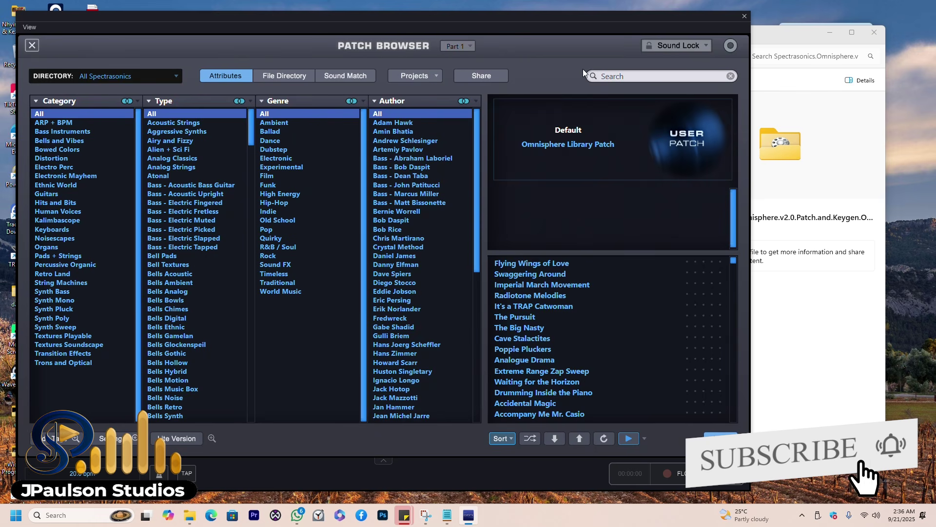
left_click(609, 76)
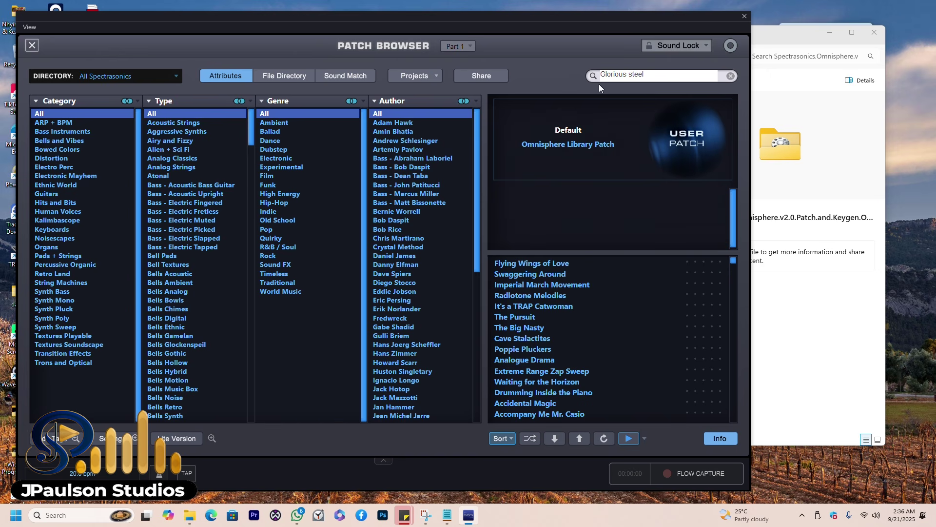
key("Return")
left_click(559, 267)
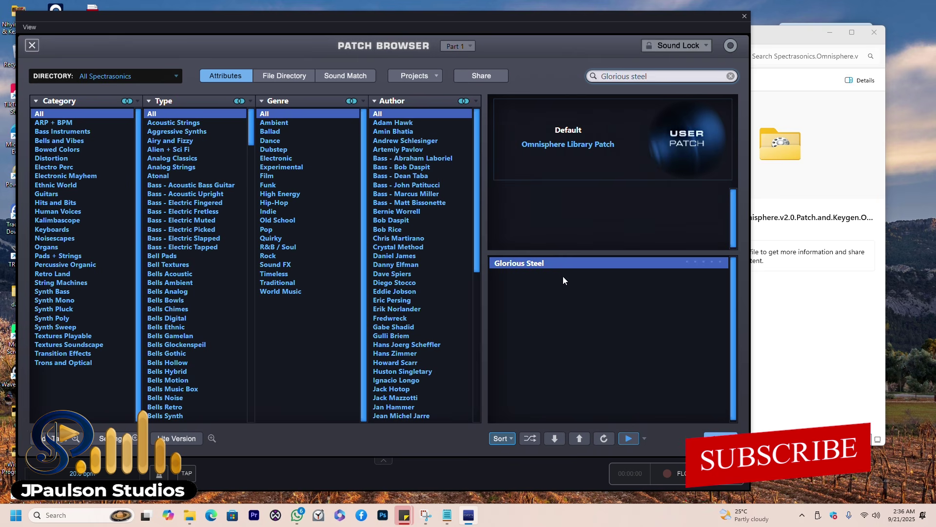
left_click(626, 438)
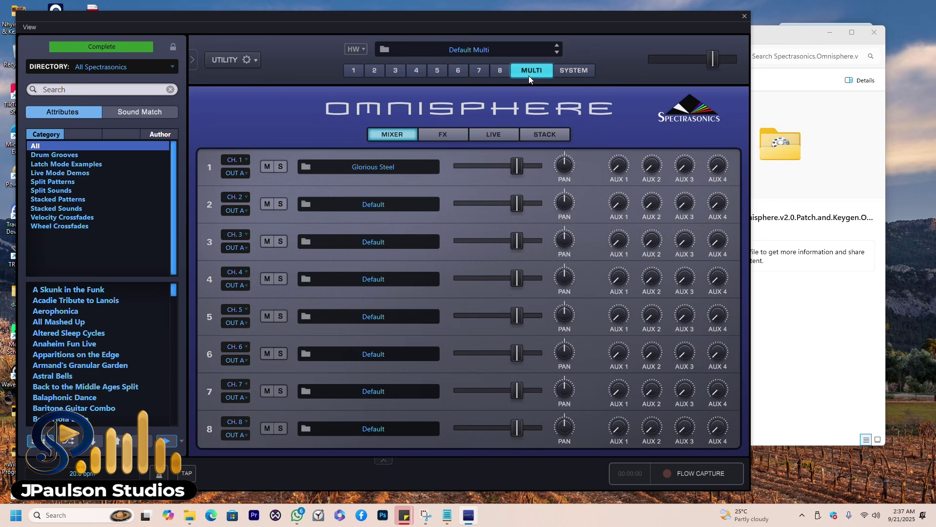
Step: Look at the system settings, return to the multi's stack page and apply the All 8 Parts stack preset
left_click(567, 69)
left_click(533, 75)
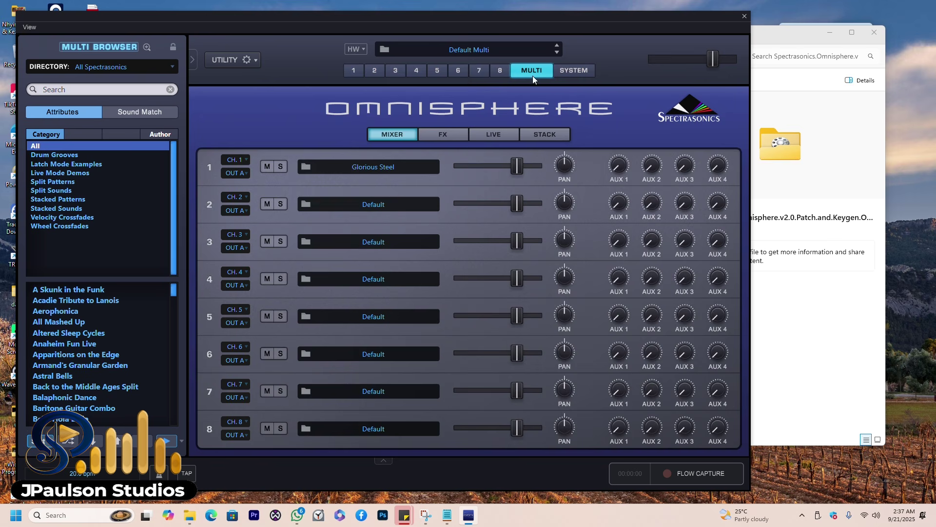
left_click(535, 136)
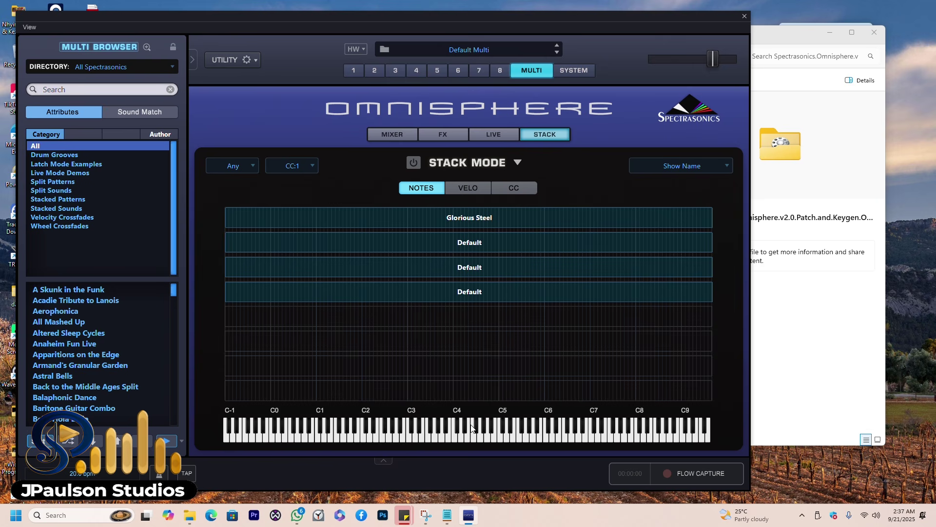
left_click(517, 162)
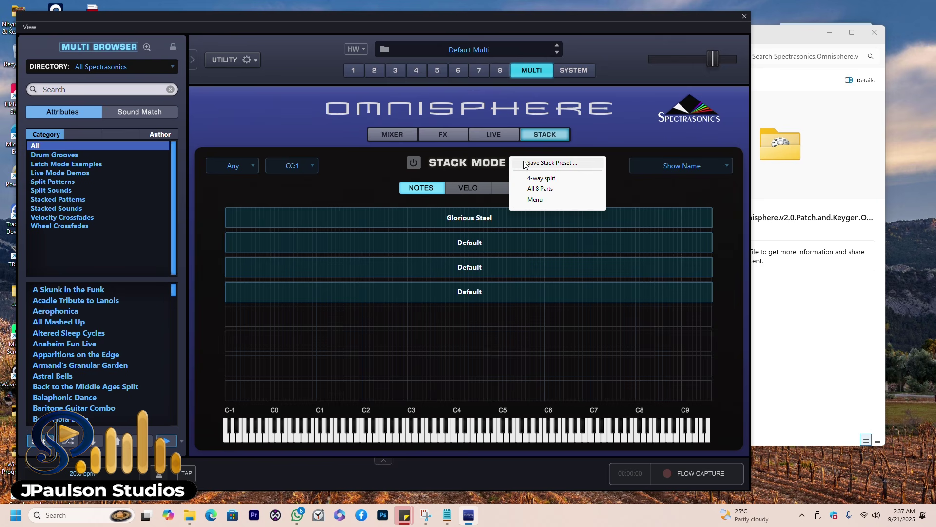
left_click(526, 189)
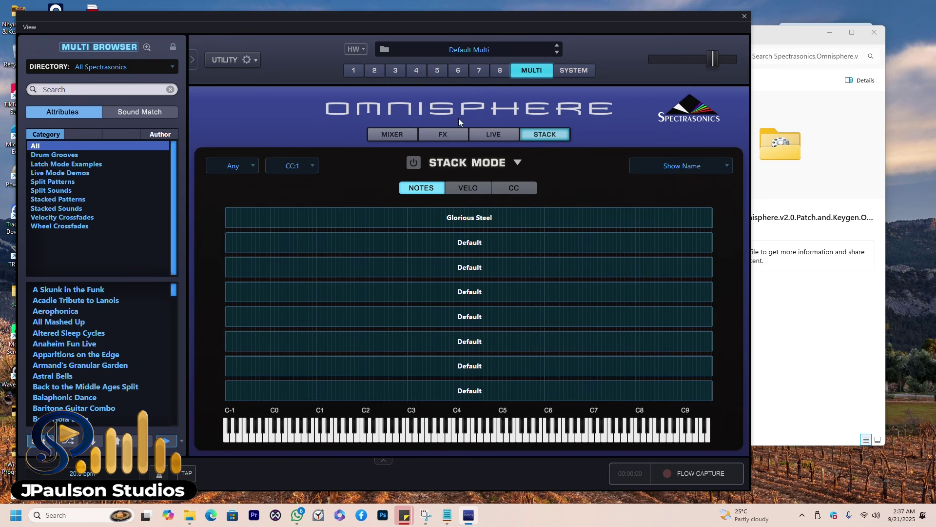
Step: Turn on Live Mode for the multi and select part 2
left_click(476, 134)
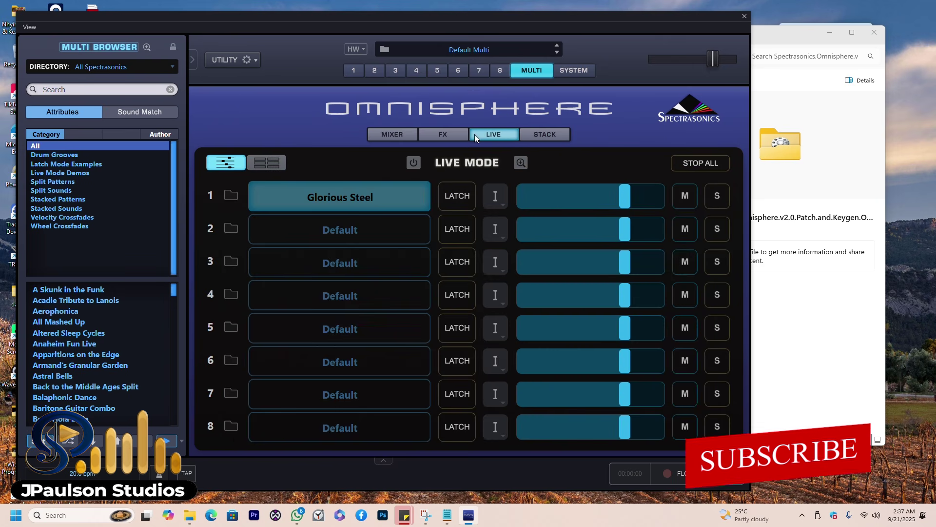
left_click(413, 163)
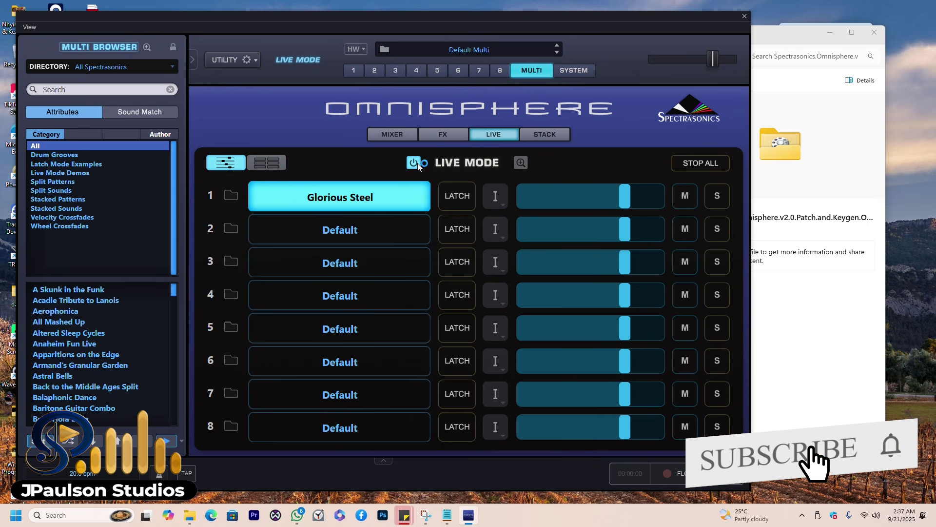
left_click(373, 230)
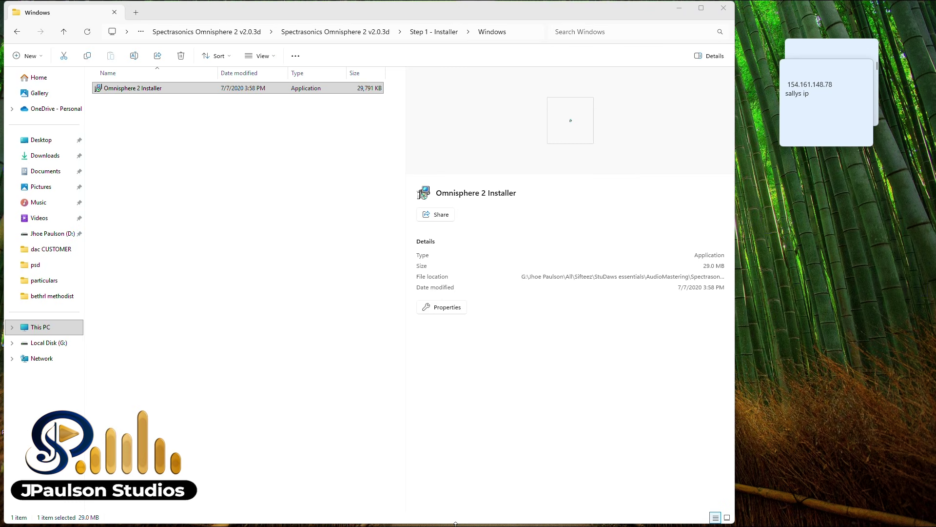
Step: Switch to Windows Security, open the virus and threat protection settings and turn off real-time protection
key("super")
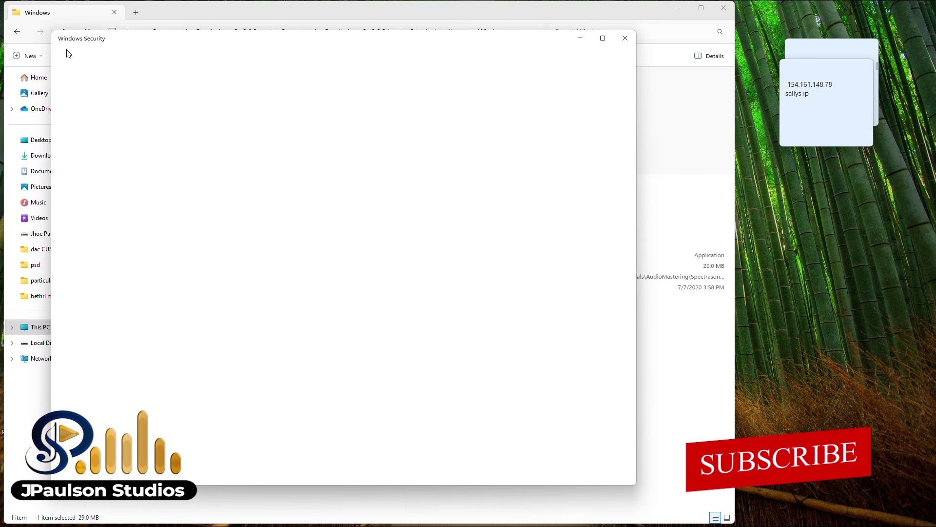
left_click(276, 205)
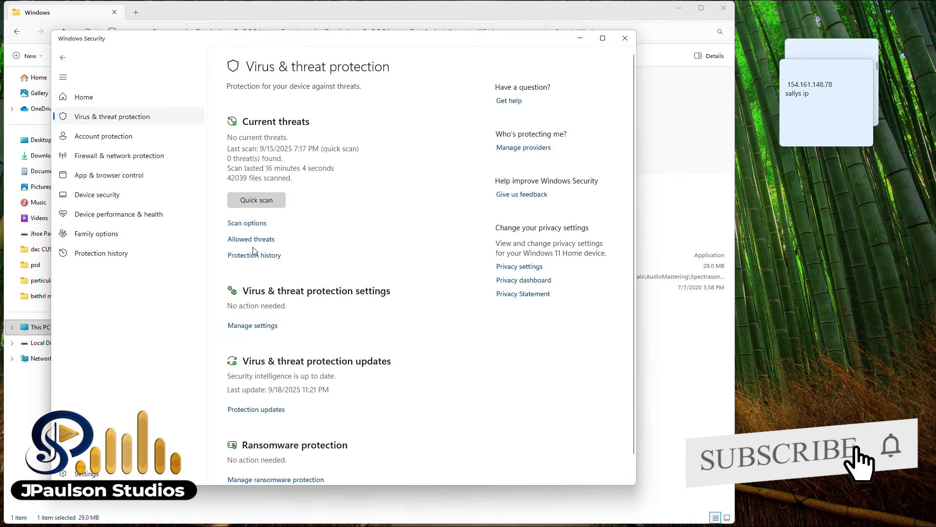
left_click(255, 326)
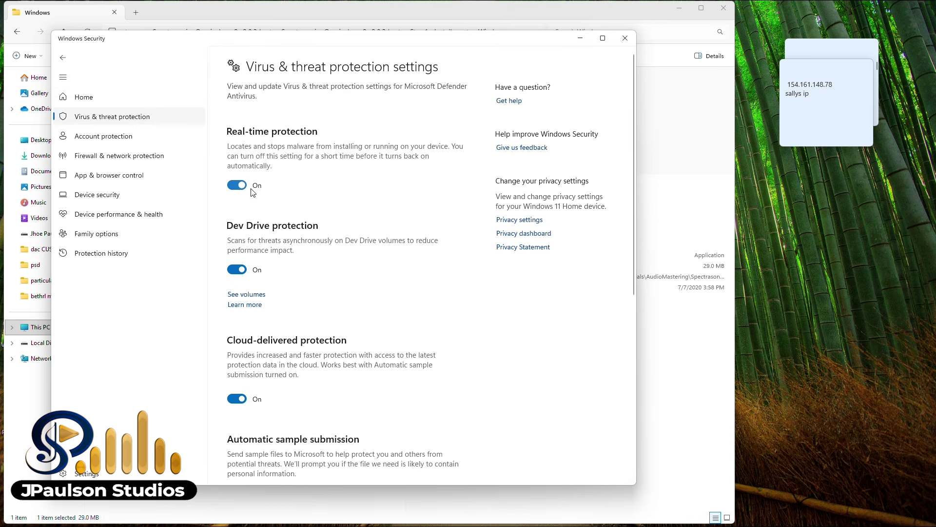
left_click(227, 268)
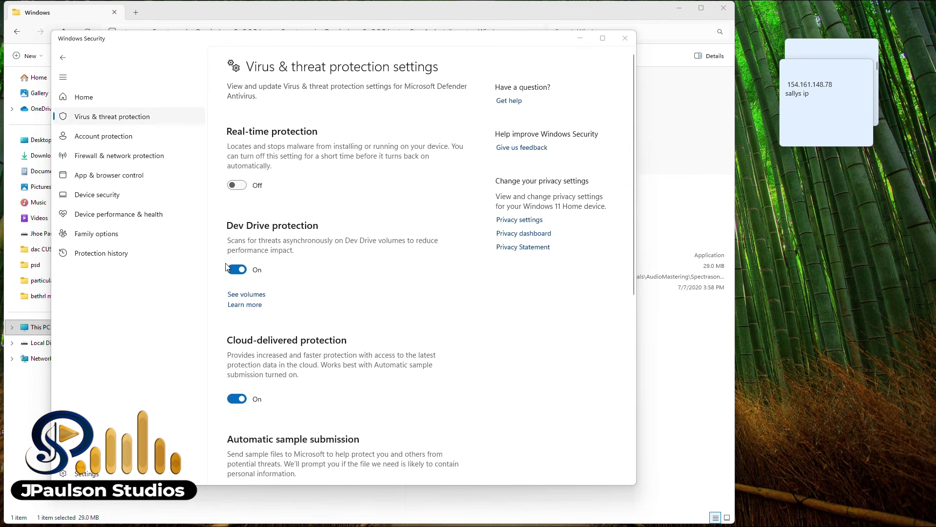
left_click(424, 336)
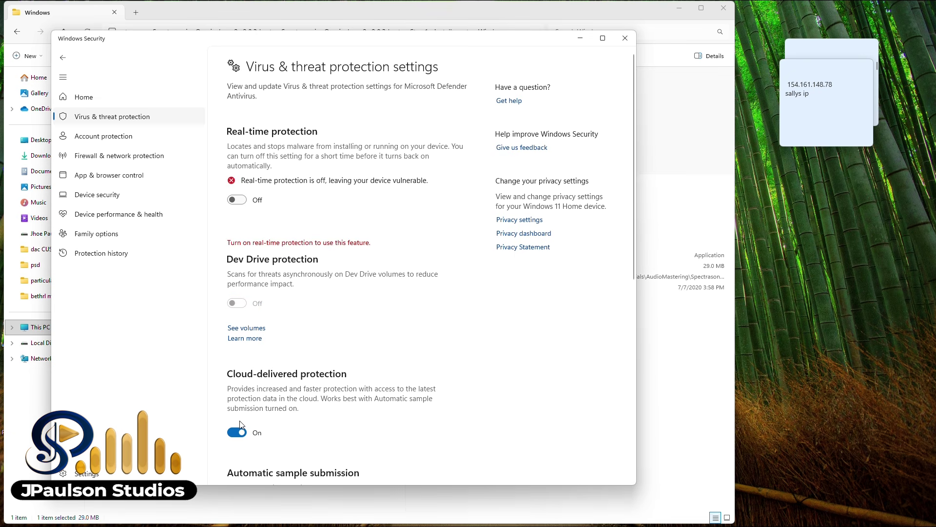
Step: Turn off cloud-delivered protection and automatic sample submission, and put the security window away
scroll(256, 308, "down", 5)
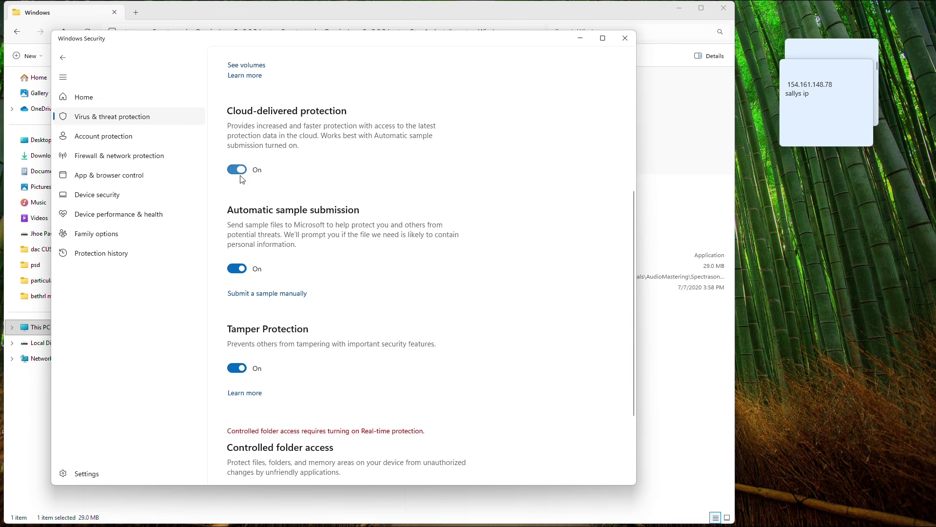
left_click(239, 172)
left_click(243, 284)
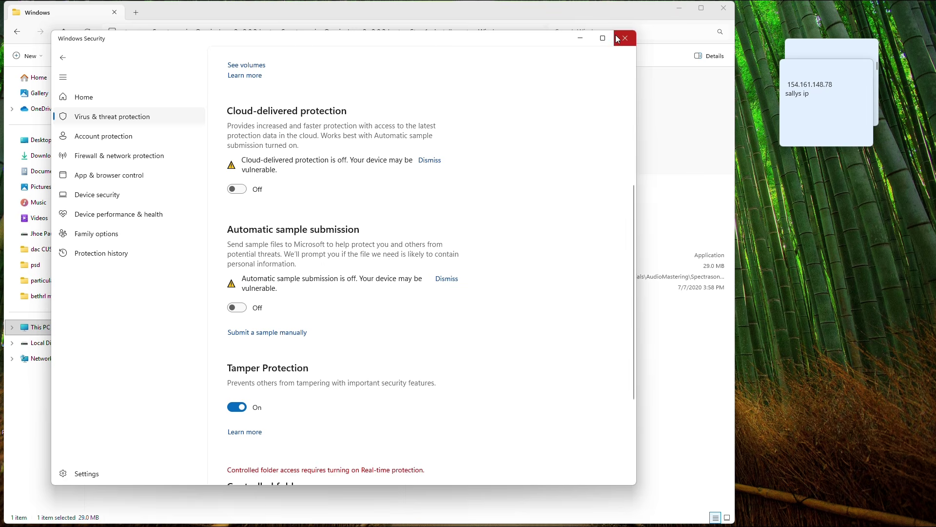
left_click(585, 39)
key("super+d")
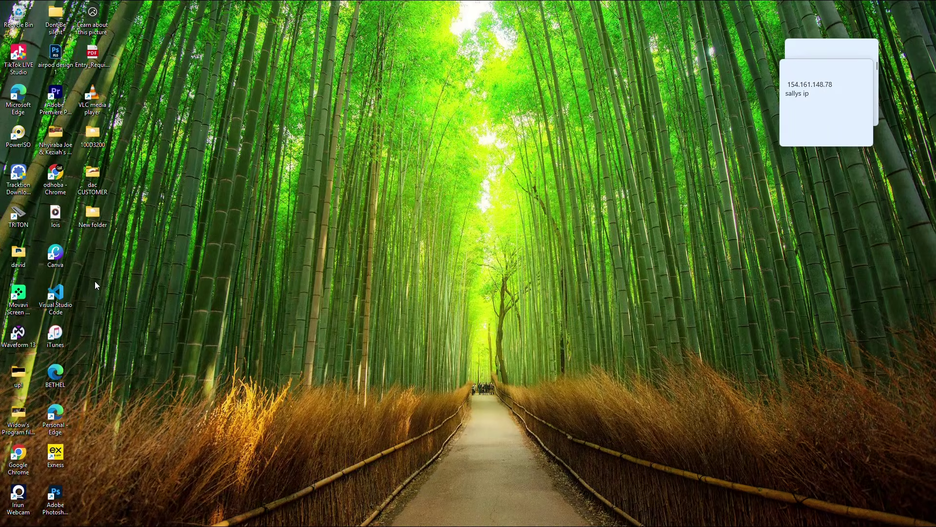
Step: Switch to File Explorer and open the All folder inside the owner's personal folder on Local Disk (G:)
key("super+e")
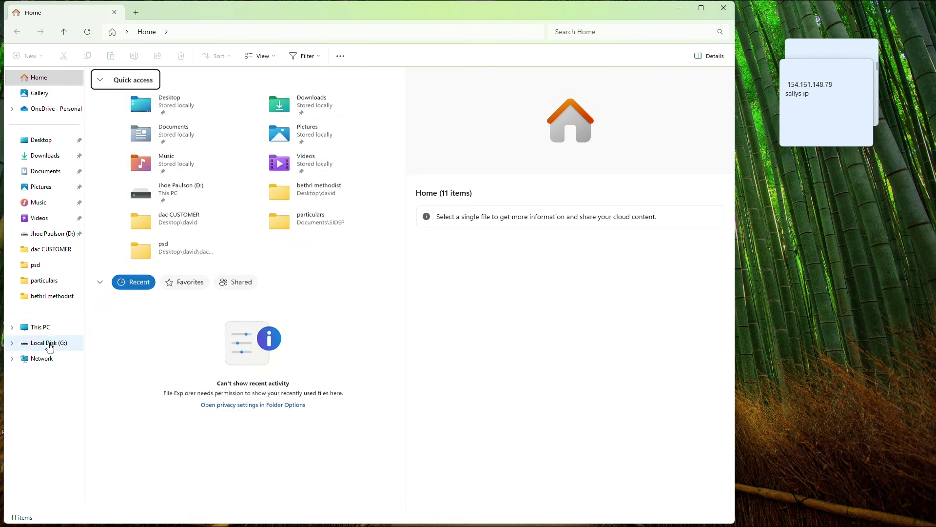
left_click(51, 326)
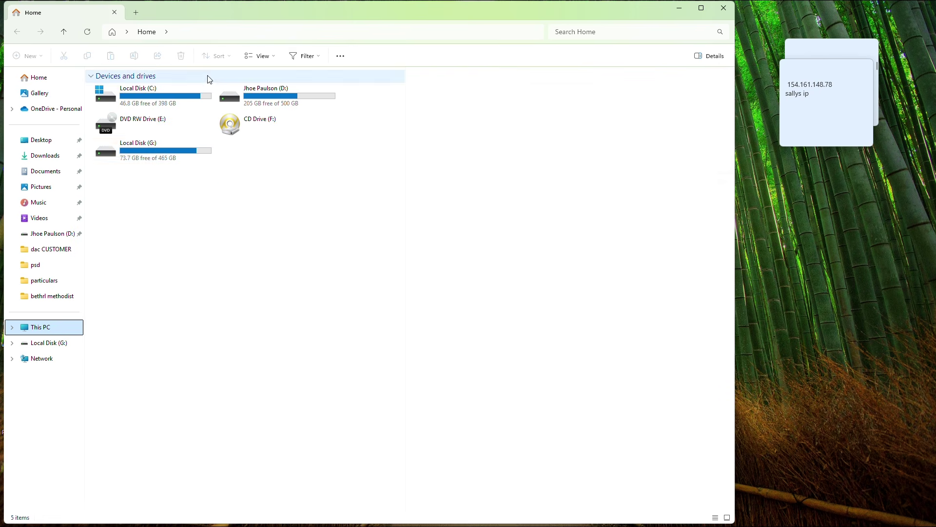
double_click(180, 155)
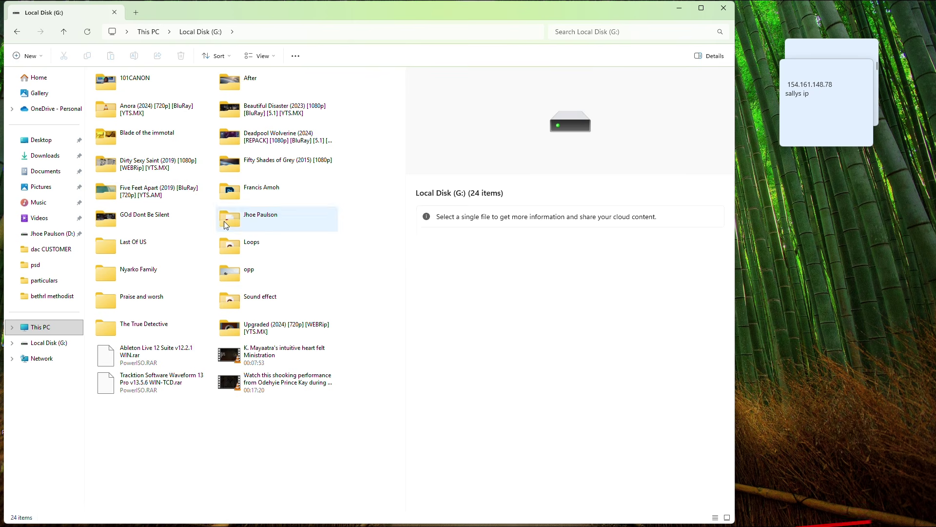
double_click(229, 220)
left_click(120, 103)
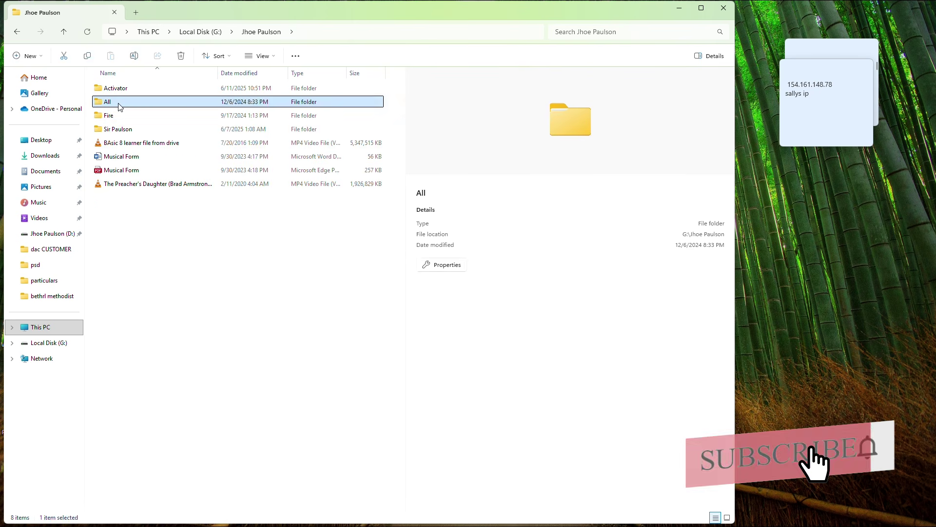
double_click(120, 104)
Step: Open the AudioMastering folder under Sifteez and StuDaws essentials
double_click(131, 89)
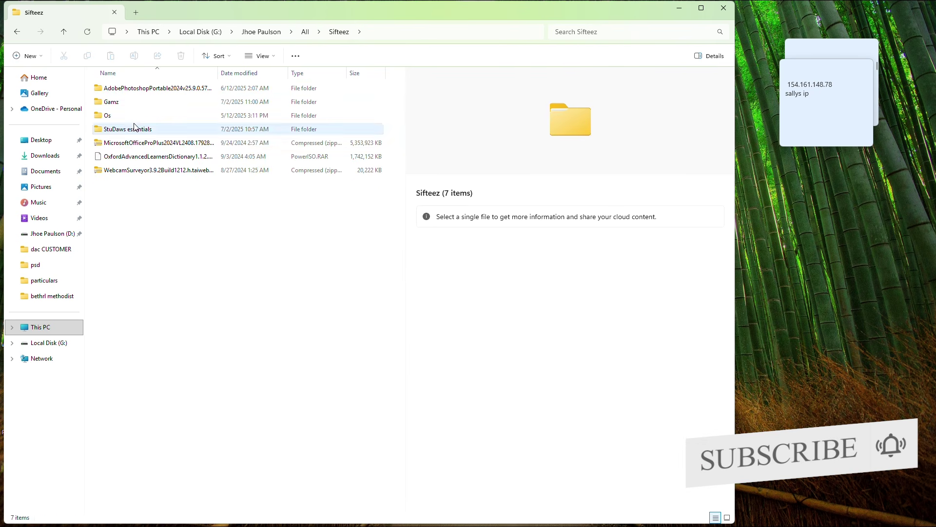
double_click(135, 127)
left_click(151, 88)
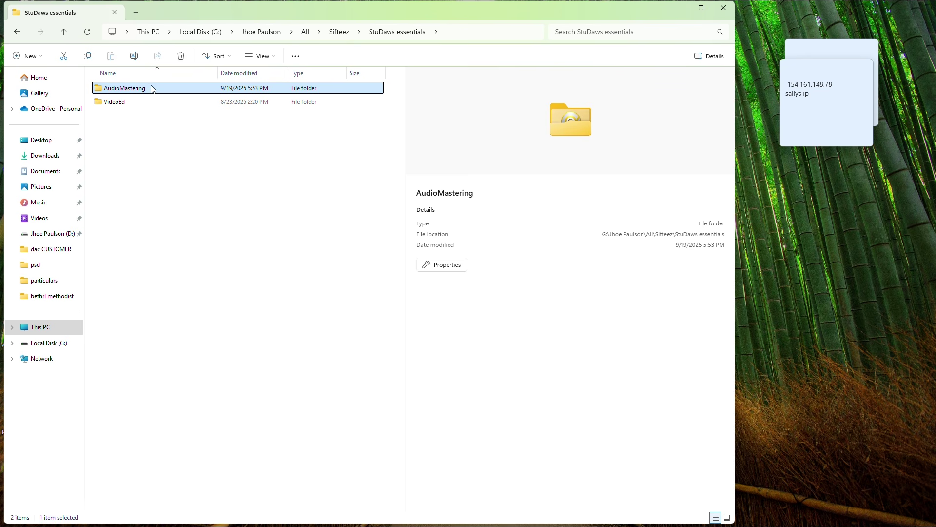
double_click(151, 89)
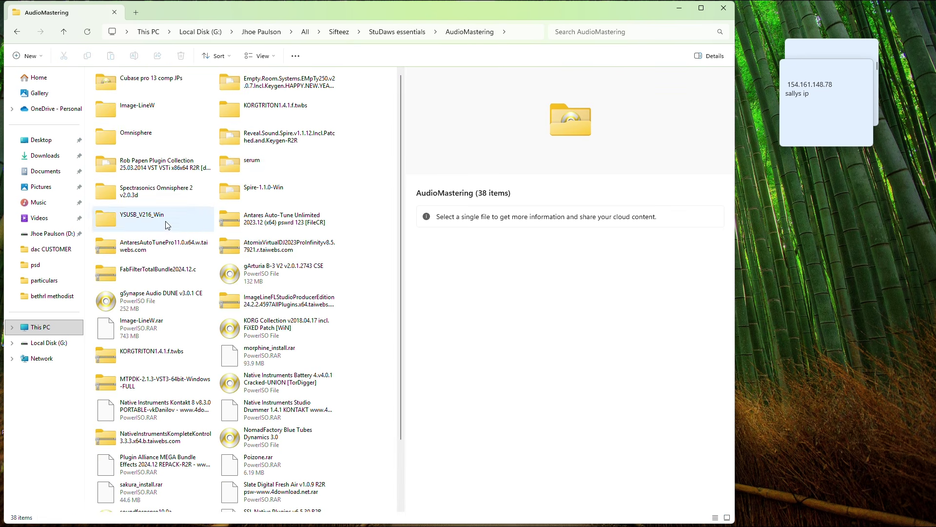
Step: Open the Spectrasonics Omnisphere 2 v2.0.3d folder and the folder of the same name nested inside it
left_click(169, 198)
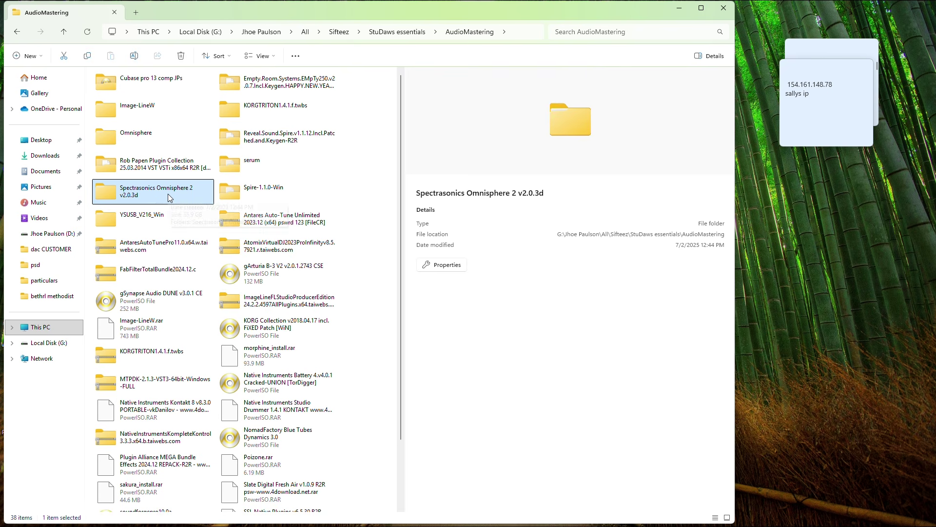
double_click(169, 198)
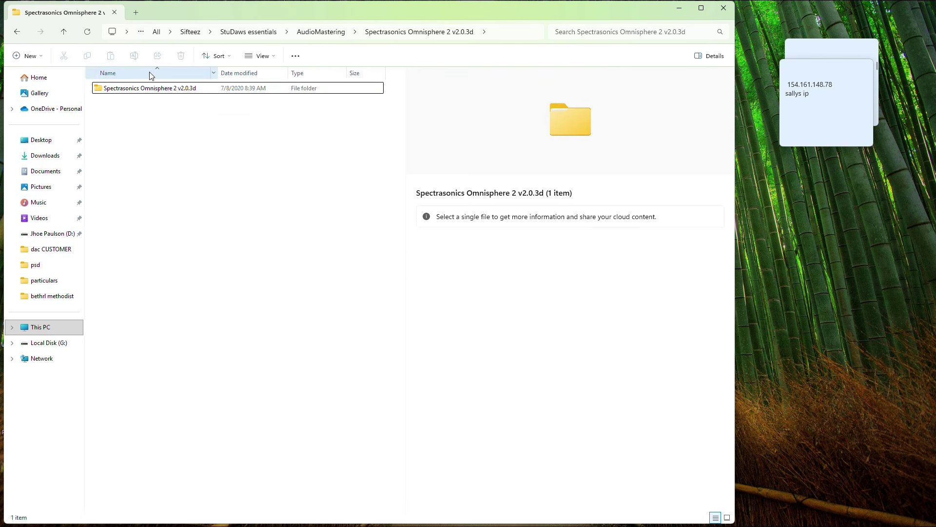
double_click(138, 95)
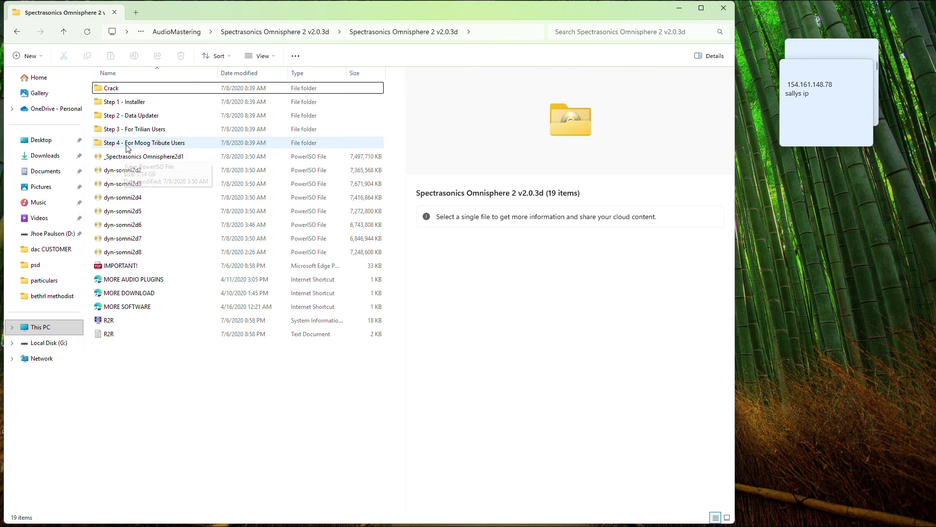
Step: Search Windows for "power" and launch PowerISO
key("super")
type("power")
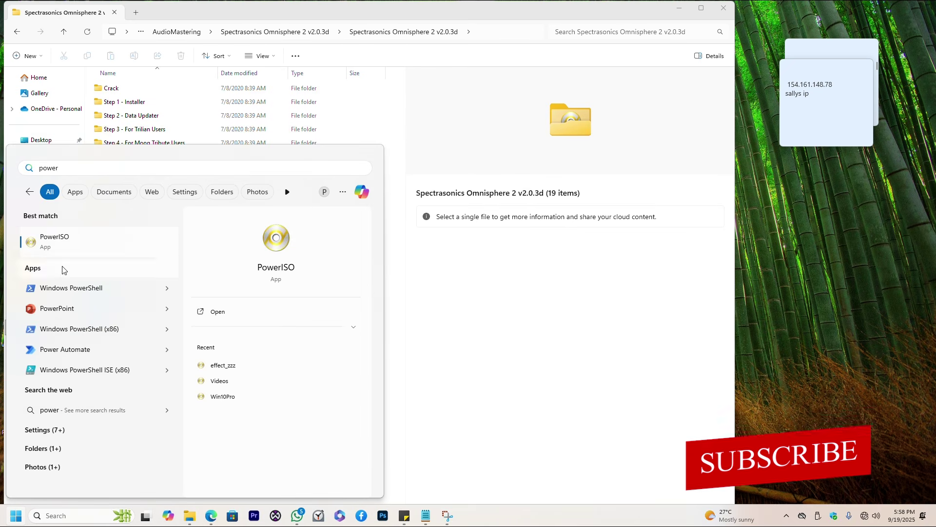
left_click(62, 252)
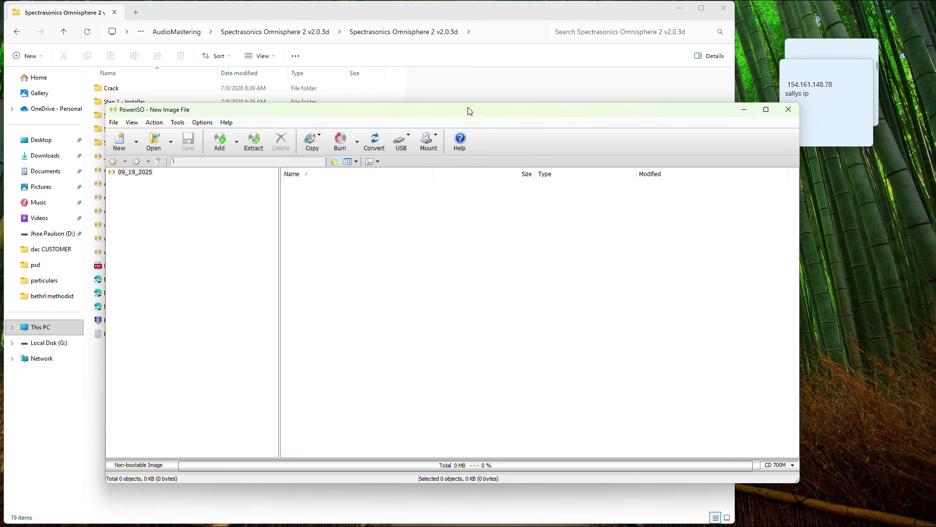
Step: Set PowerISO's number of virtual drives to 10, apply the configuration and close PowerISO
left_click_drag(468, 111, 435, 67)
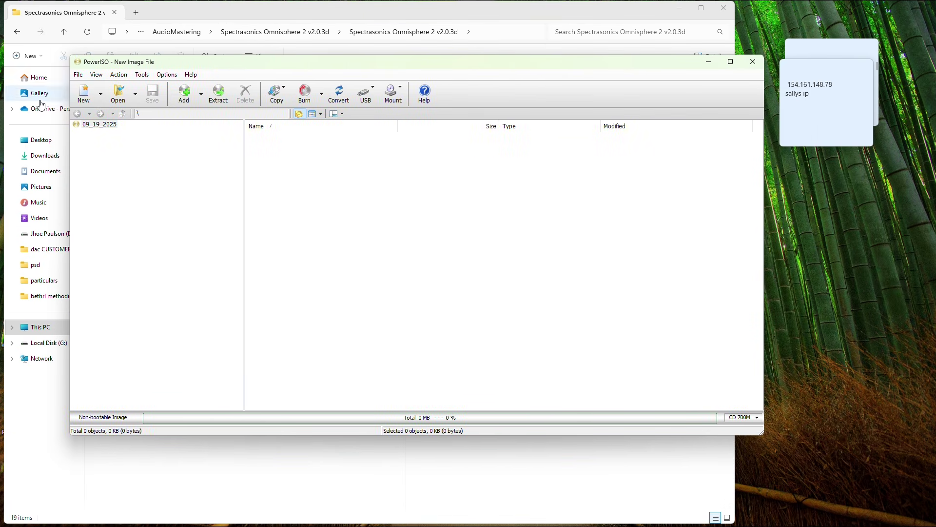
left_click(168, 76)
left_click(185, 85)
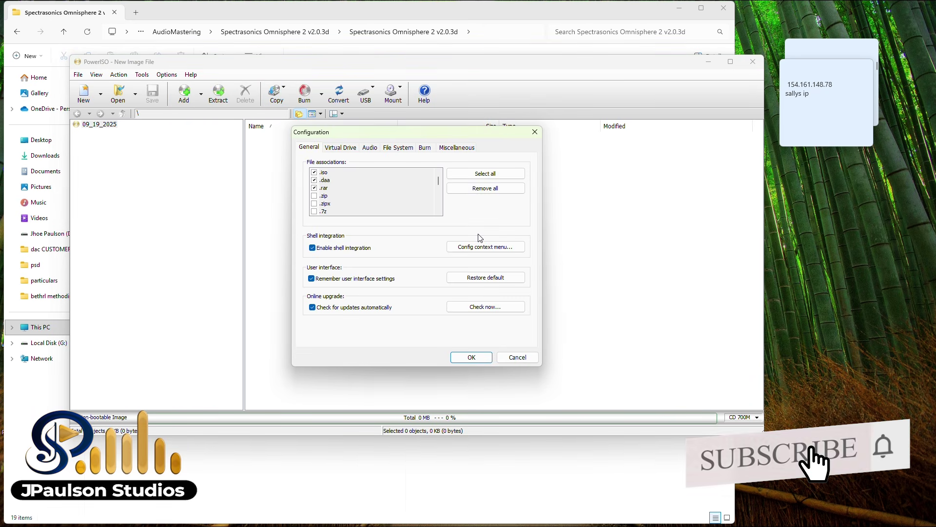
left_click(341, 148)
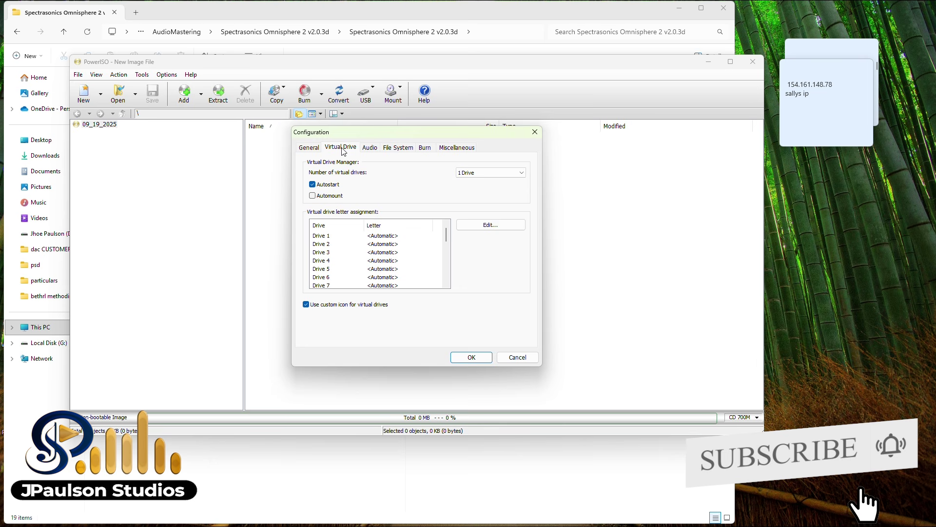
left_click(490, 173)
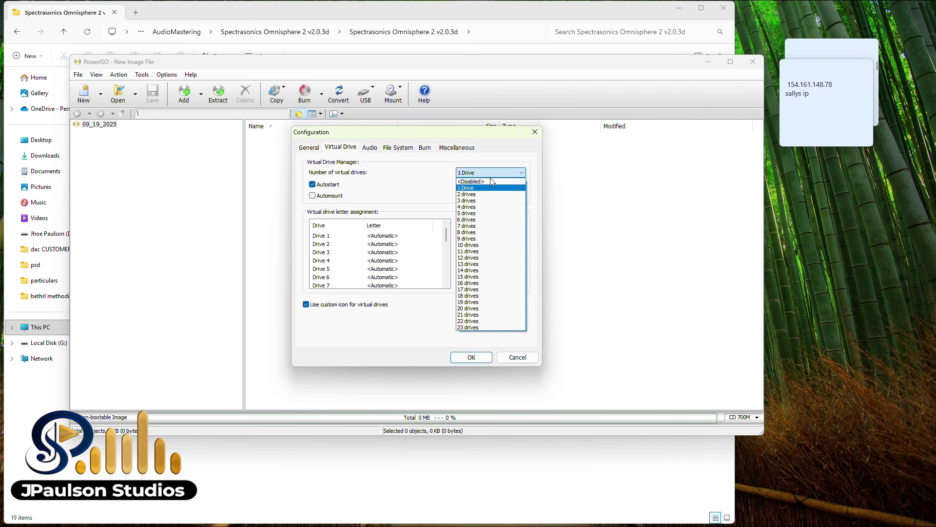
left_click(464, 244)
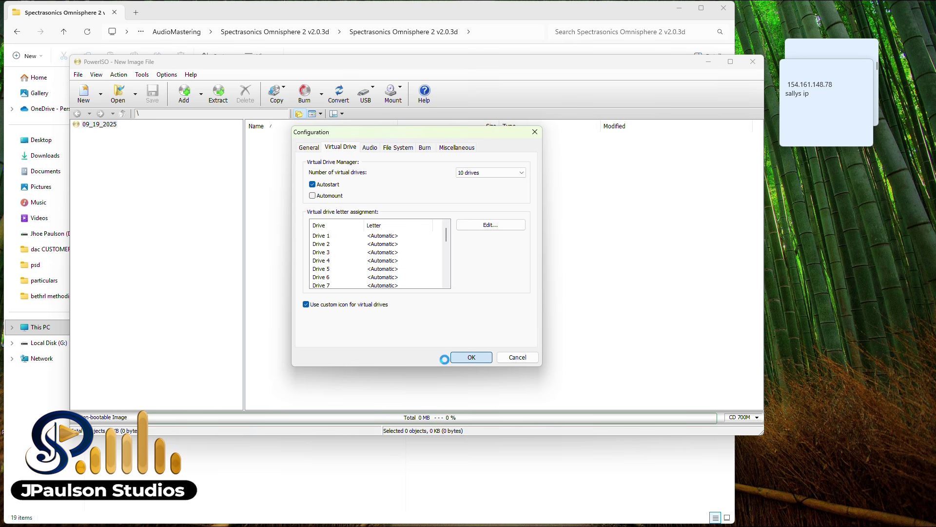
left_click(755, 62)
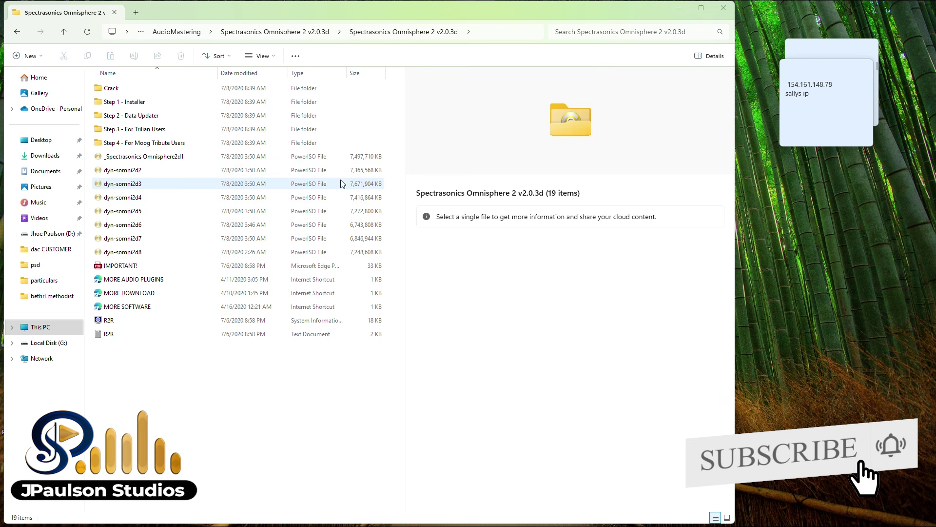
Step: Check the virtual CD drives listed under This PC in a new File Explorer window, then close that window
key("super+e")
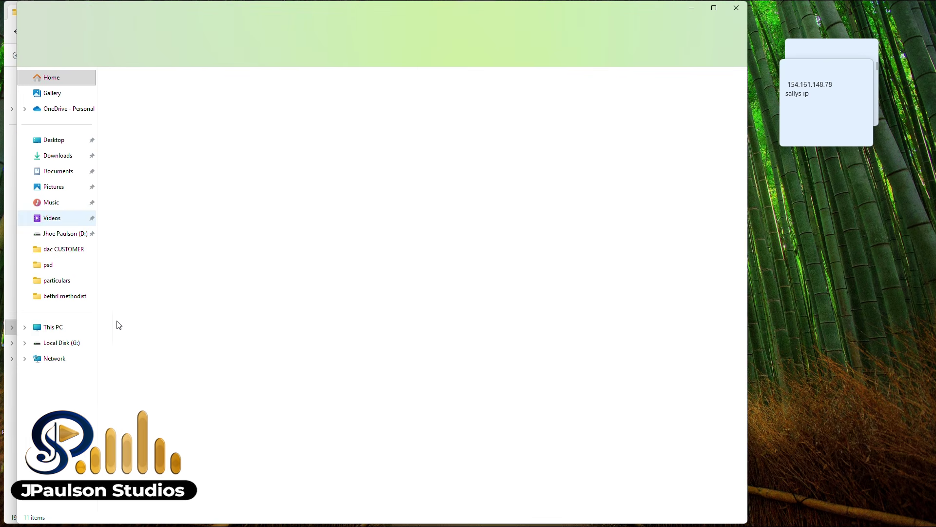
left_click(59, 327)
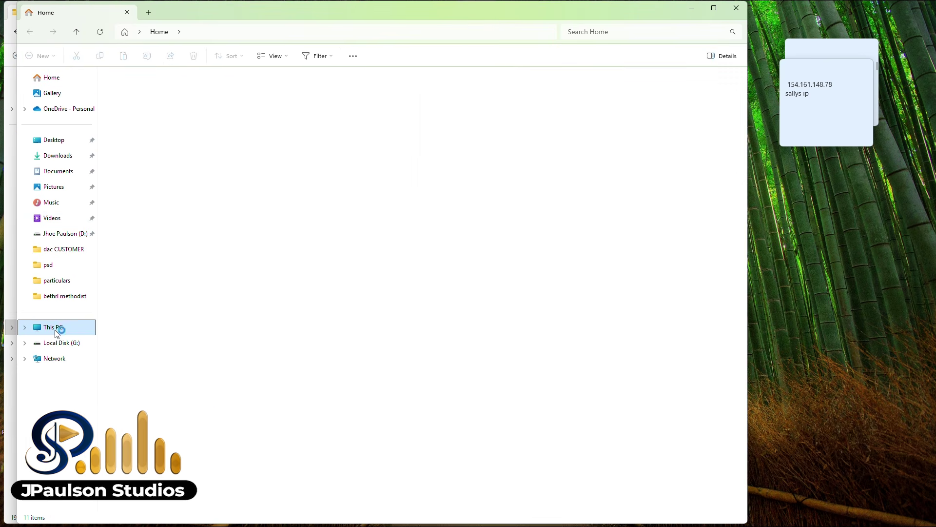
left_click(141, 181)
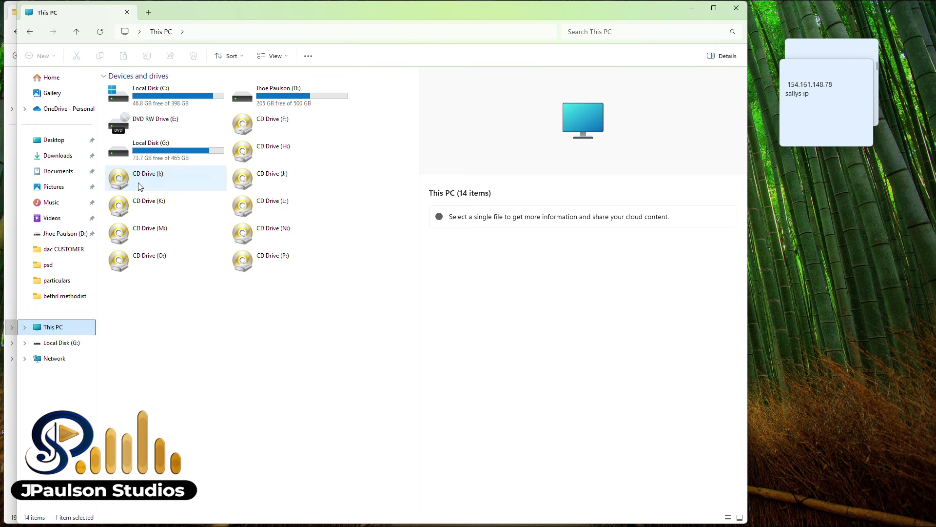
left_click(283, 181)
key("Right")
key("Right")
key("Right")
key("Right")
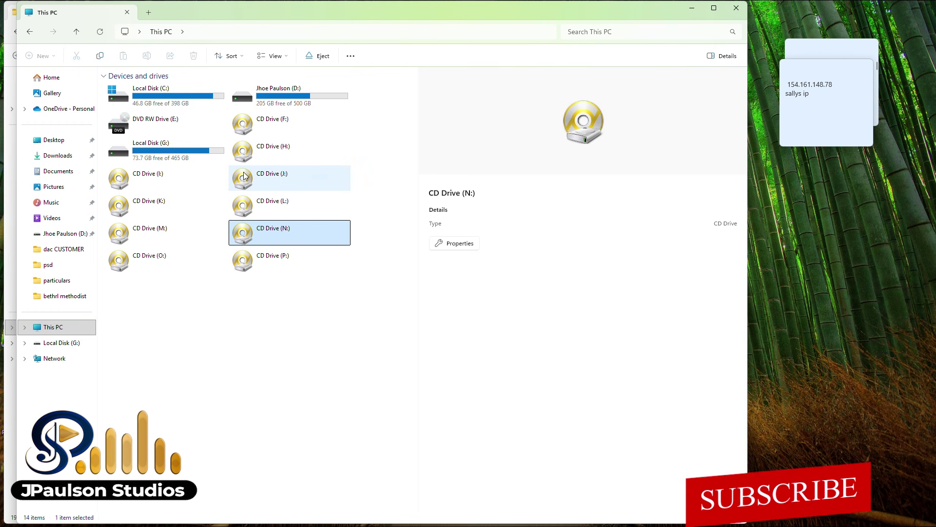
left_click(138, 178)
key("Right")
key("Right")
key("Right")
key("Right")
key("Right")
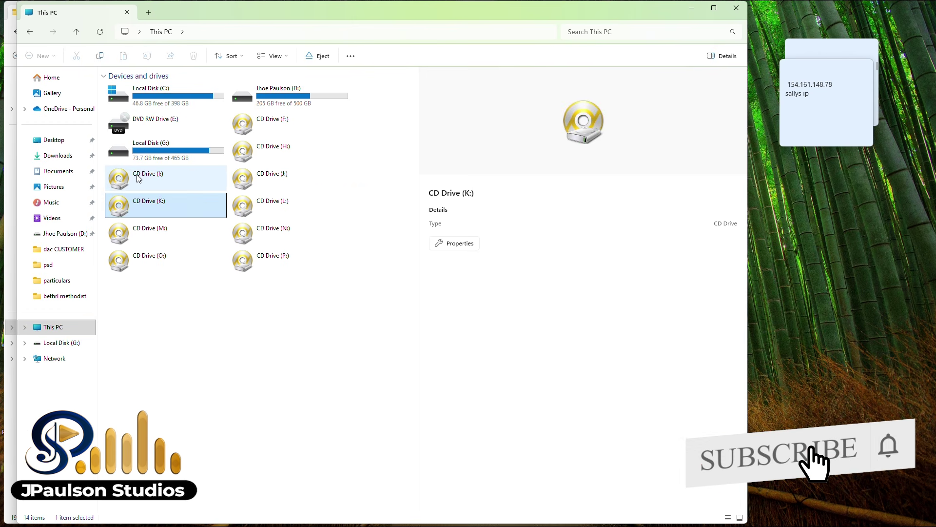
key("Home")
key("Right")
key("Right")
key("Right")
key("Right")
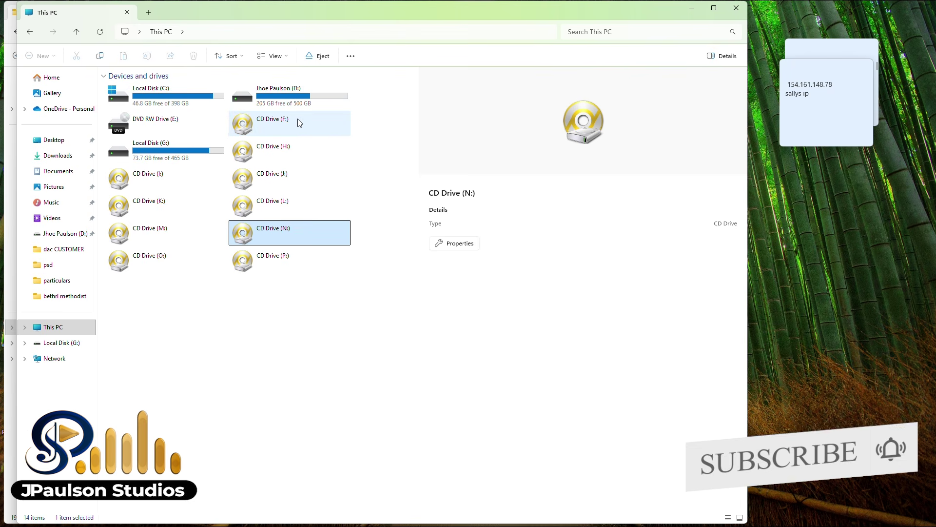
key("Right")
key("Right")
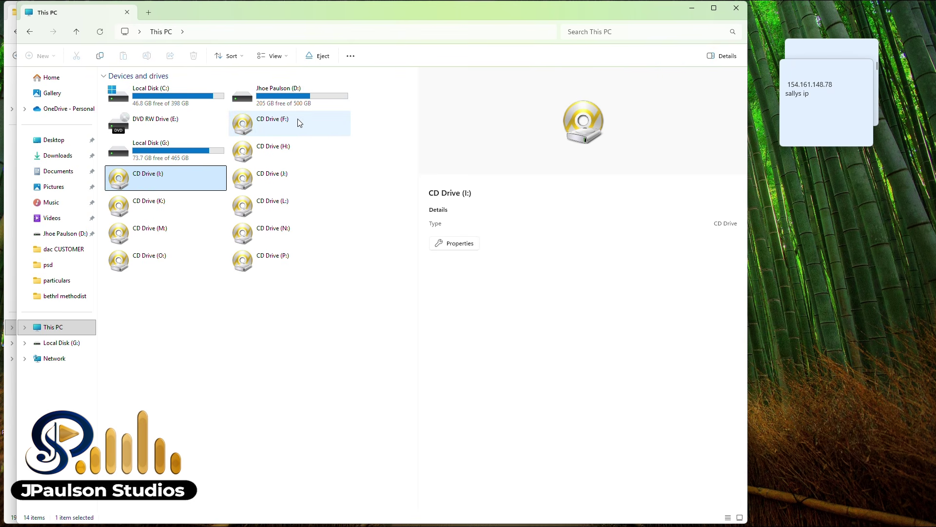
key("Right")
key("Right")
key("Right")
key("Right")
key("Right")
key("Right")
key("Right")
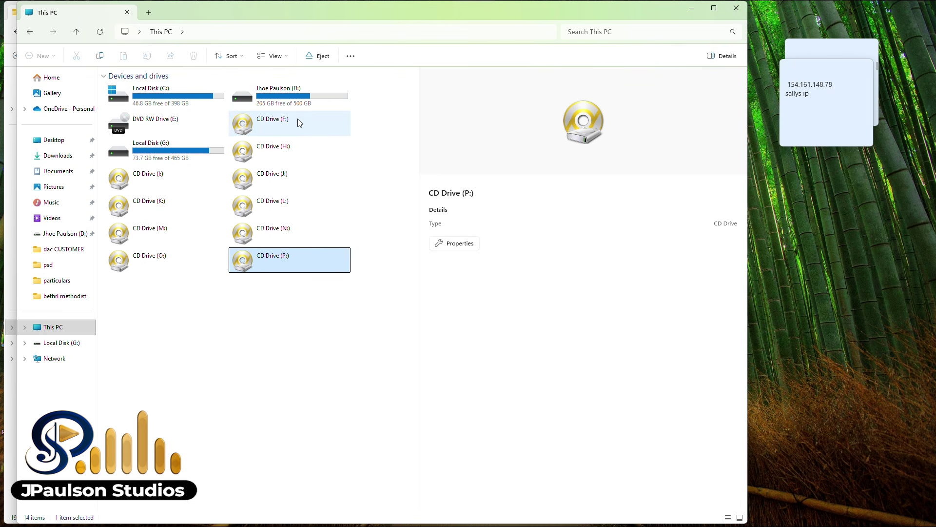
left_click(730, 3)
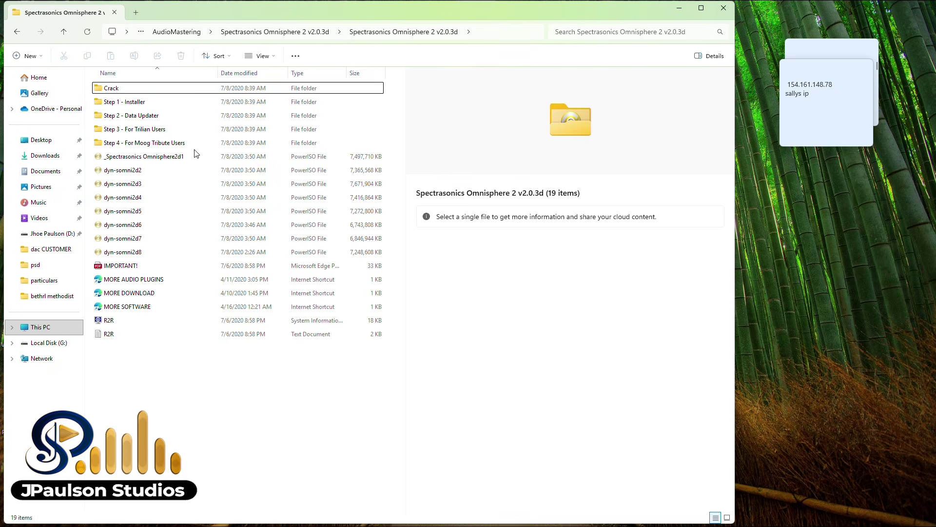
Step: Open the Windows folder inside Step 1 - Installer and launch Omnisphere 2 Installer
left_click(126, 159)
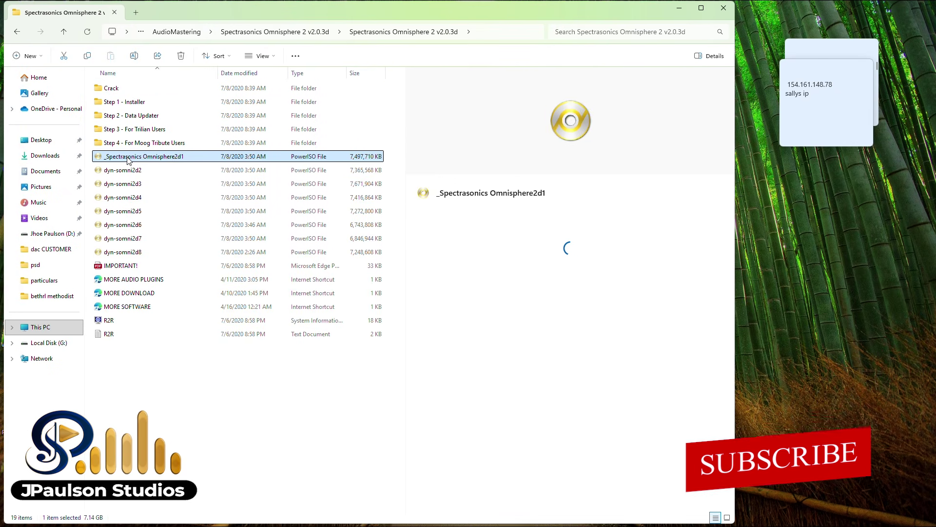
right_click(128, 160)
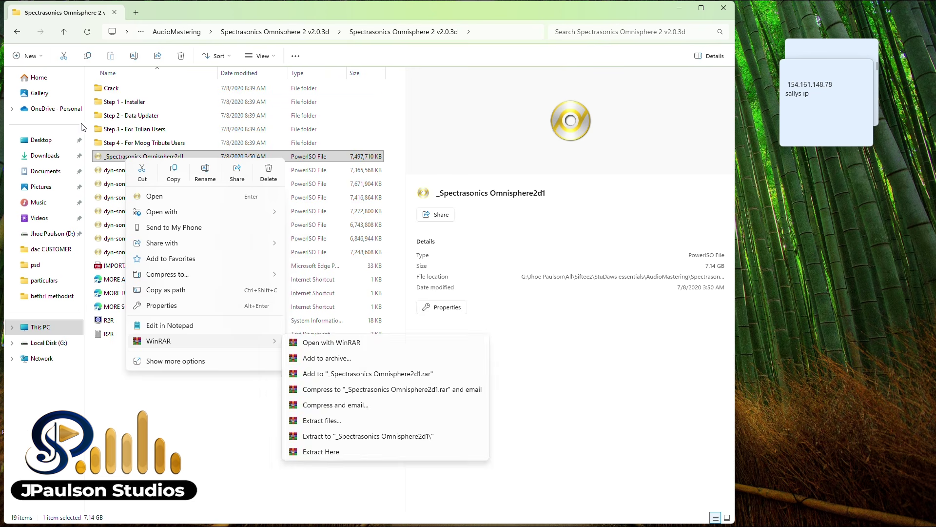
left_click(127, 102)
double_click(127, 102)
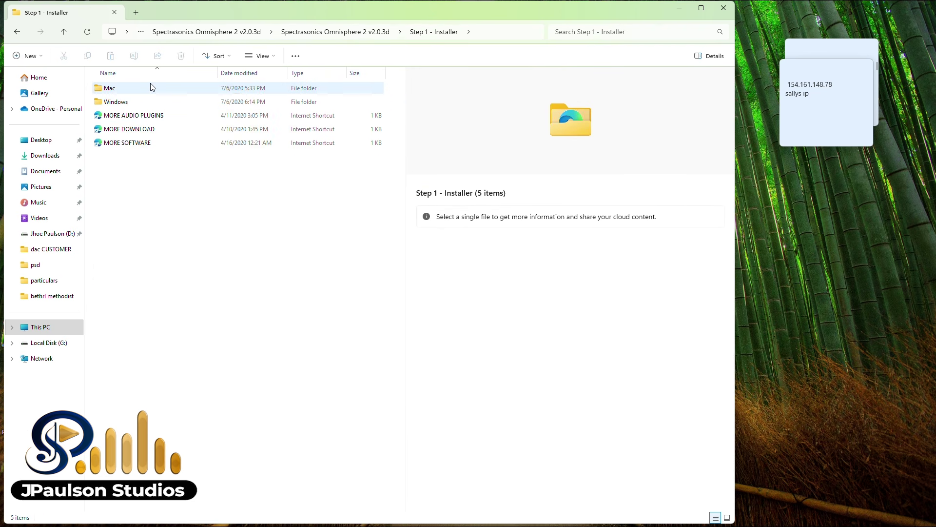
double_click(136, 102)
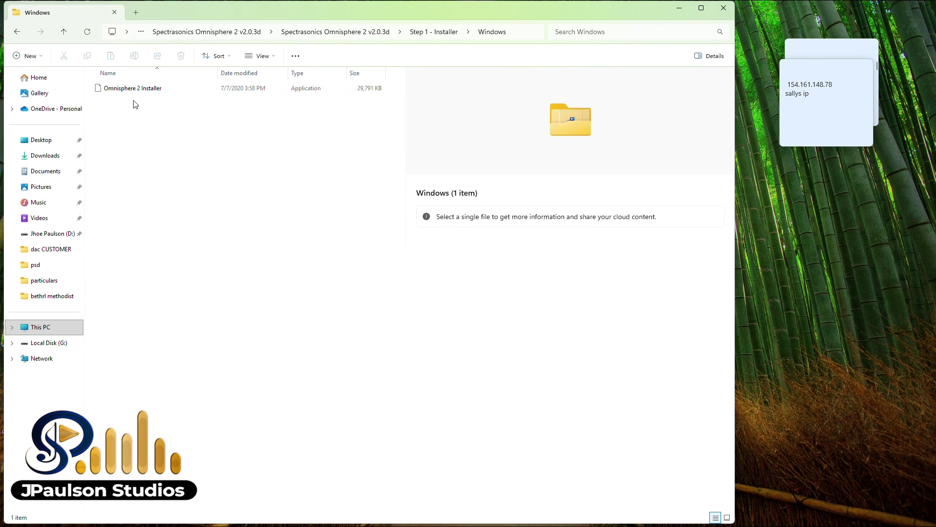
left_click(140, 93)
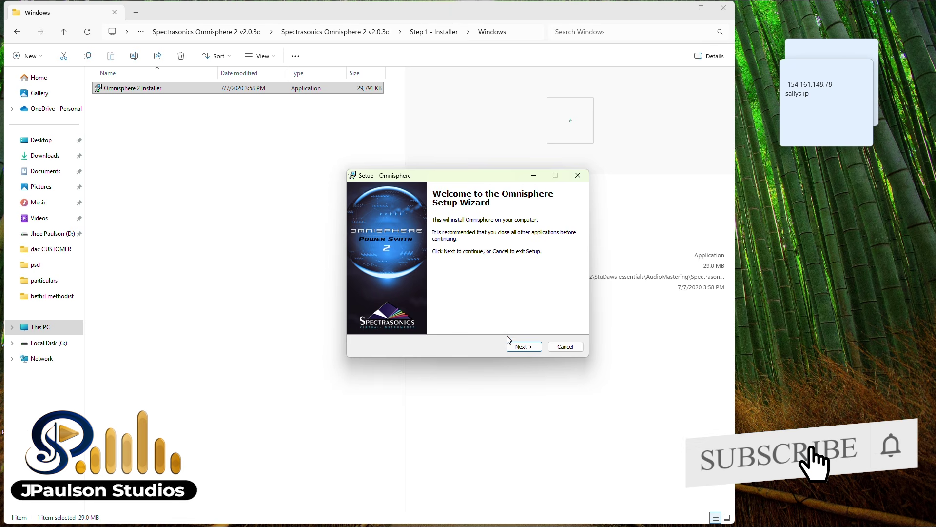
Step: Accept the Omnisphere license agreement, keep the 64 Bit and 32 Bit plugins with their default folders, and start the installation
left_click(520, 346)
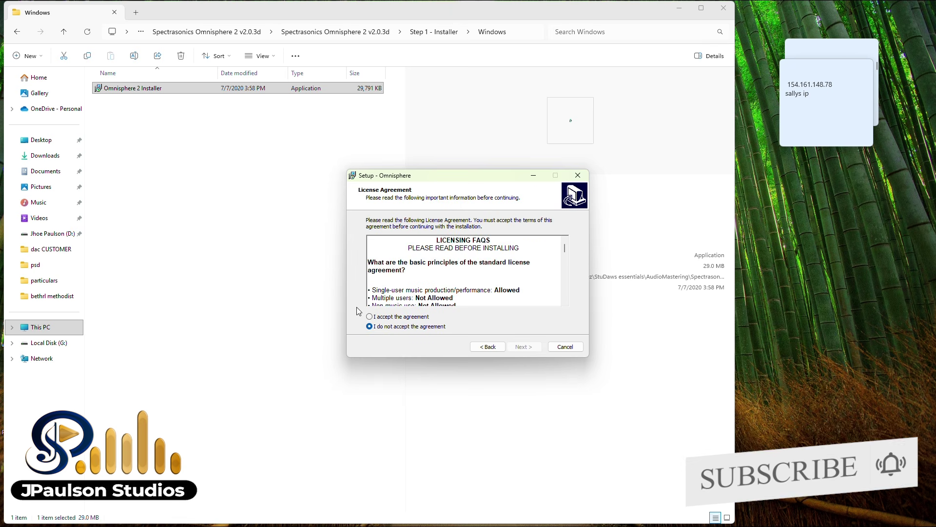
left_click(521, 347)
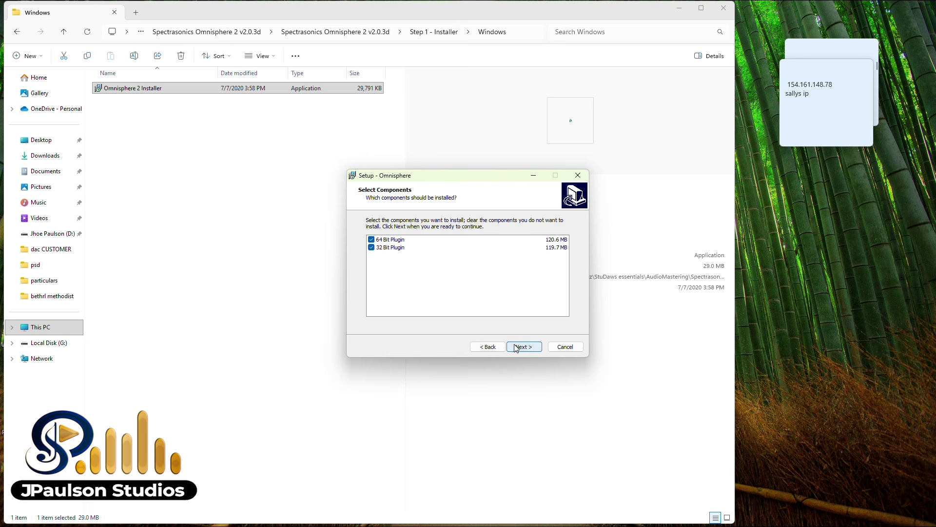
left_click(515, 347)
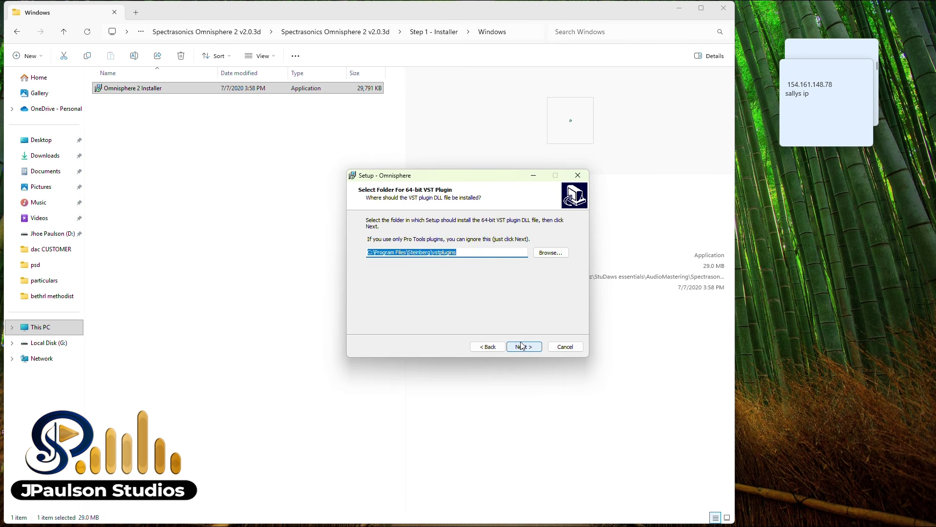
left_click(522, 345)
left_click(520, 344)
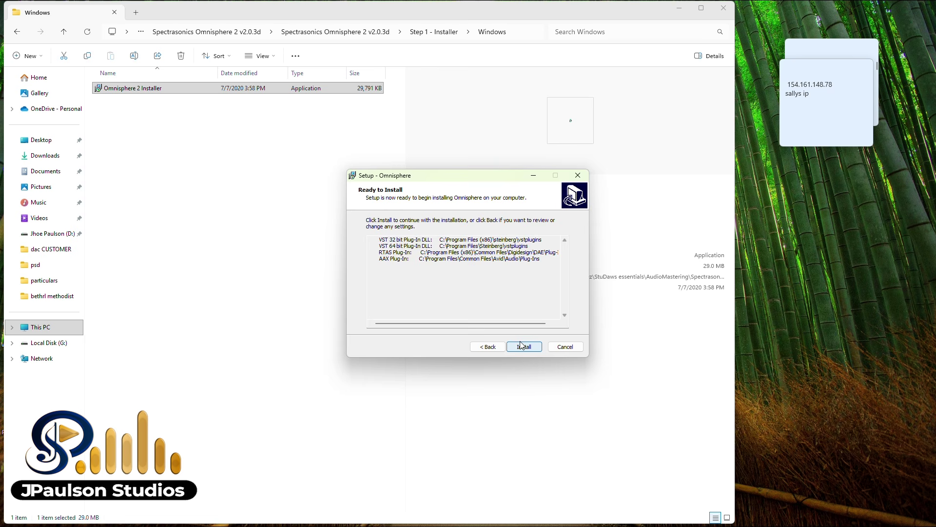
left_click(520, 345)
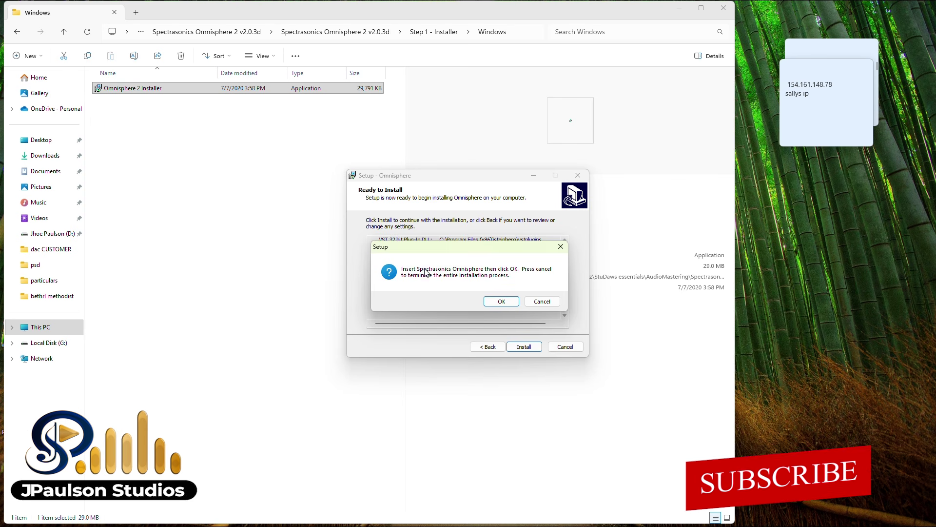
Step: Move the Setup disc prompt aside and return File Explorer to the inner Spectrasonics Omnisphere 2 v2.0.3d folder
left_click_drag(442, 246, 780, 252)
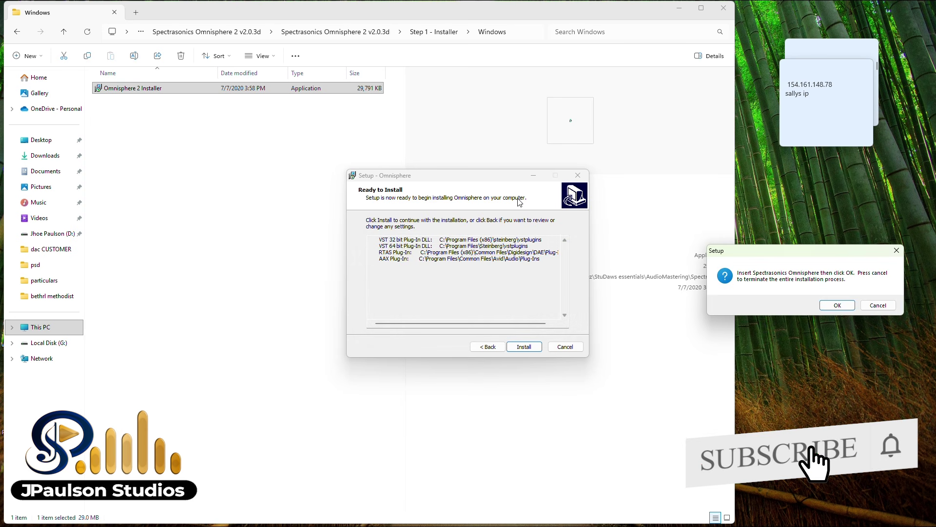
left_click(20, 15)
left_click(18, 32)
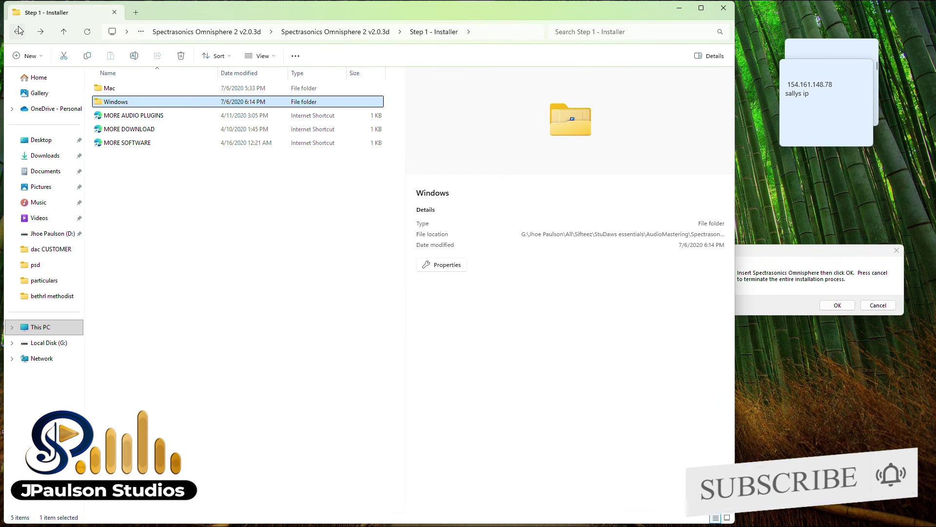
left_click(18, 32)
Step: Mount the _Spectrasonics Omnisphere2d1 disc image to virtual drive F: with PowerISO
left_click(138, 163)
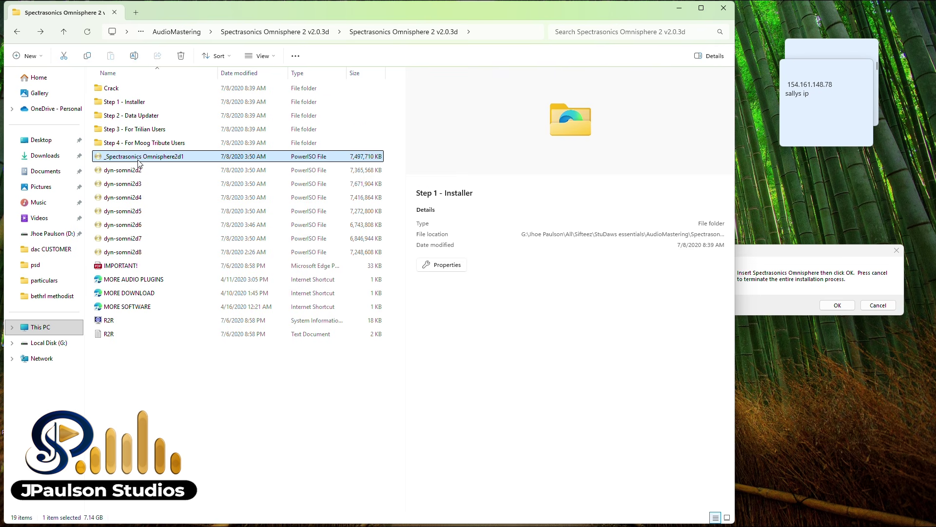
right_click(139, 162)
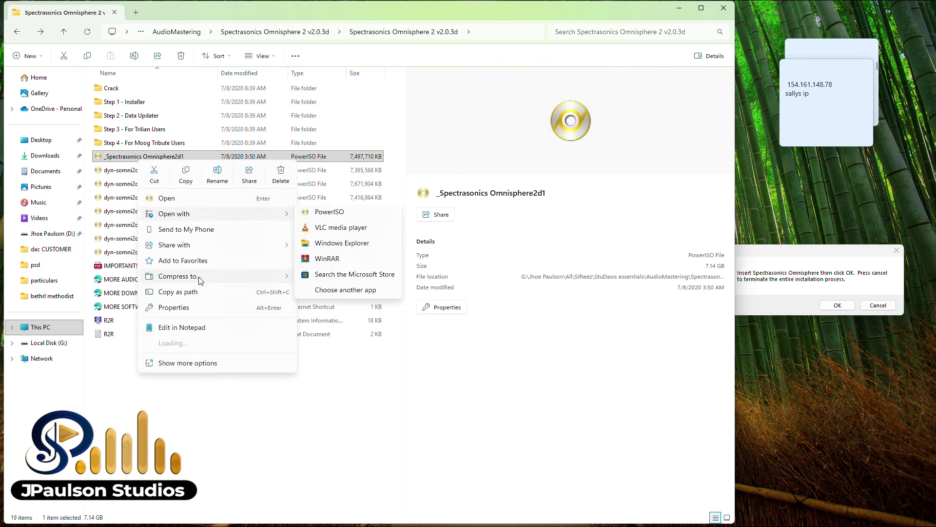
left_click(188, 362)
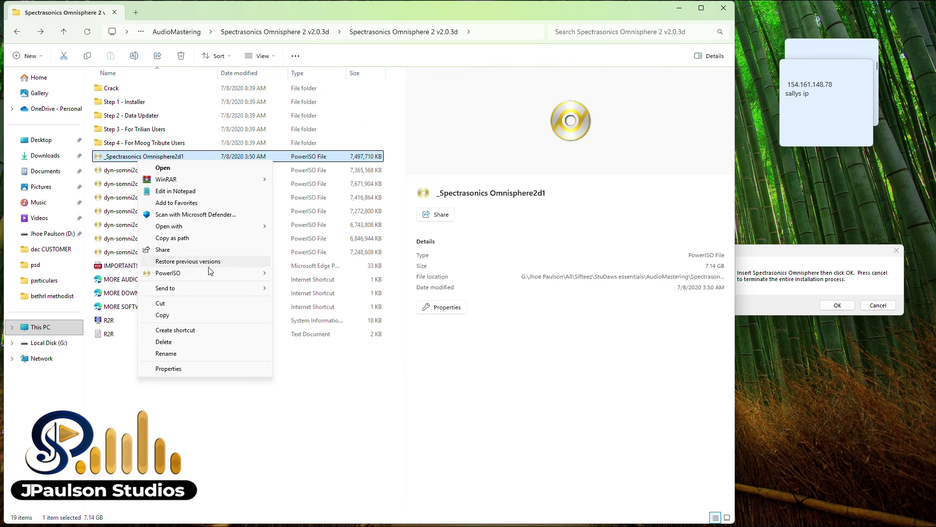
mouse_move(191, 273)
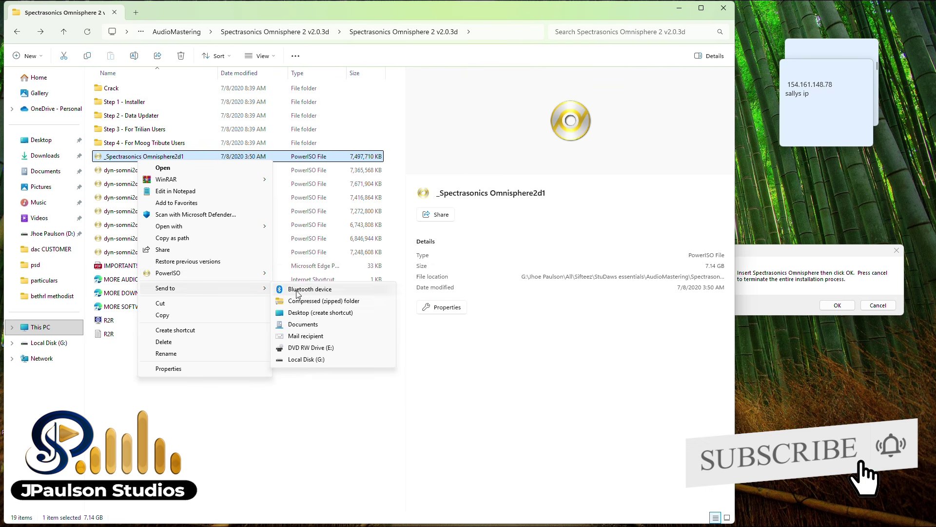
mouse_move(260, 277)
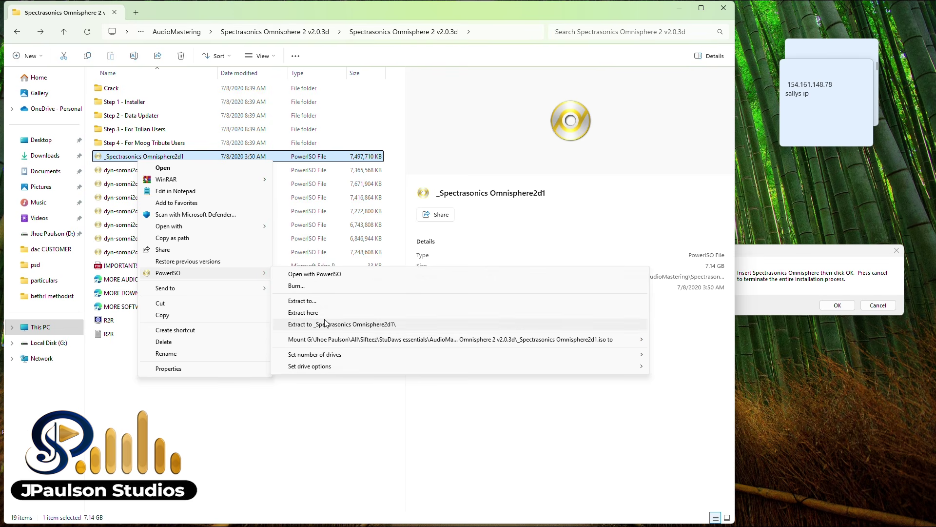
mouse_move(629, 343)
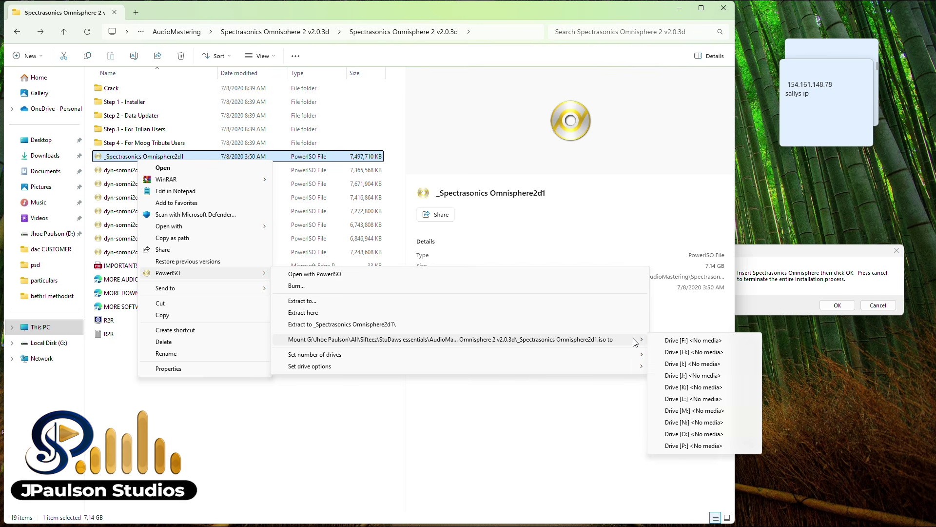
left_click(691, 344)
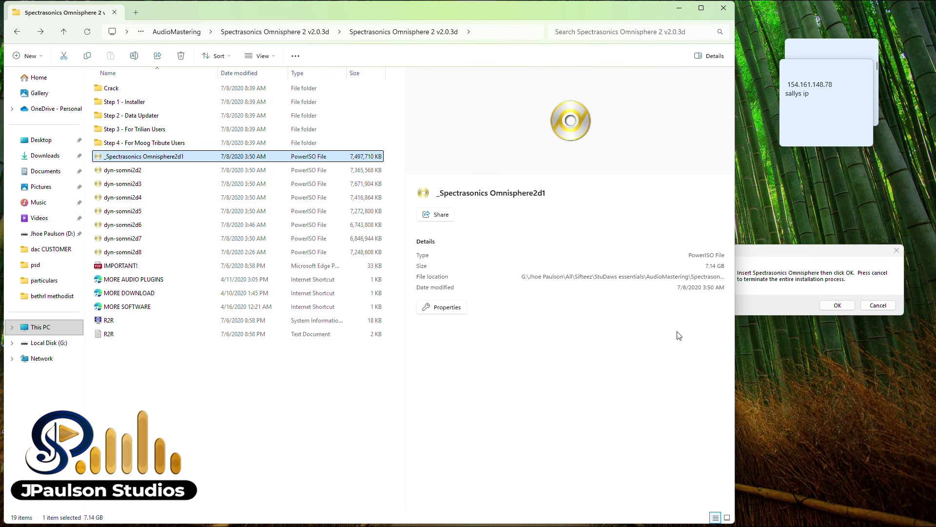
Step: Mount the dyn-somni2d2 disc image to virtual drive H: with PowerISO
left_click(116, 170)
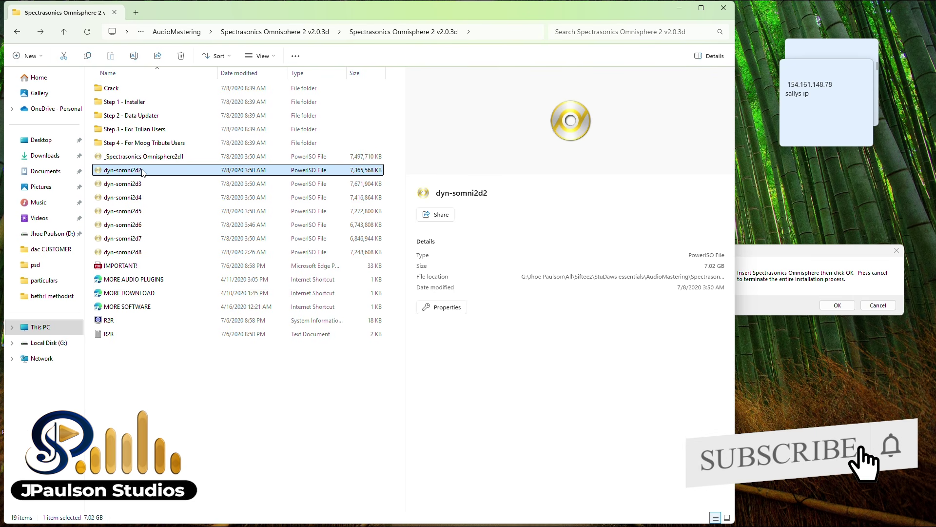
right_click(140, 170)
left_click(197, 376)
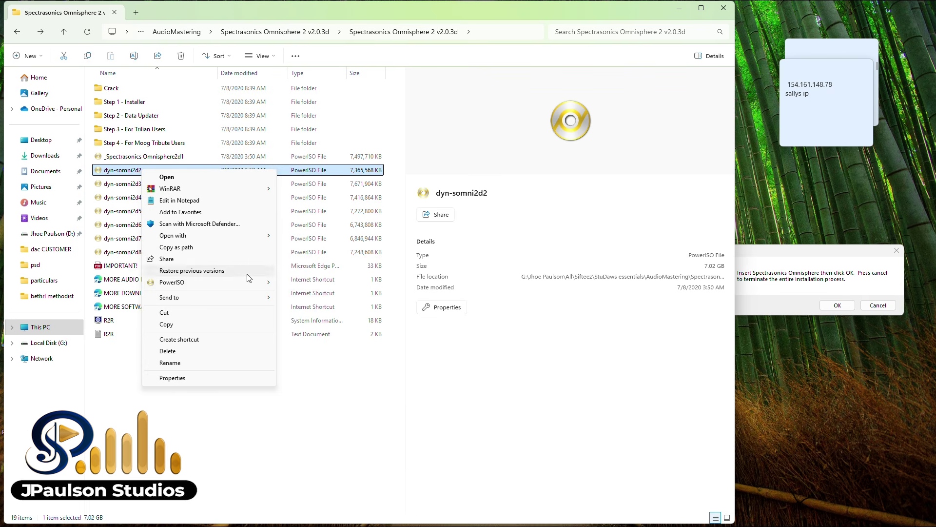
mouse_move(275, 283)
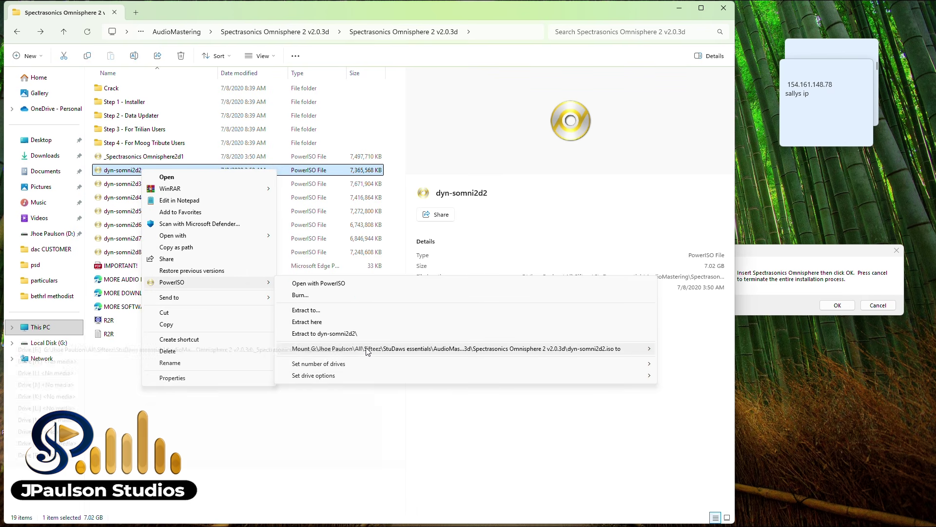
left_click(48, 362)
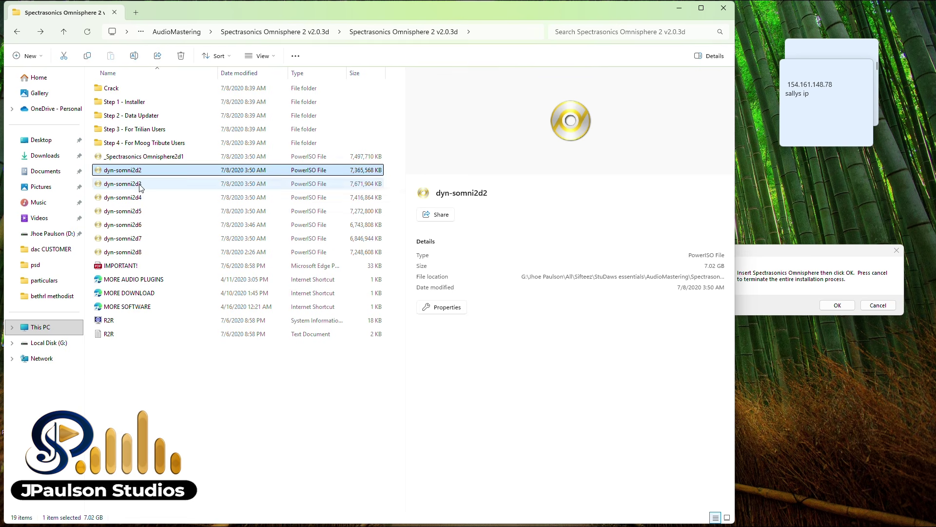
Step: Mount the dyn-somni2d3 disc image to virtual drive I: with PowerISO
left_click(139, 184)
right_click(139, 184)
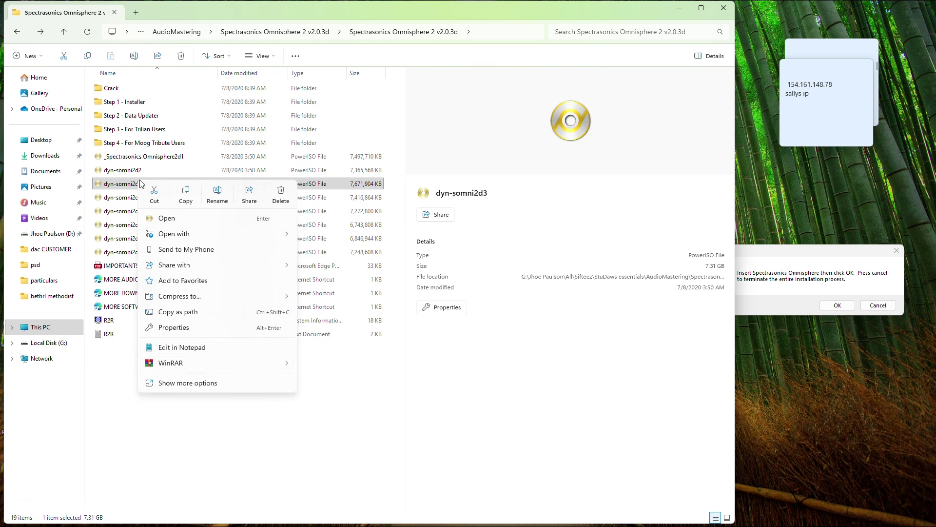
left_click(218, 385)
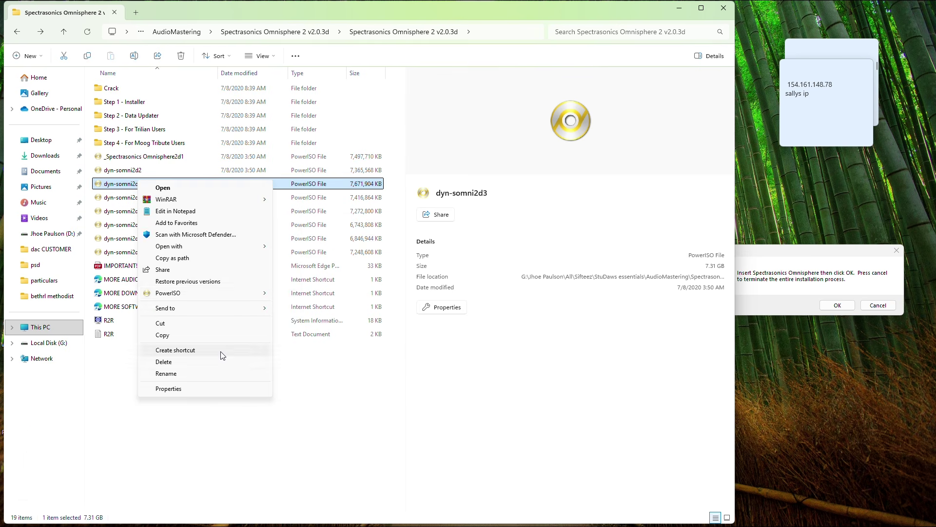
mouse_move(252, 291)
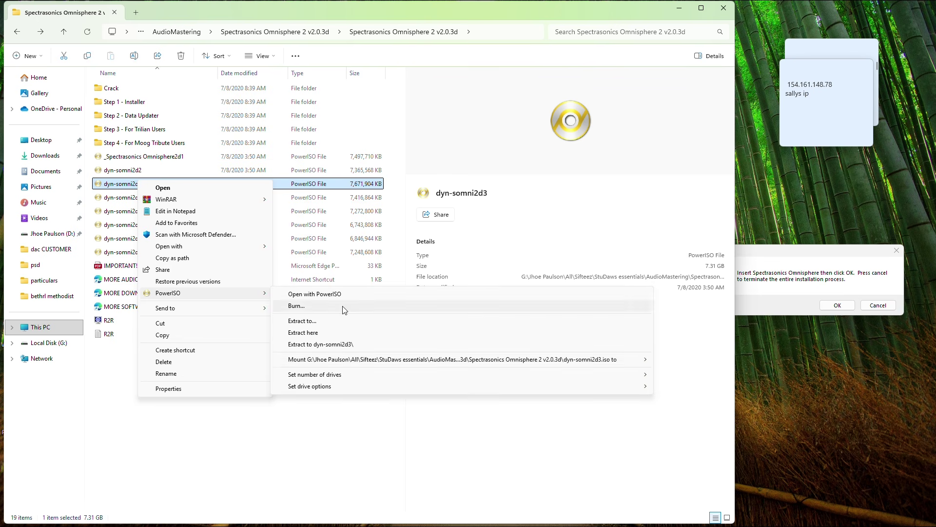
mouse_move(354, 360)
left_click(56, 384)
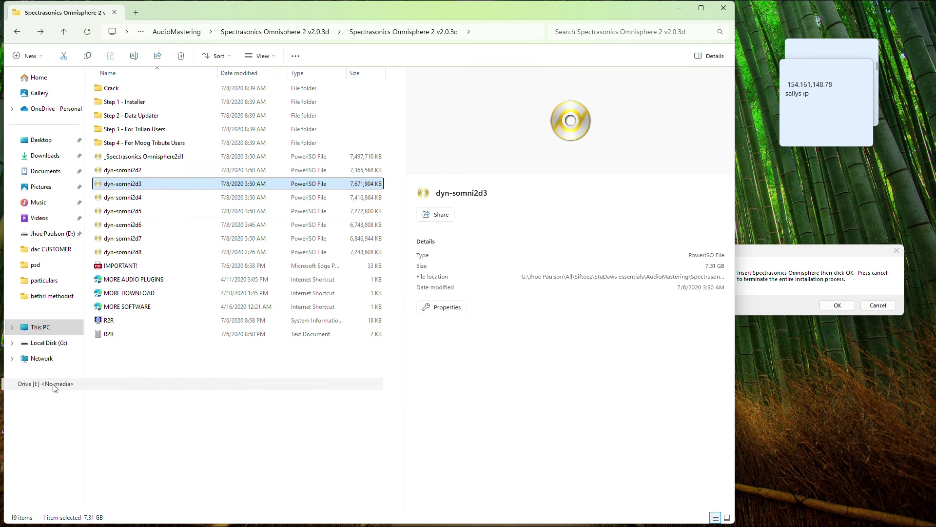
Step: Mount the dyn-somni2d4 disc image to virtual drive J: with PowerISO
left_click(132, 200)
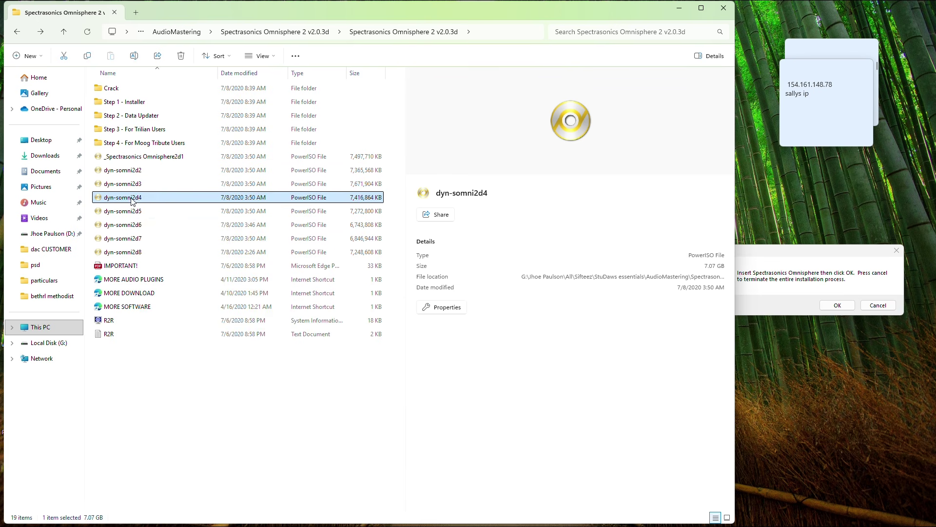
right_click(133, 201)
left_click(203, 400)
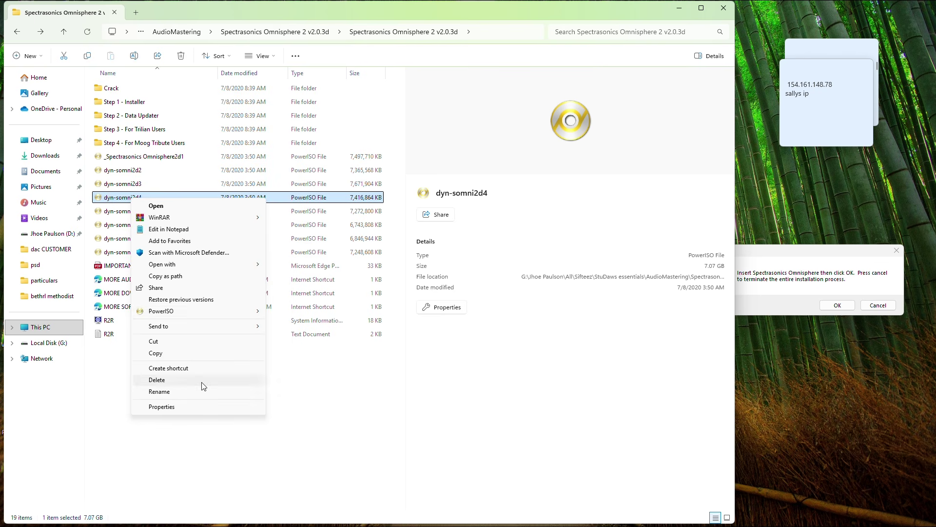
mouse_move(224, 314)
mouse_move(297, 380)
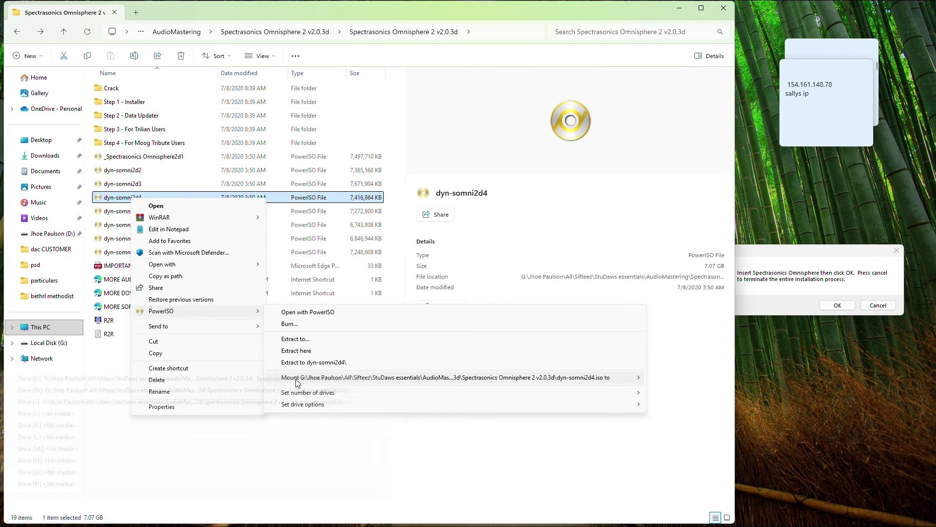
left_click(67, 405)
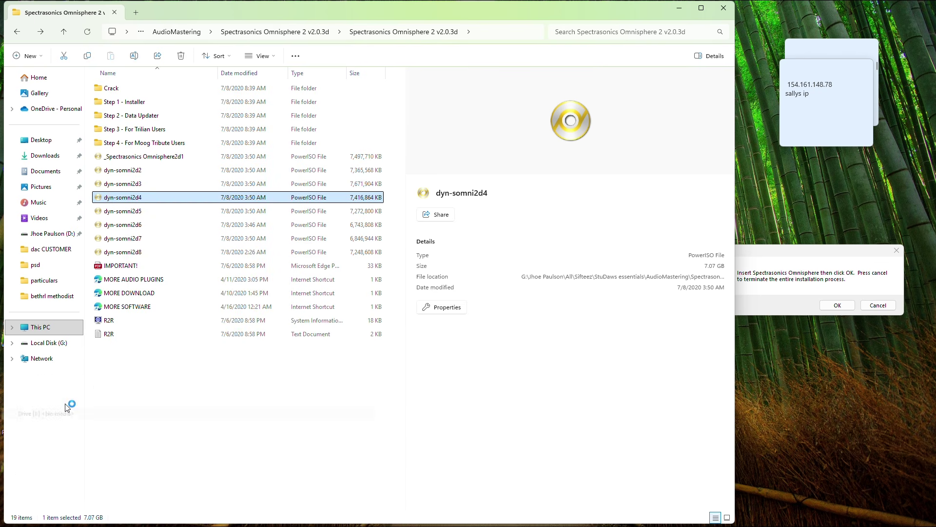
Step: Mount the dyn-somni2d5 disc image to virtual drive K: with PowerISO
left_click(128, 213)
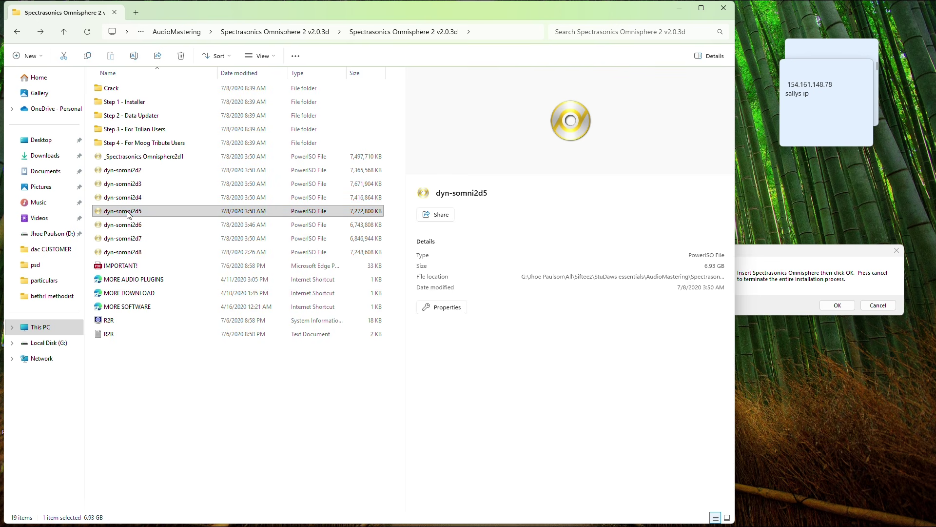
right_click(129, 215)
left_click(195, 414)
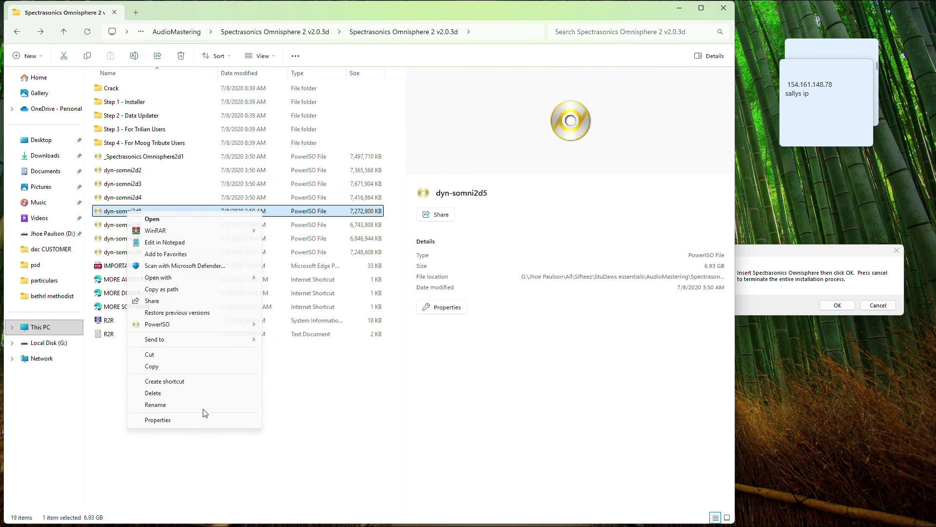
mouse_move(246, 324)
mouse_move(288, 390)
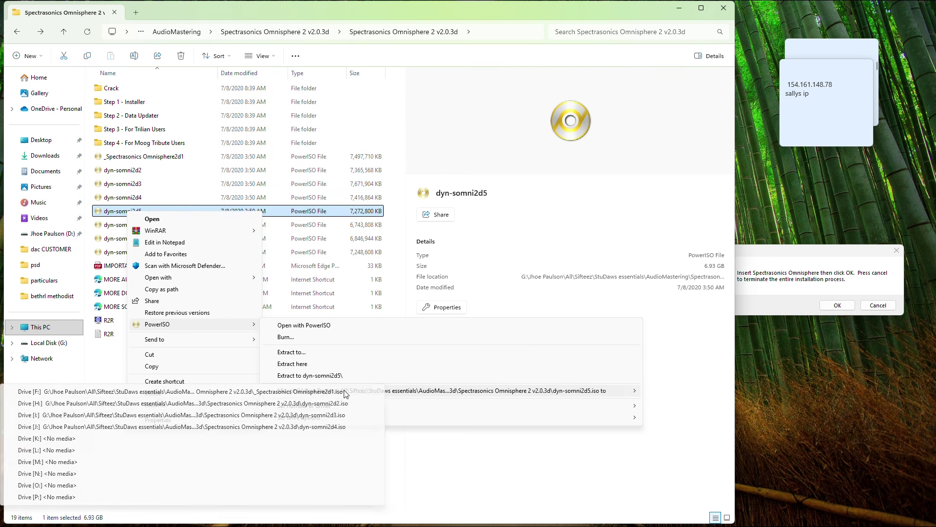
left_click(37, 436)
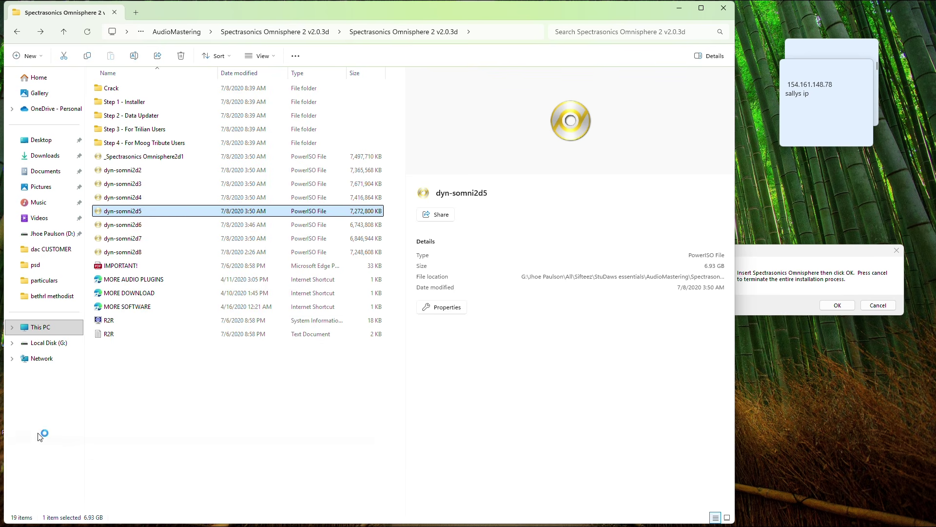
Step: Mount the dyn-somni2d6 disc image to virtual drive L: with PowerISO
left_click(139, 224)
right_click(139, 223)
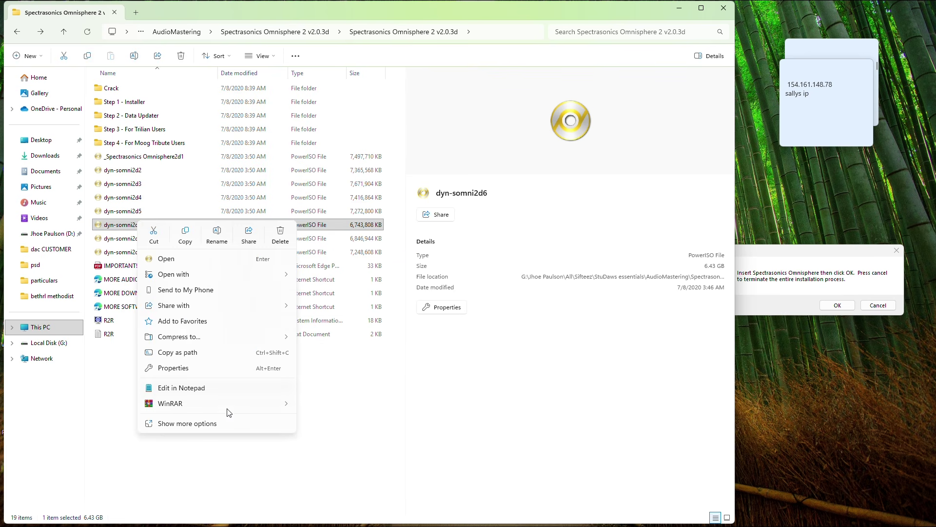
left_click(226, 423)
mouse_move(263, 335)
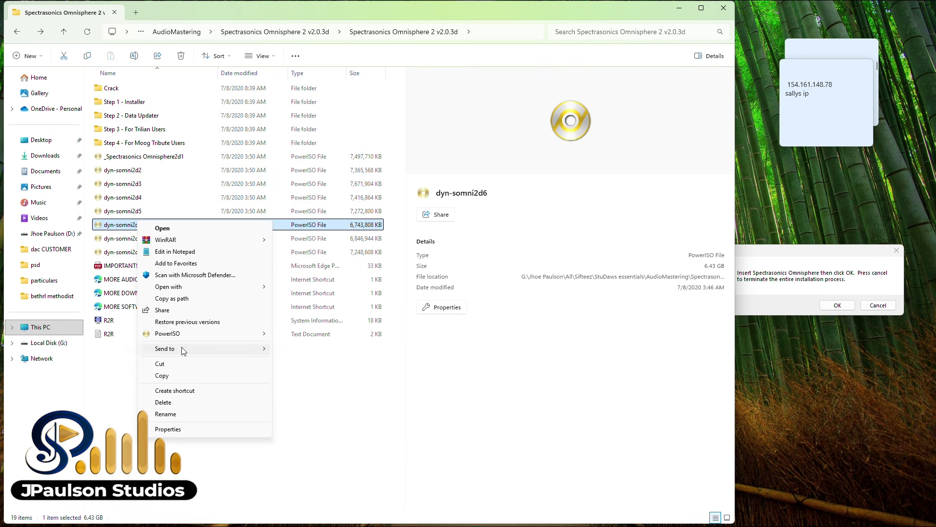
mouse_move(308, 401)
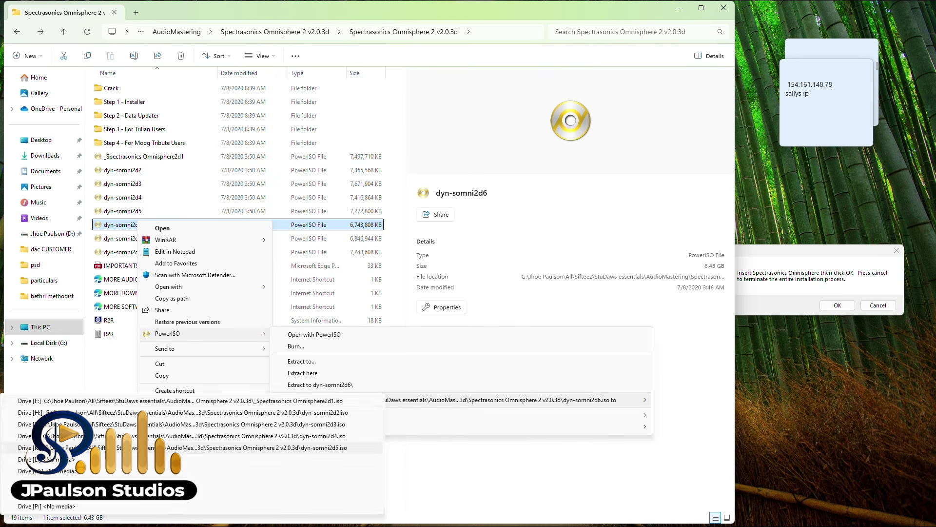
left_click(101, 452)
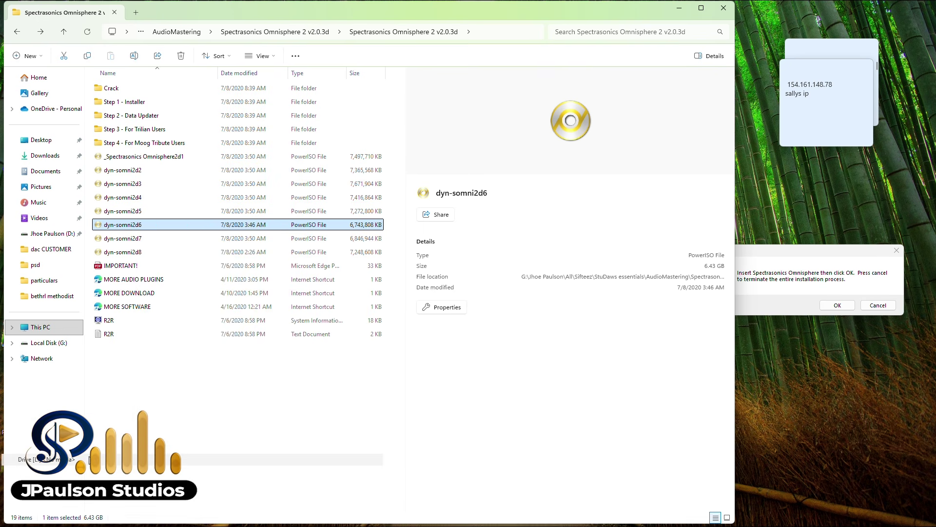
Step: Mount the dyn-somni2d7 disc image to virtual drive M: with PowerISO
left_click(138, 239)
right_click(138, 238)
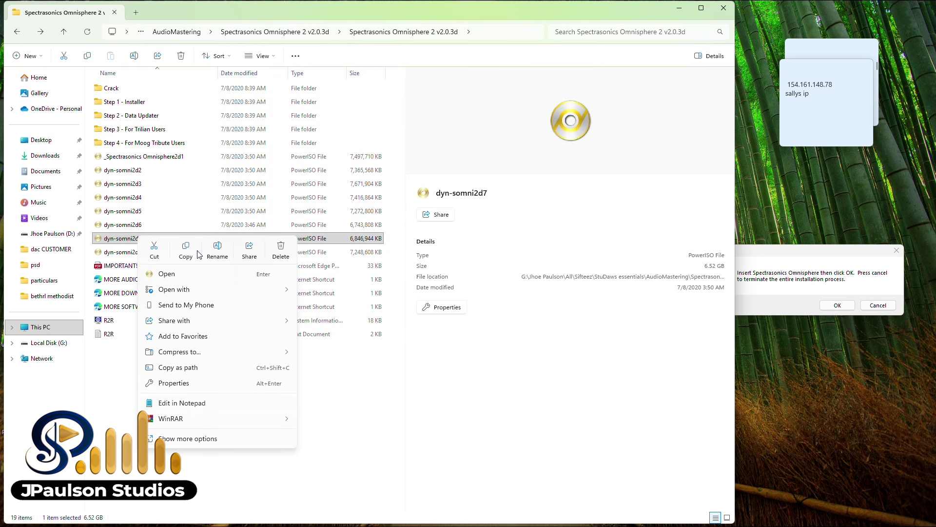
left_click(209, 438)
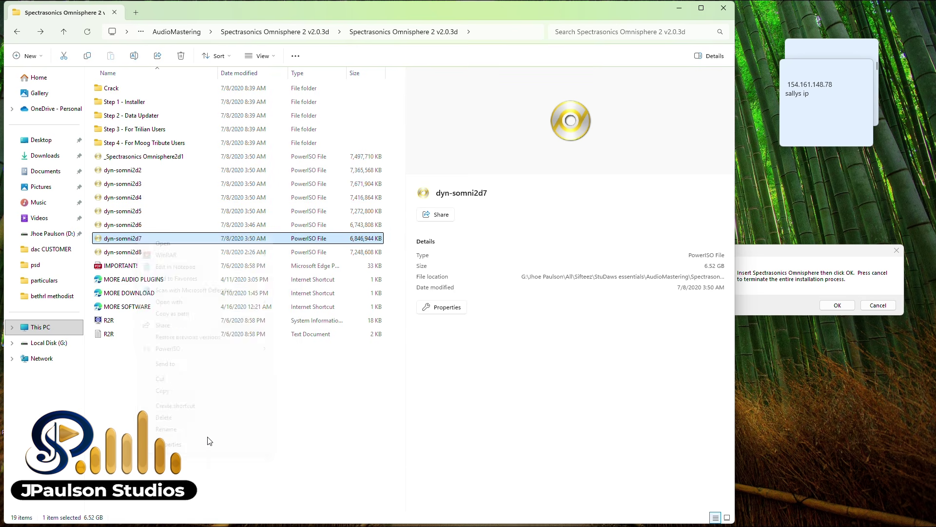
mouse_move(253, 349)
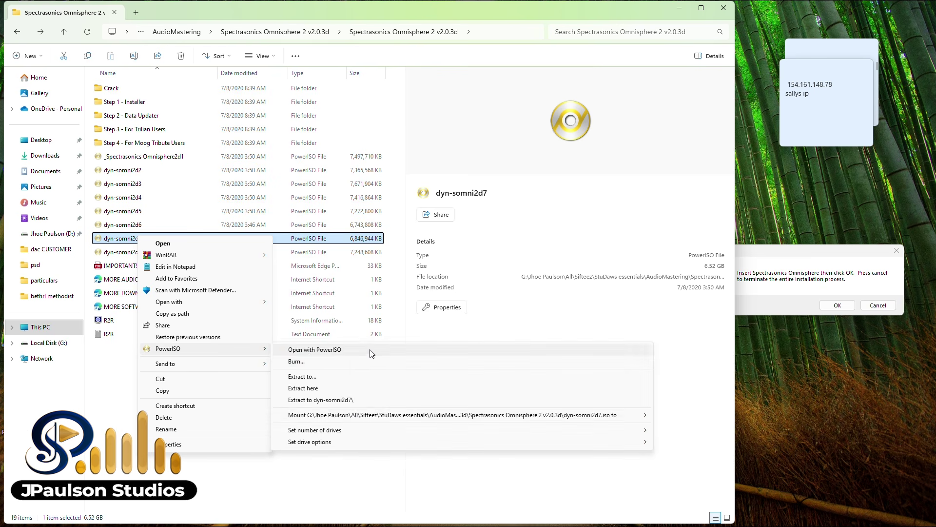
mouse_move(348, 419)
left_click(280, 378)
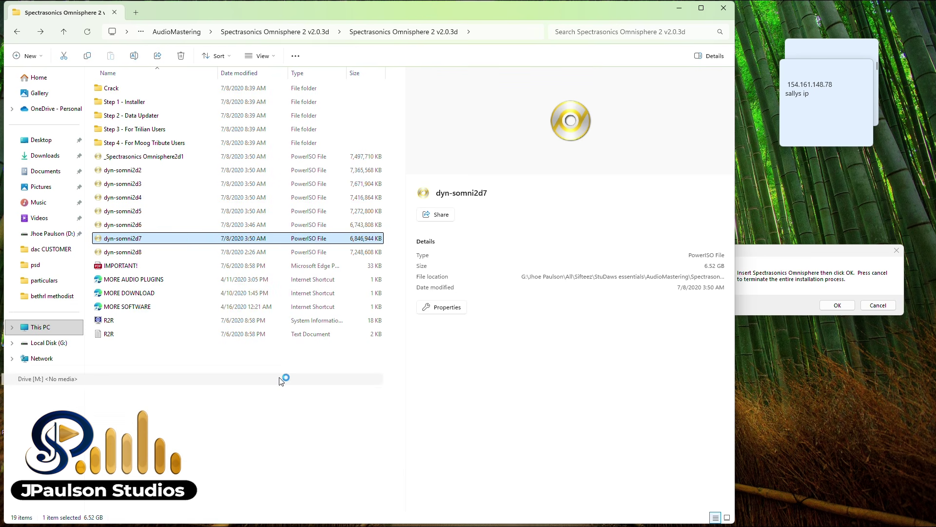
Step: Mount the dyn-somni2d8 disc image to virtual drive N: with PowerISO
left_click(143, 250)
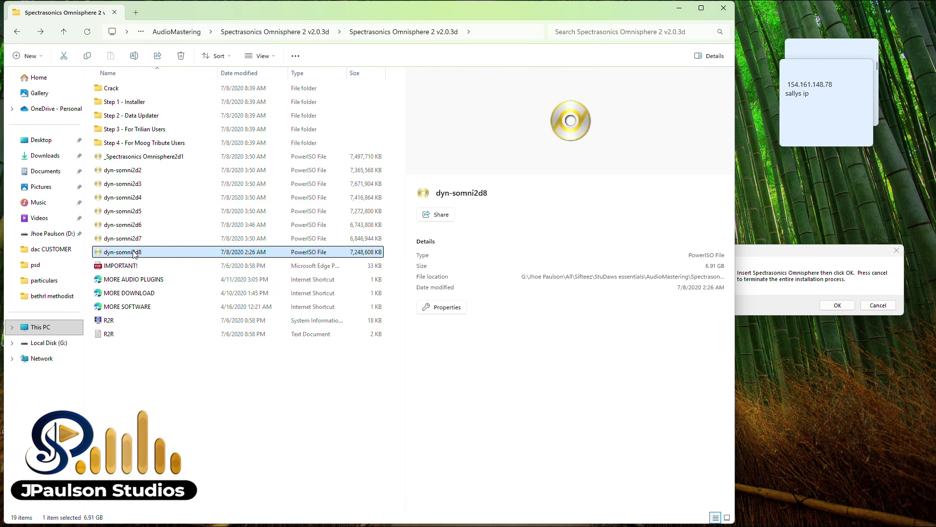
right_click(143, 251)
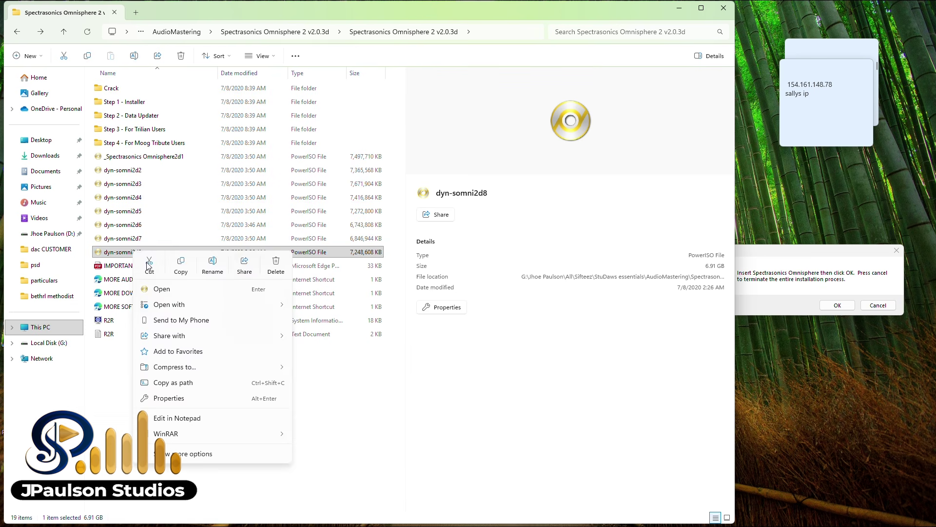
left_click(197, 454)
mouse_move(222, 363)
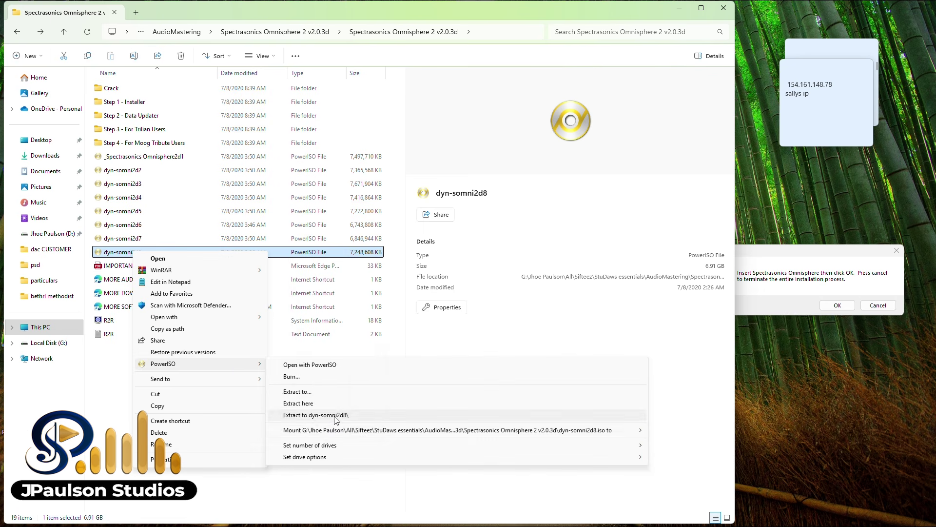
mouse_move(292, 430)
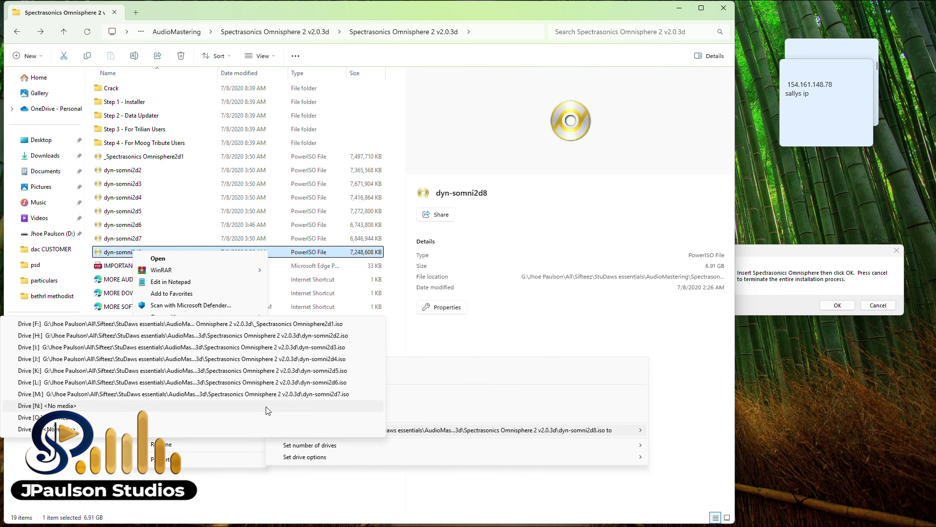
left_click(44, 406)
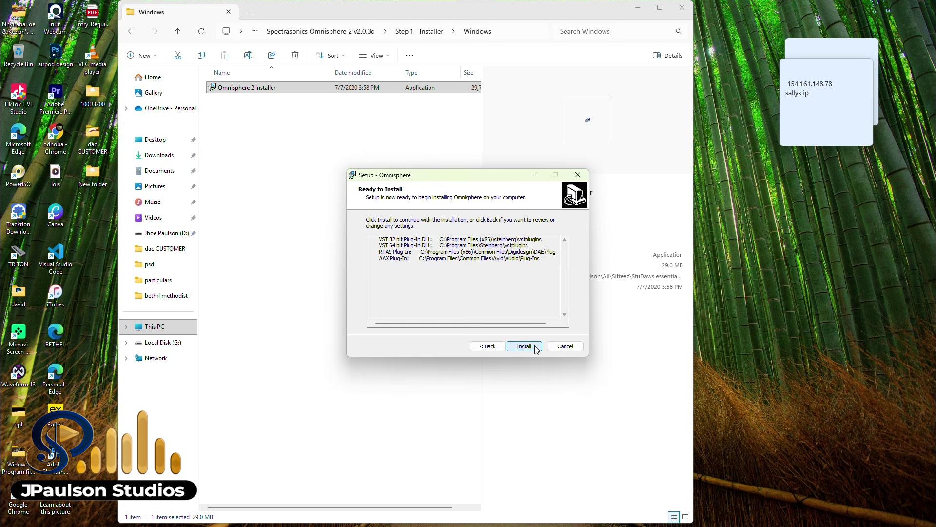
Step: Start the Omnisphere installation from the Ready to Install page and move the Setup window away from the file list
left_click(526, 345)
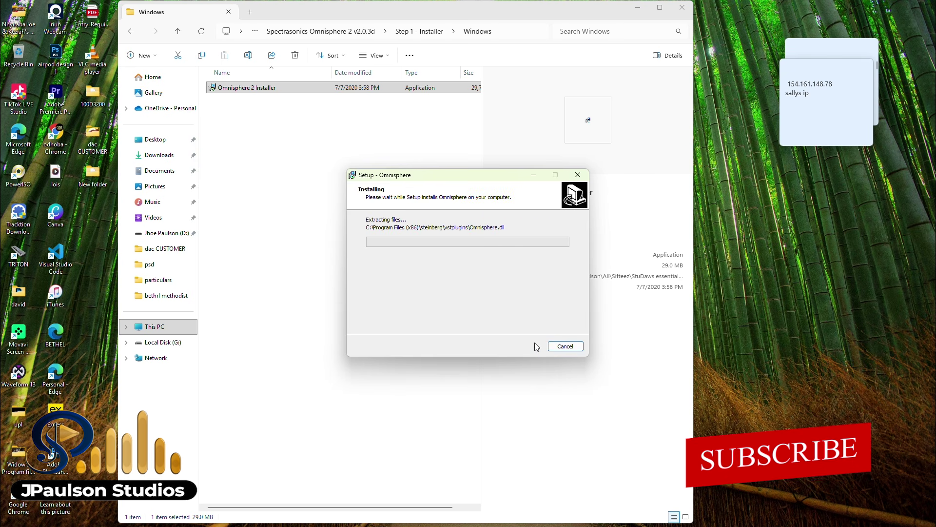
left_click_drag(505, 177, 796, 199)
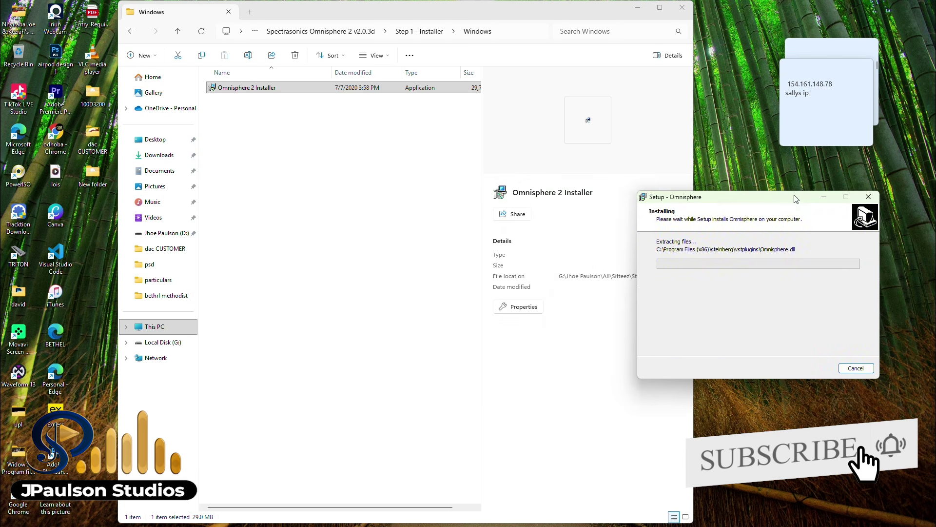
right_click(751, 63)
left_click(750, 100)
right_click(757, 120)
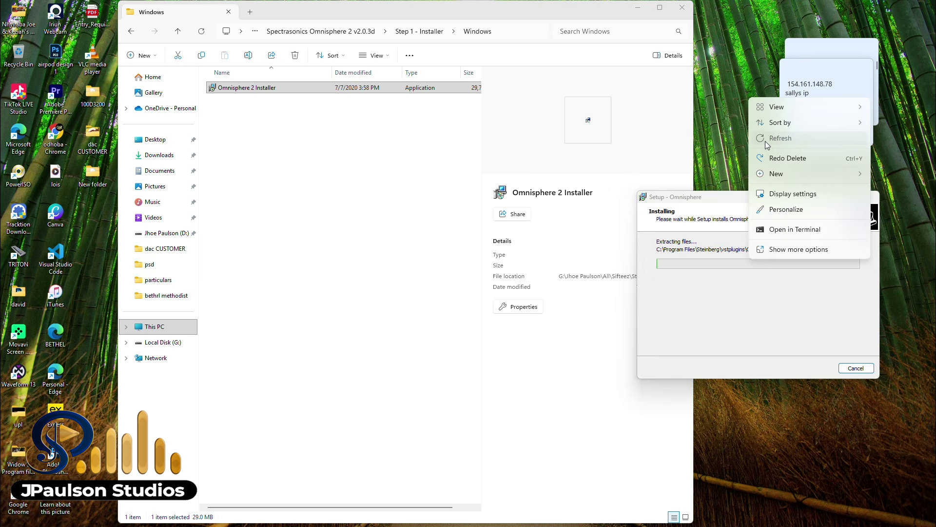
left_click(757, 138)
left_click(734, 215)
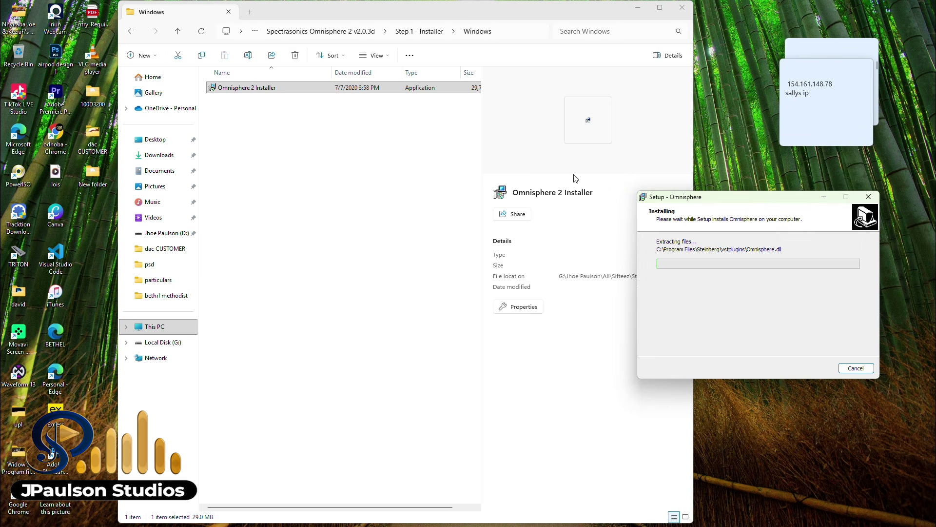
left_click(249, 12)
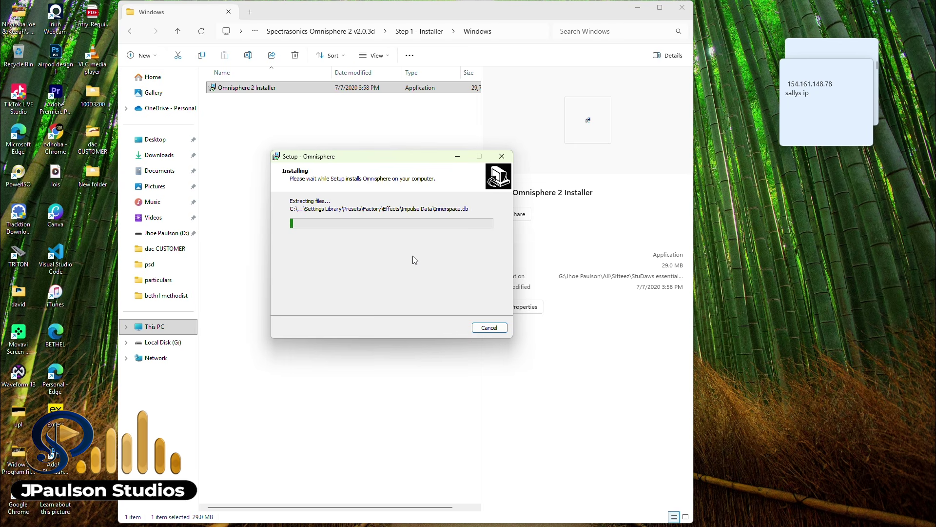
right_click(791, 257)
left_click(344, 178)
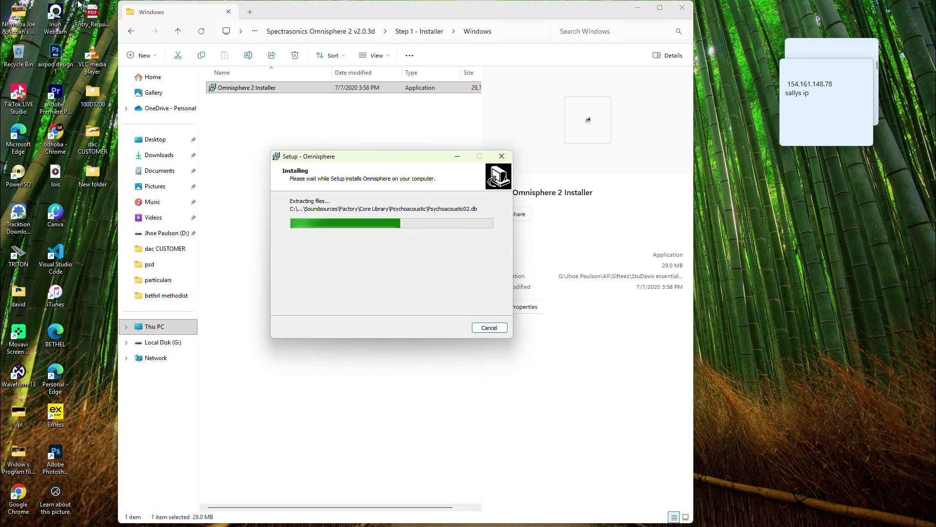
Step: Finish the Omnisphere Setup wizard and return to the Spectrasonics Omnisphere 2 v2.0.3d folder that holds the numbered step folders
left_click(420, 22)
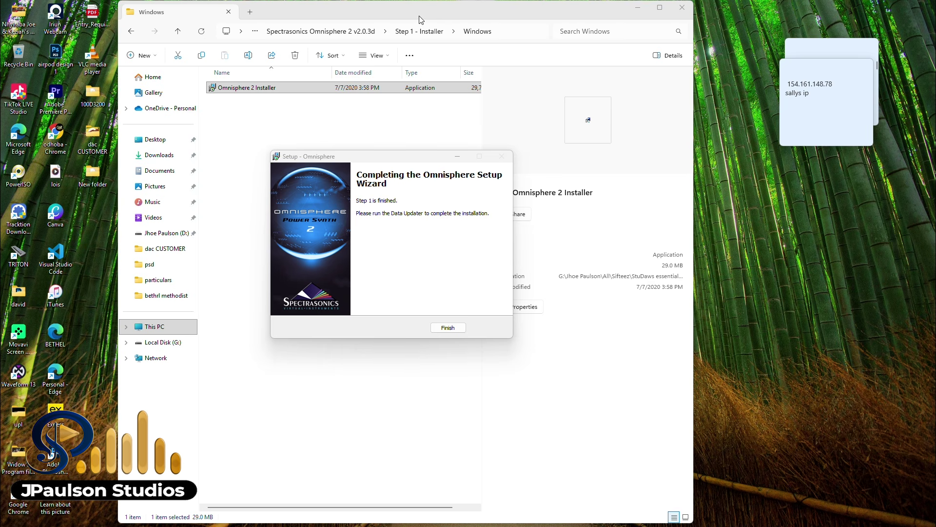
left_click(448, 327)
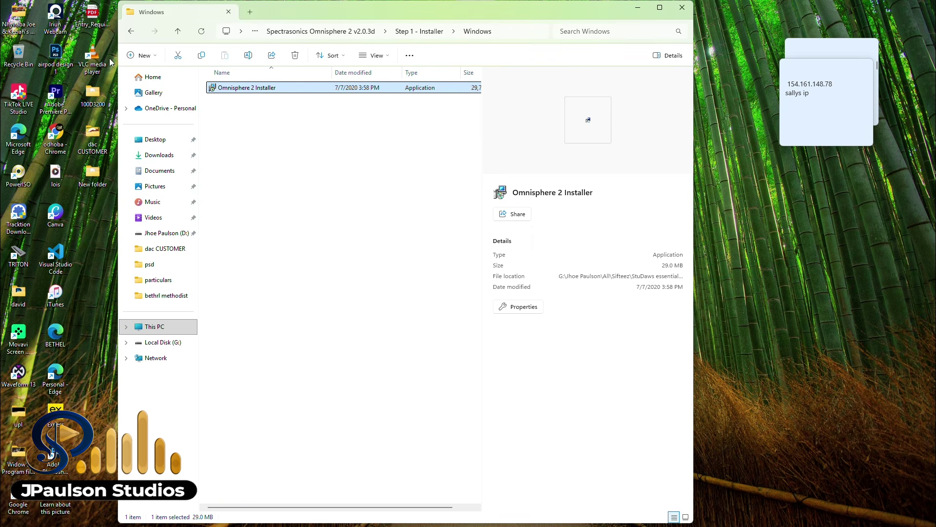
left_click(130, 32)
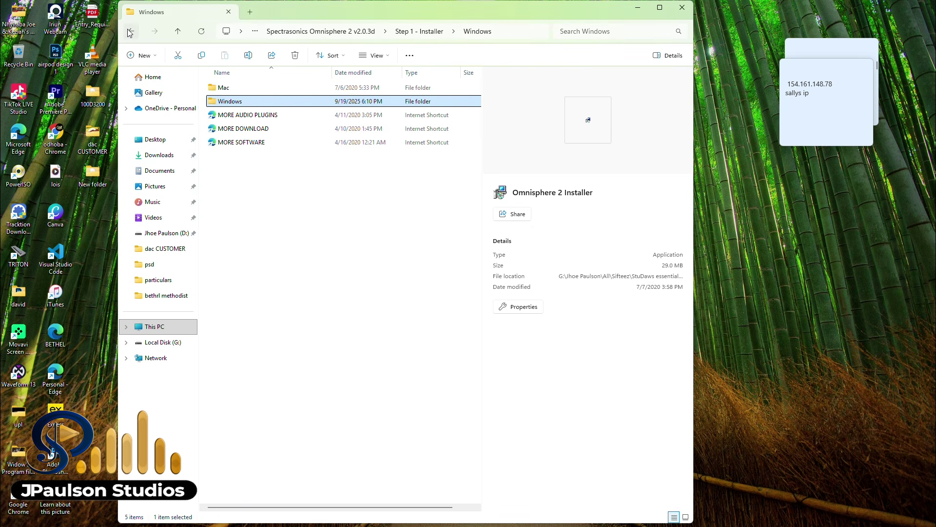
left_click(130, 33)
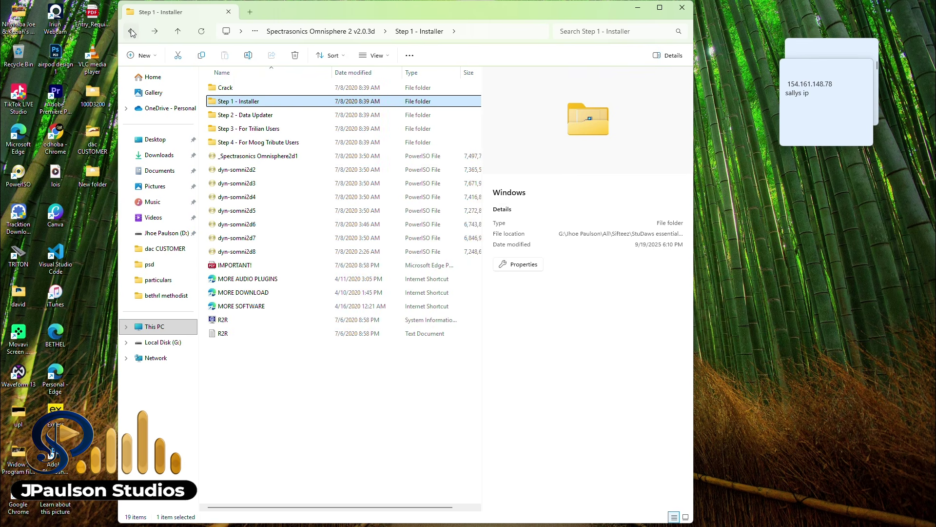
Step: Try to run Omnisphere 2 Data Updater from the Step 2 - Data Updater folder and dismiss the Smart App Control dialog
left_click(232, 117)
left_click(232, 117)
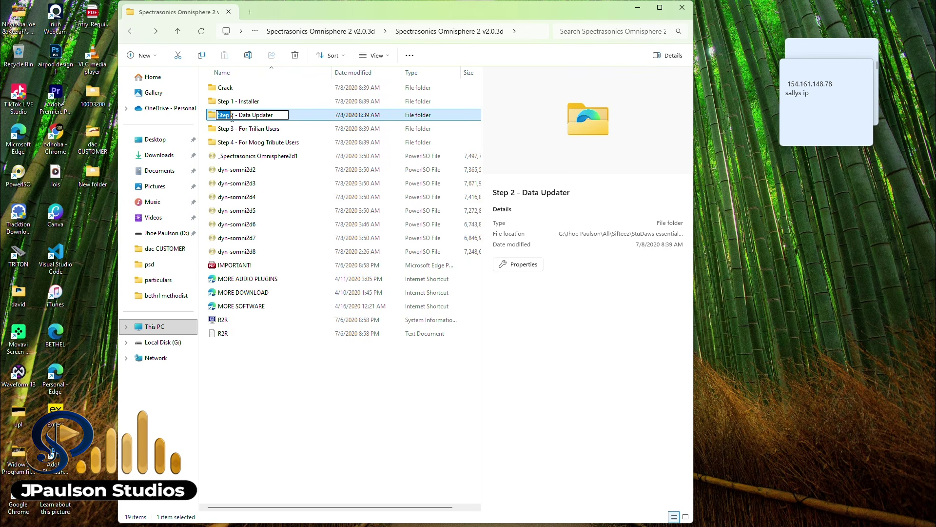
left_click(290, 116)
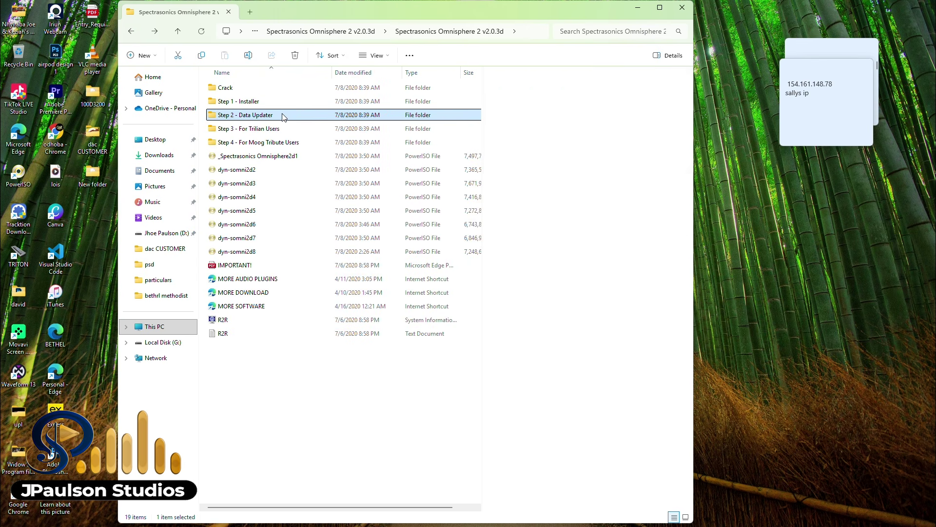
double_click(283, 117)
double_click(244, 115)
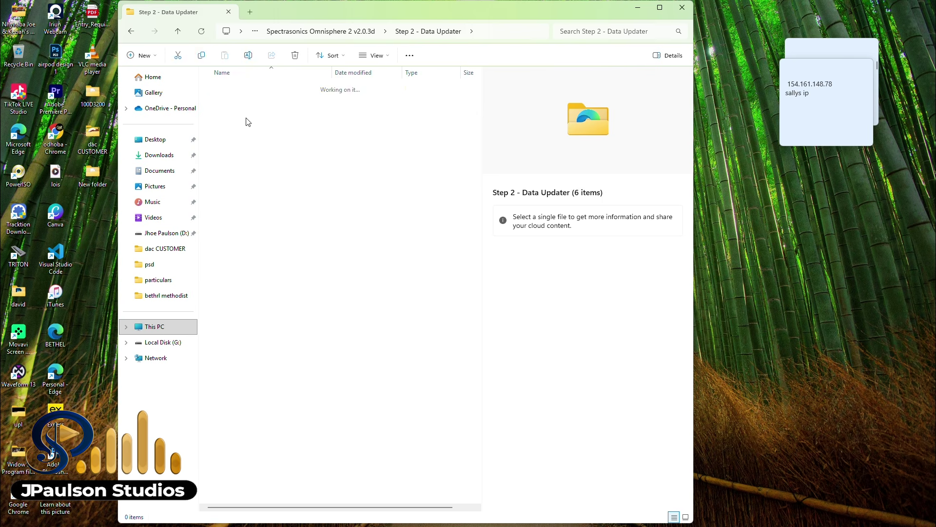
double_click(257, 89)
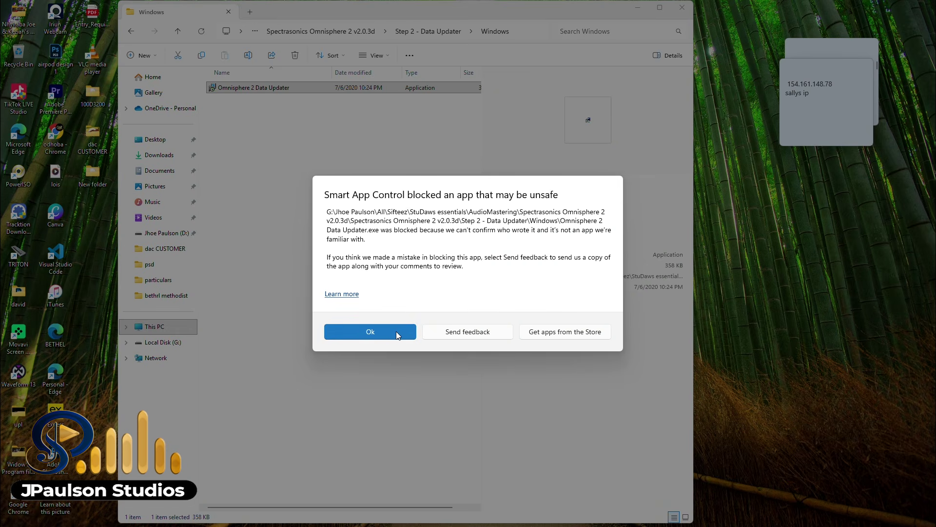
left_click(396, 332)
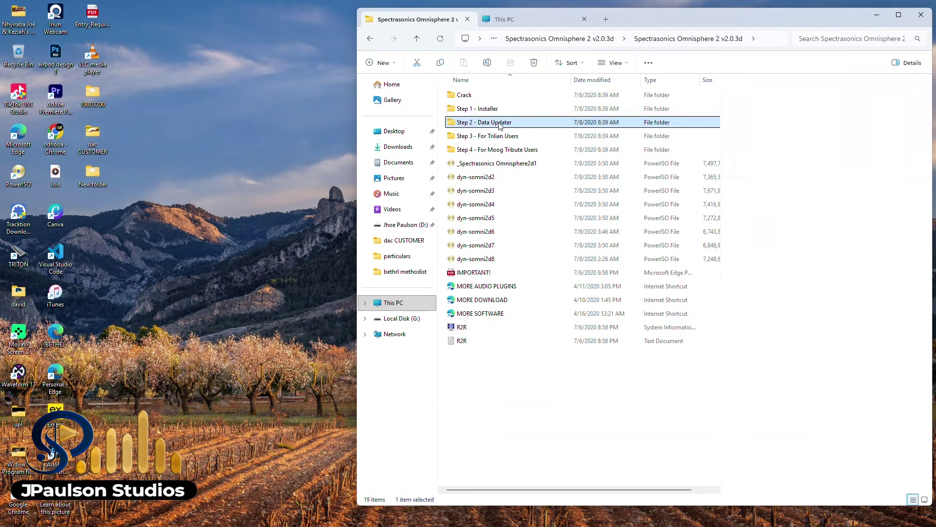
Step: Open the Windows folder inside Step 2 - Data Updater and try launching Omnisphere 2 Data Updater again, dismissing the block dialog
double_click(497, 120)
left_click(481, 124)
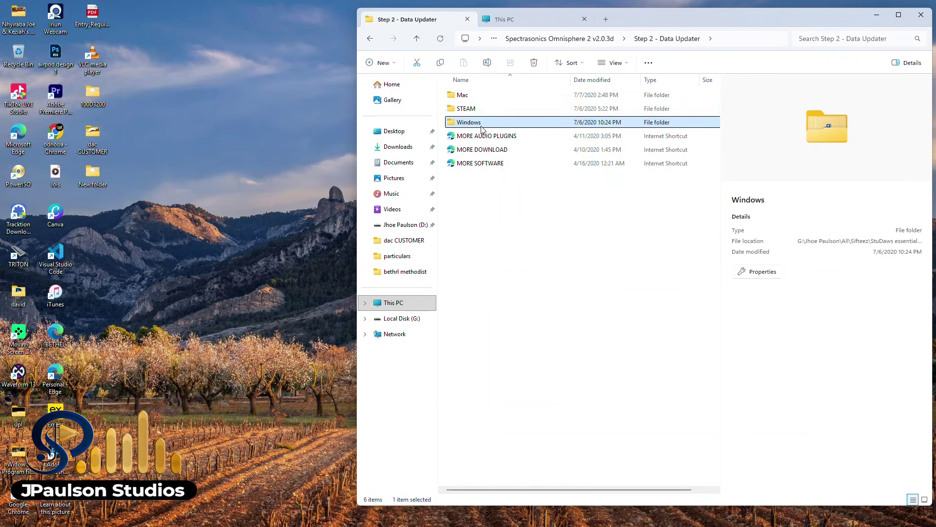
double_click(481, 124)
double_click(517, 95)
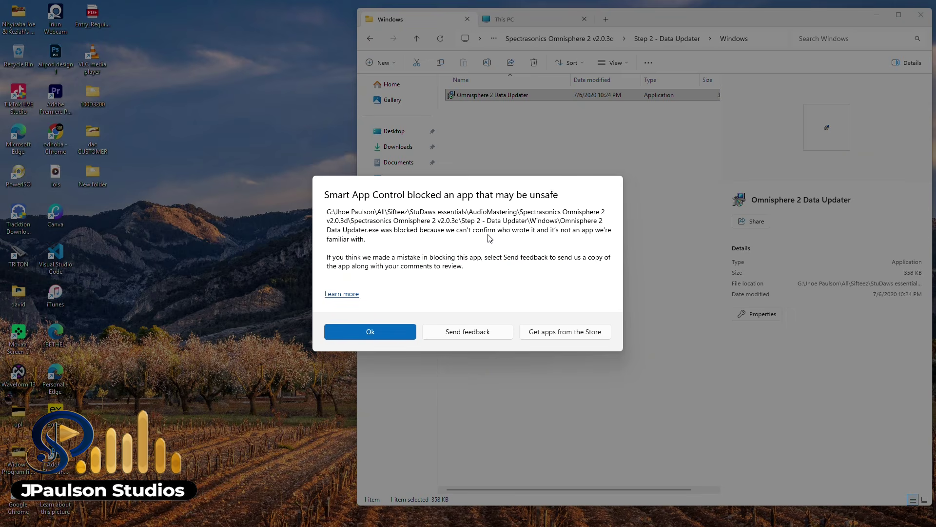
left_click(407, 333)
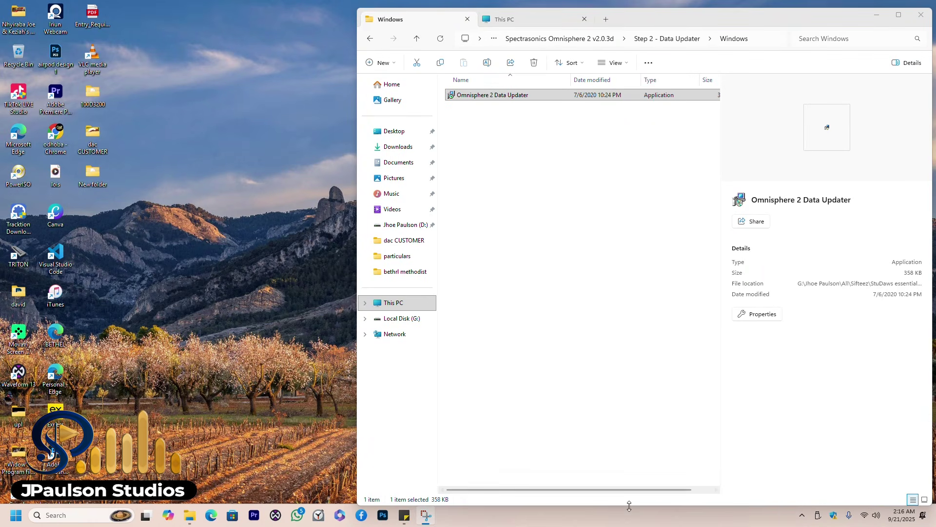
Step: Switch to Windows Security and turn Smart App Control off in the App & browser control settings, confirming the choice
left_click(833, 515)
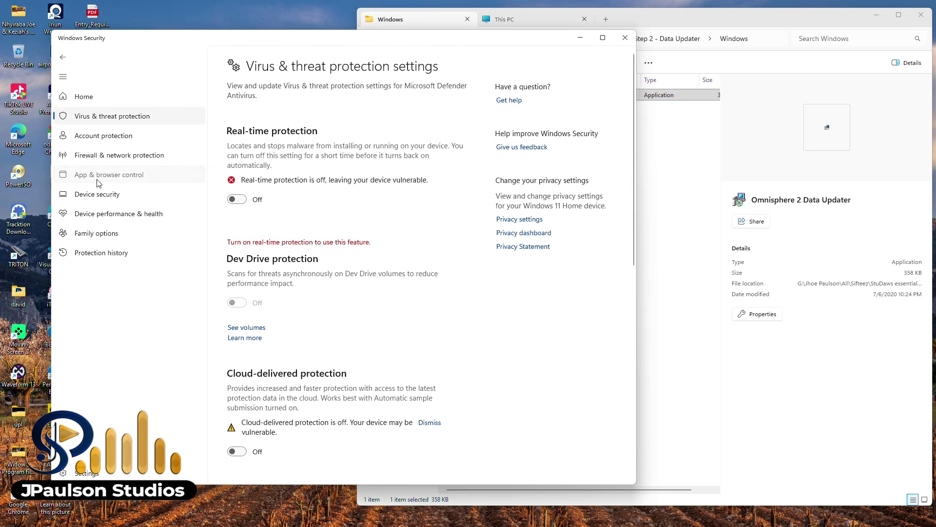
left_click(98, 180)
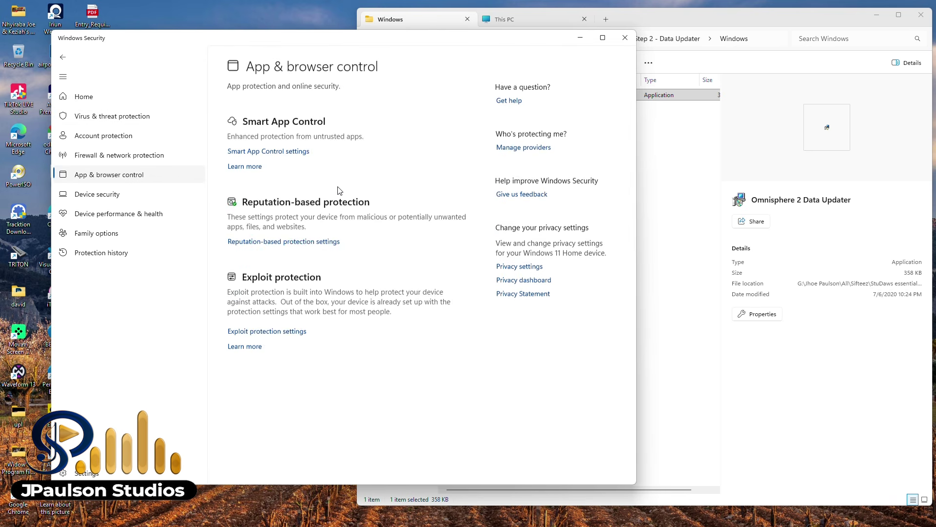
left_click(269, 152)
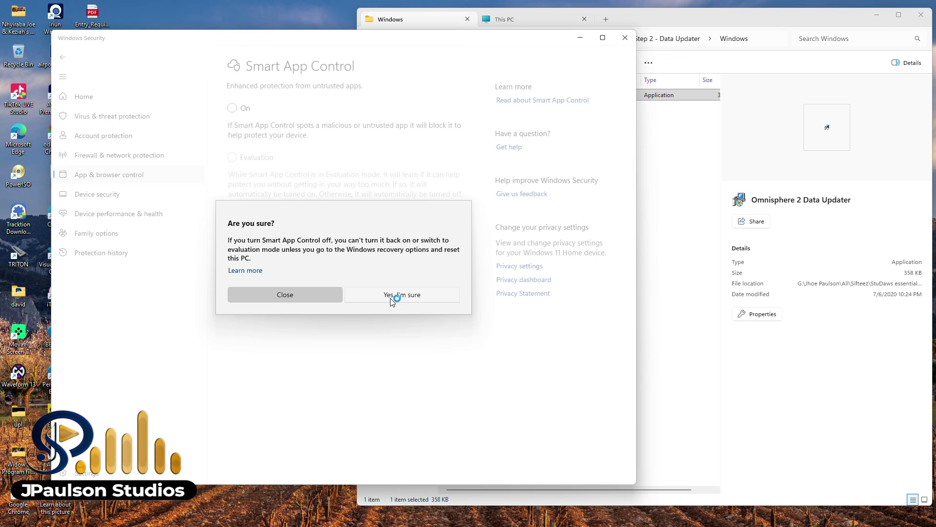
left_click(391, 295)
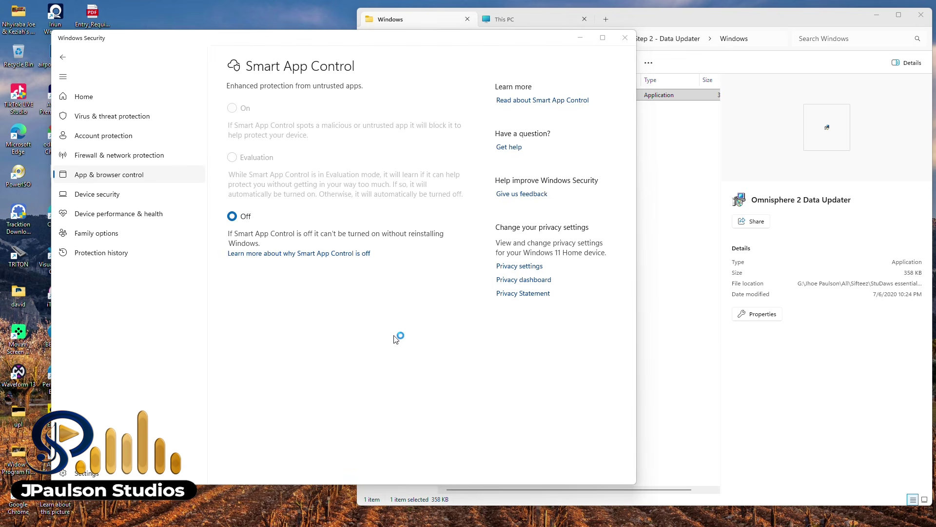
Step: Run Omnisphere 2 Data Updater, accept the license agreement and start installing the data into C:\ProgramData\Spectrasonics\STEAM
key("alt+Tab")
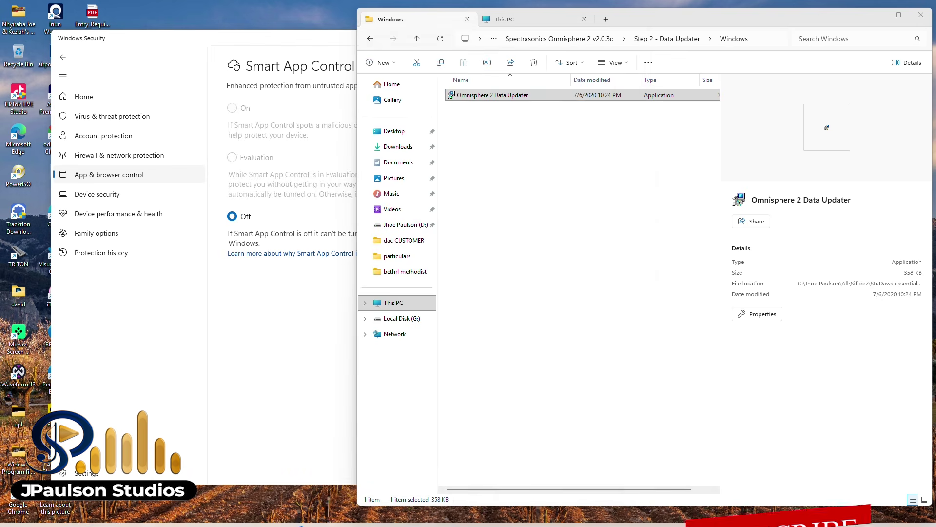
double_click(536, 100)
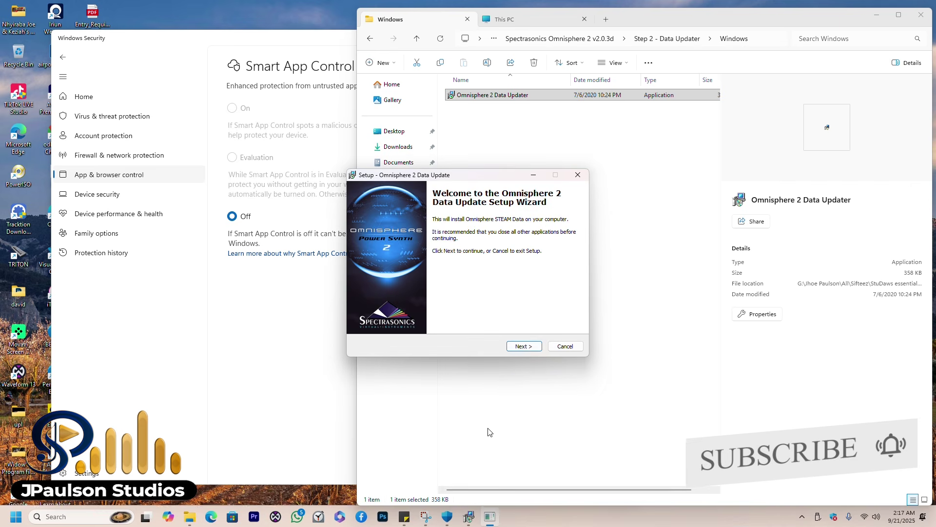
left_click(521, 346)
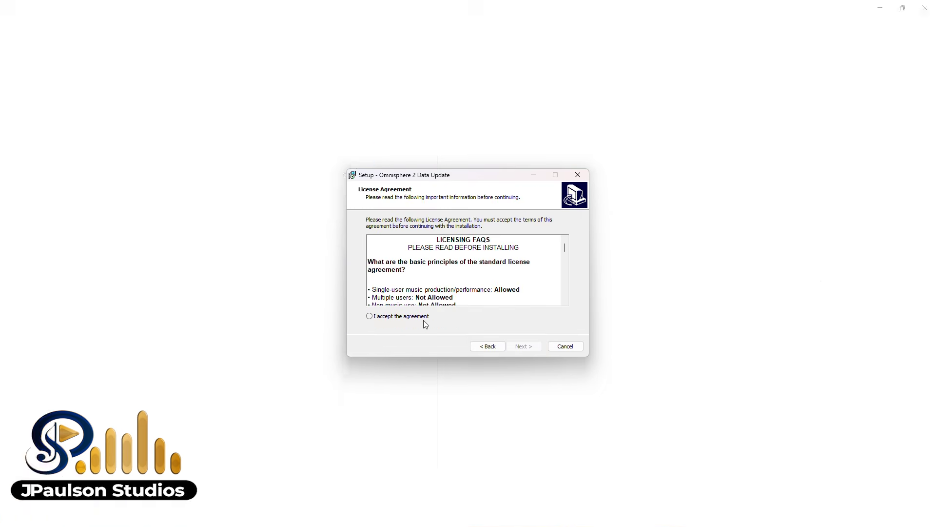
left_click(423, 316)
left_click(520, 347)
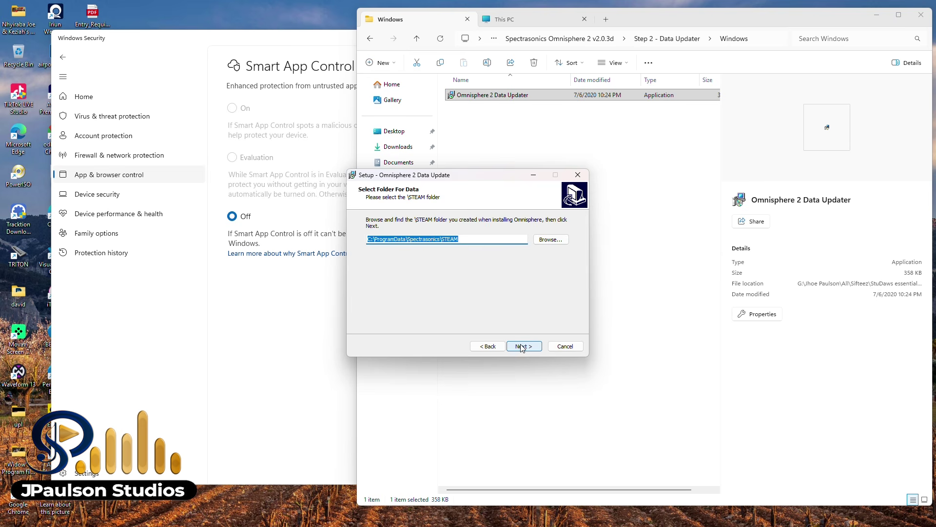
left_click(522, 346)
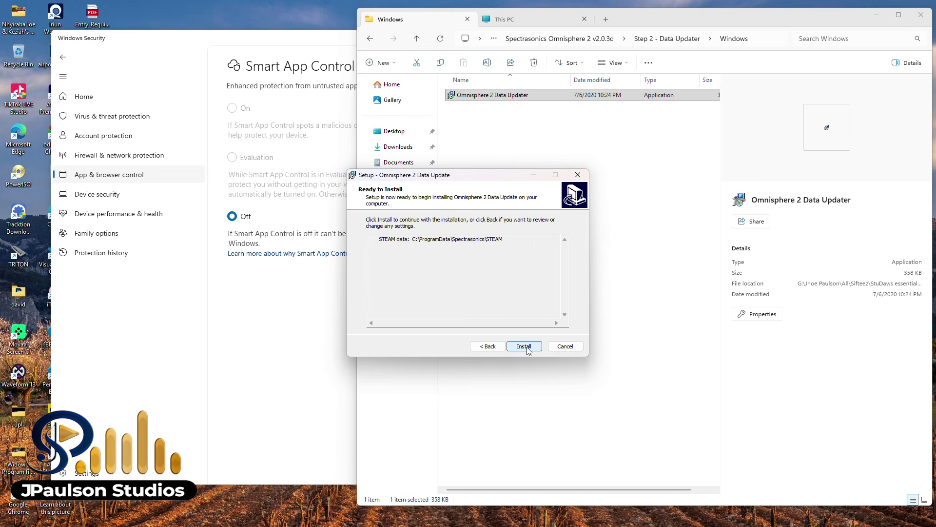
left_click(524, 347)
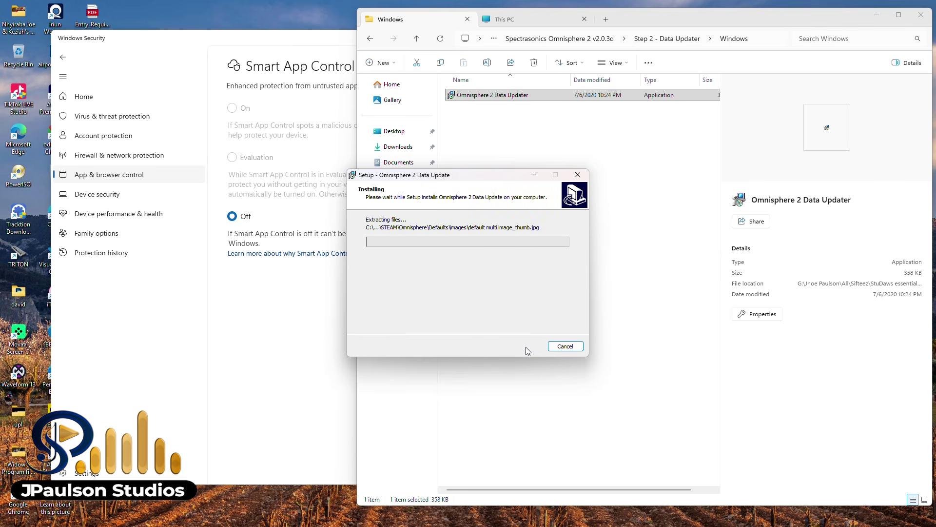
Step: Refresh the desktop and close the Windows Security window
right_click(246, 5)
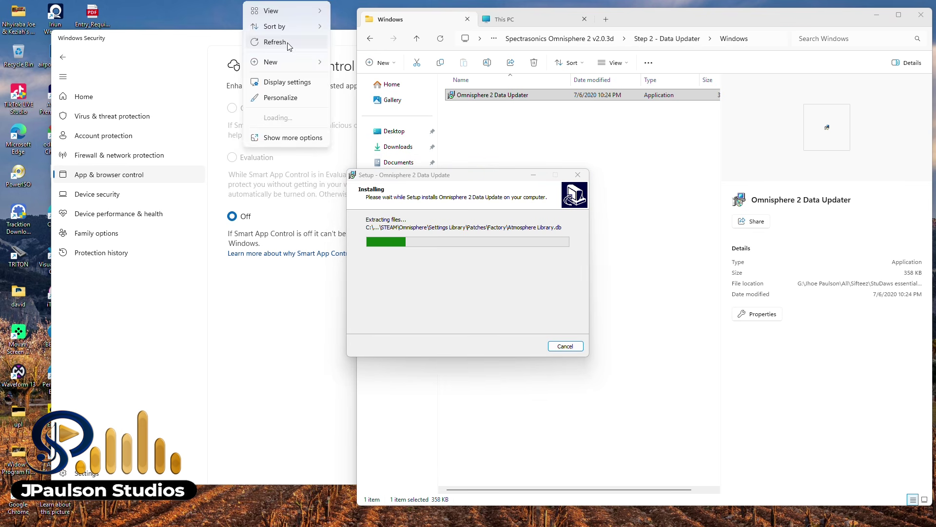
left_click(289, 46)
right_click(298, 4)
left_click(332, 43)
left_click(332, 42)
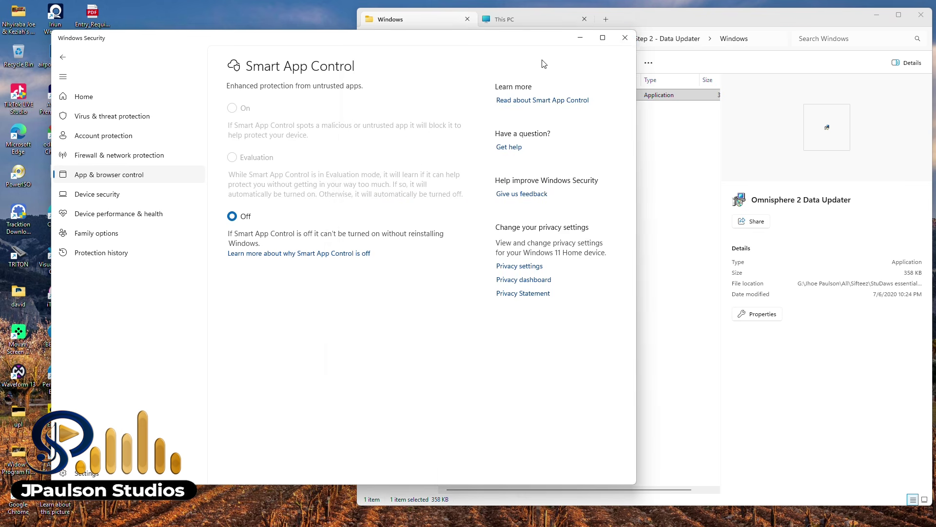
left_click(625, 37)
right_click(185, 69)
key("Escape")
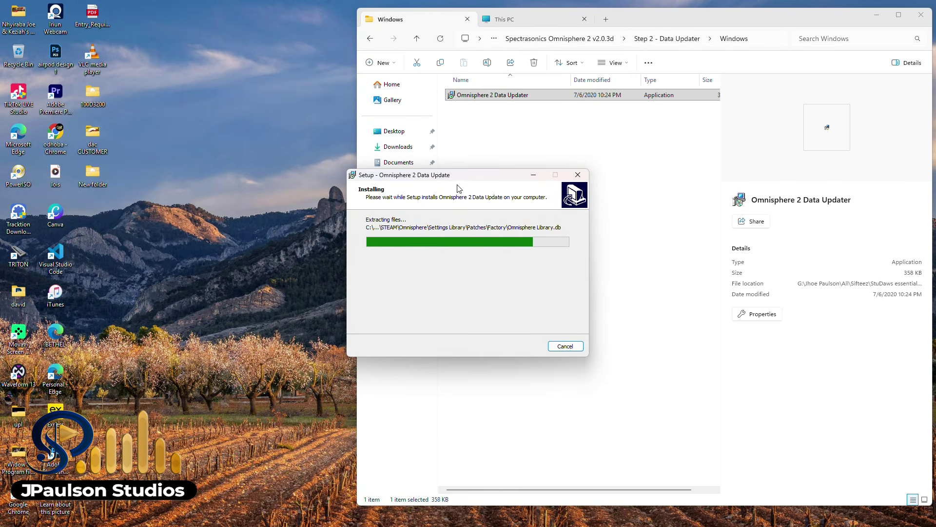
Step: Move the Omnisphere 2 Data Update Setup window off the file list, refresh the desktop and finish the wizard
left_click_drag(458, 175, 230, 162)
right_click(296, 25)
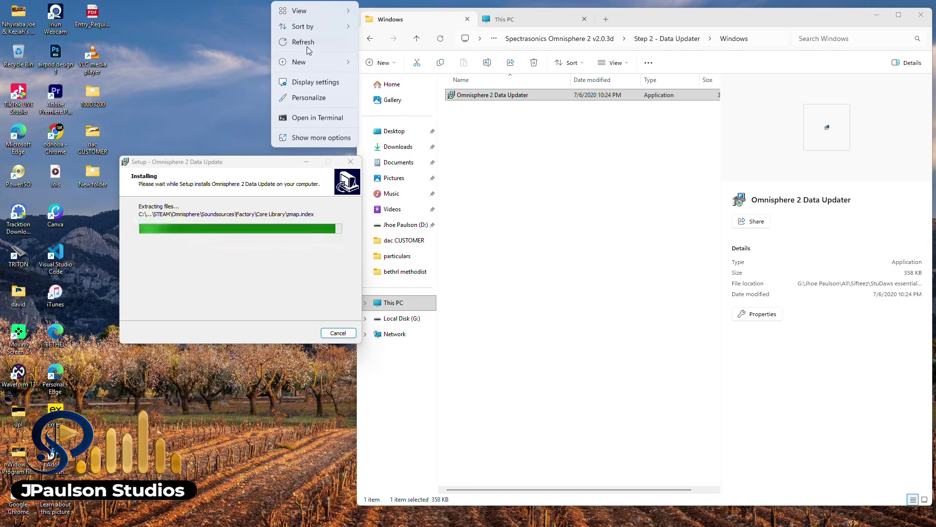
left_click(307, 46)
left_click(305, 334)
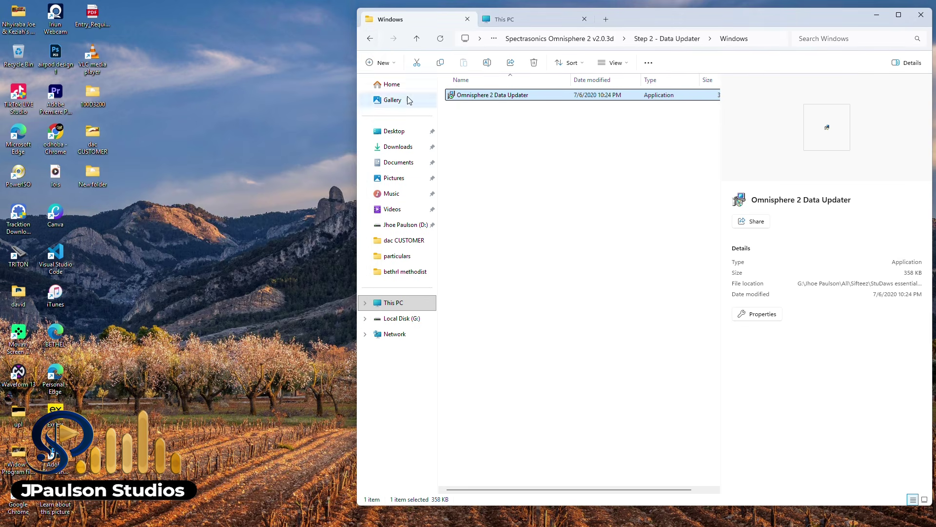
Step: Try to install Trilian Patch Library Update from the Windows folder of Step 3 - For Trilian Users into C:\ProgramData\Spectrasonics\STEAM
left_click(369, 39)
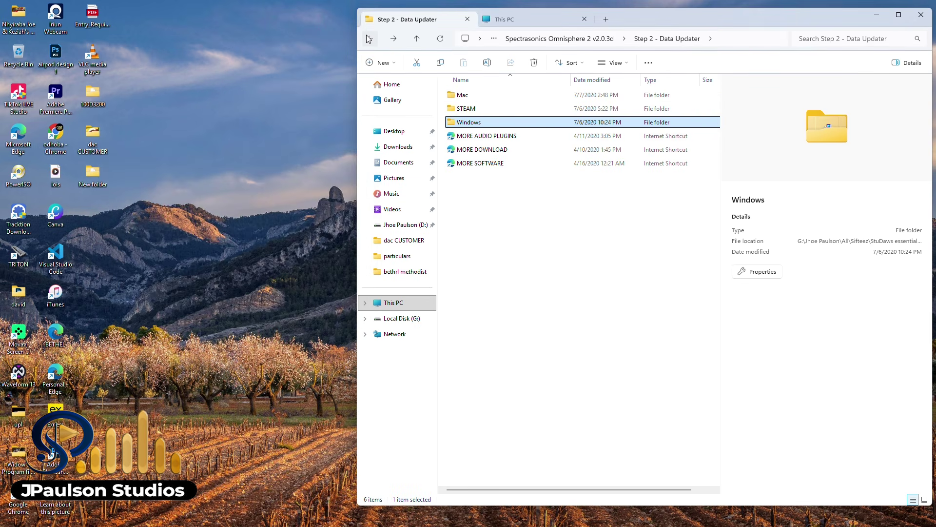
left_click(369, 39)
left_click(505, 139)
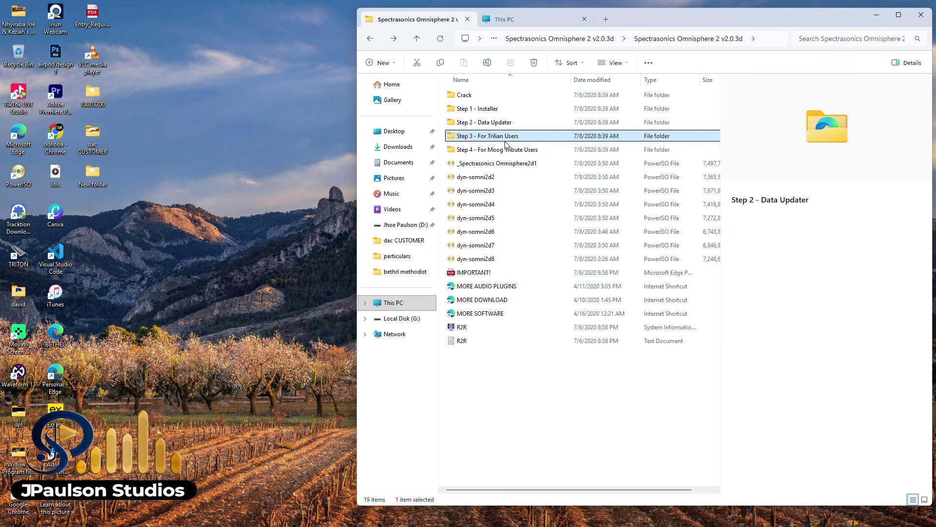
double_click(505, 141)
double_click(471, 123)
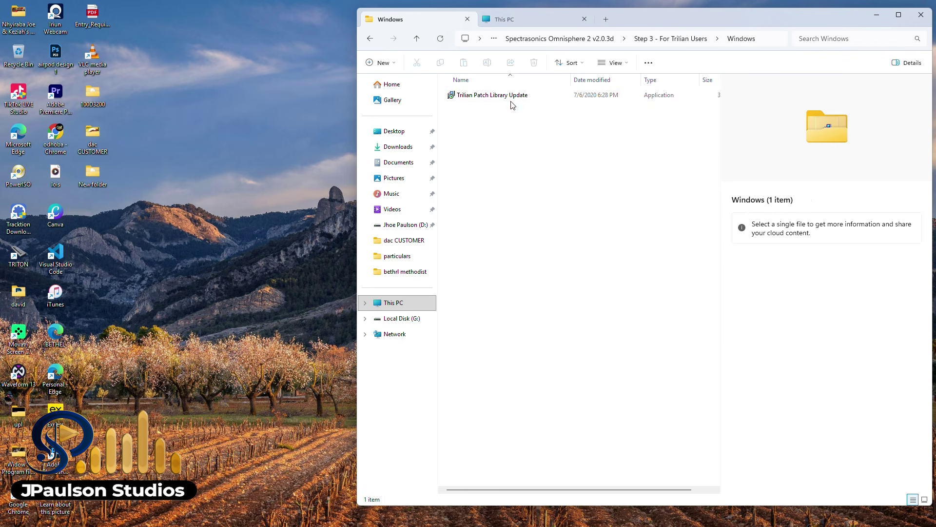
double_click(509, 95)
left_click(538, 346)
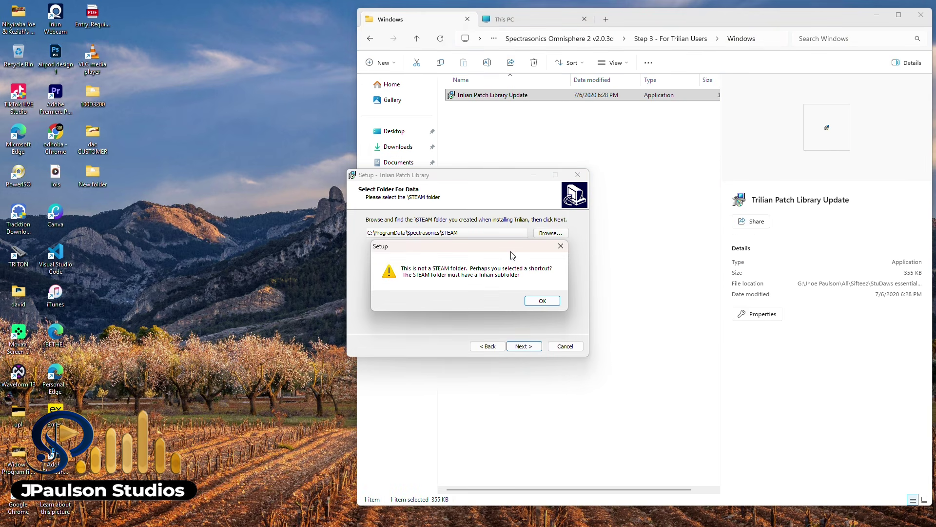
Step: Move the setup warning off the file list and copy the STEAM folder from Step 3 - For Trilian Users
left_click_drag(512, 255, 242, 262)
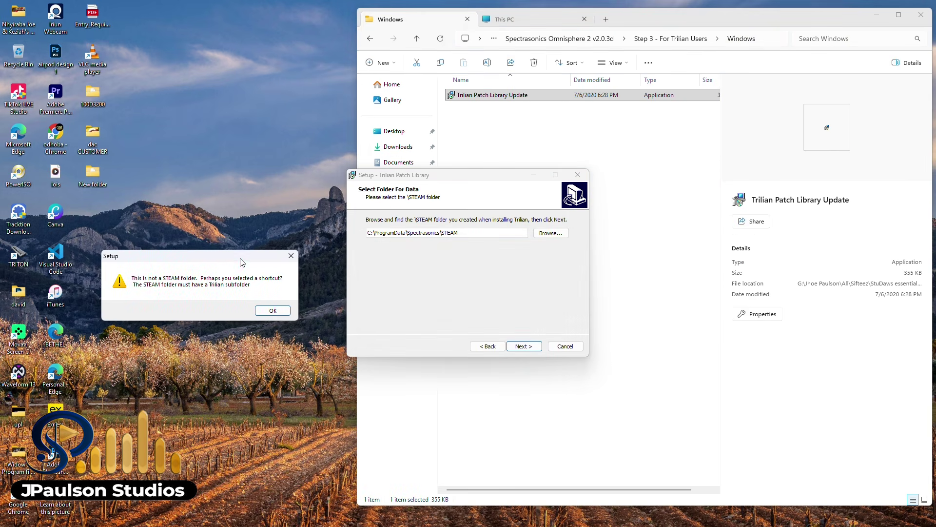
left_click(370, 39)
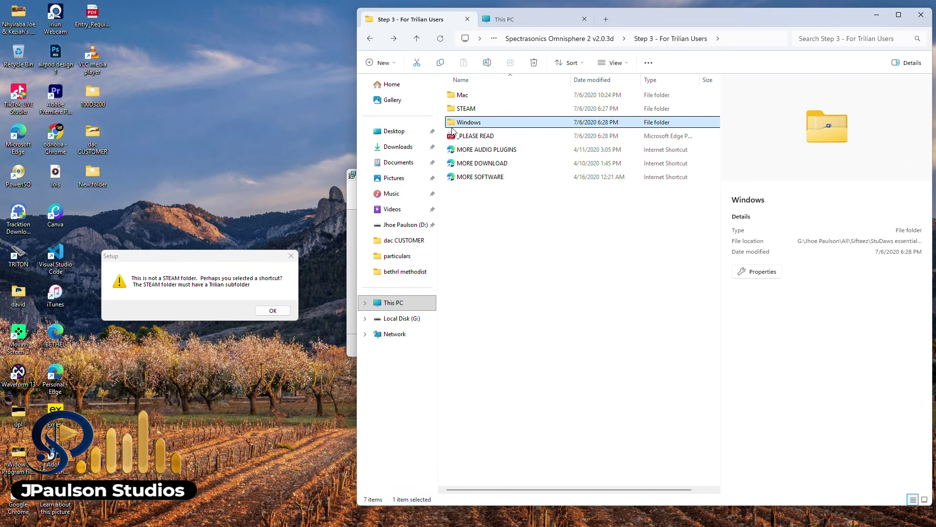
left_click(480, 110)
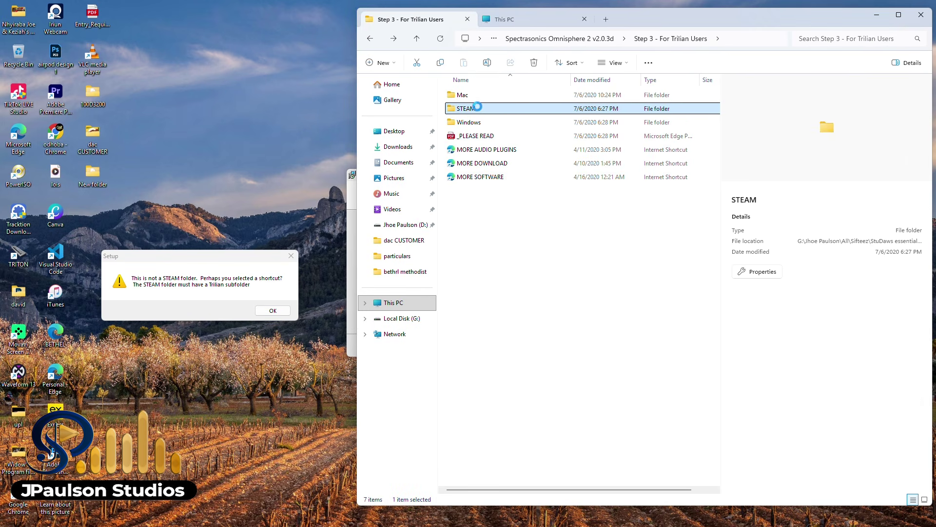
right_click(478, 107)
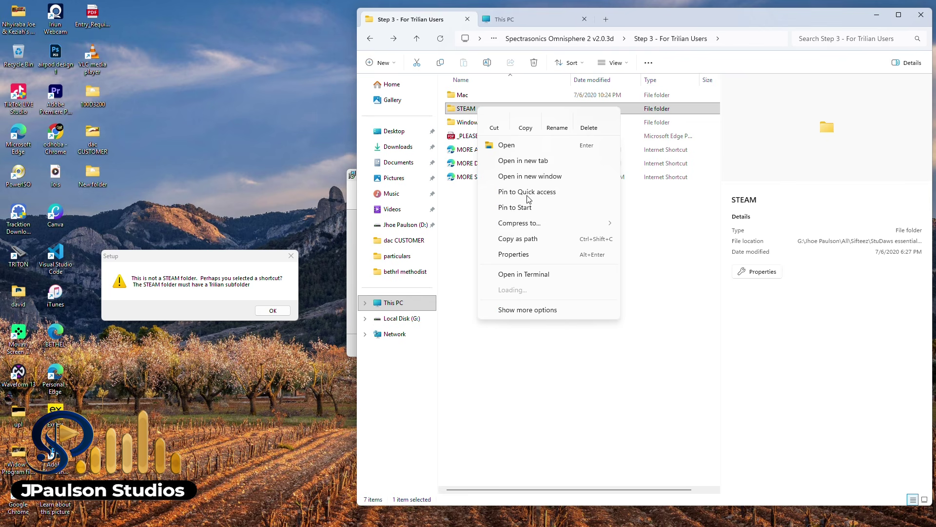
left_click(526, 121)
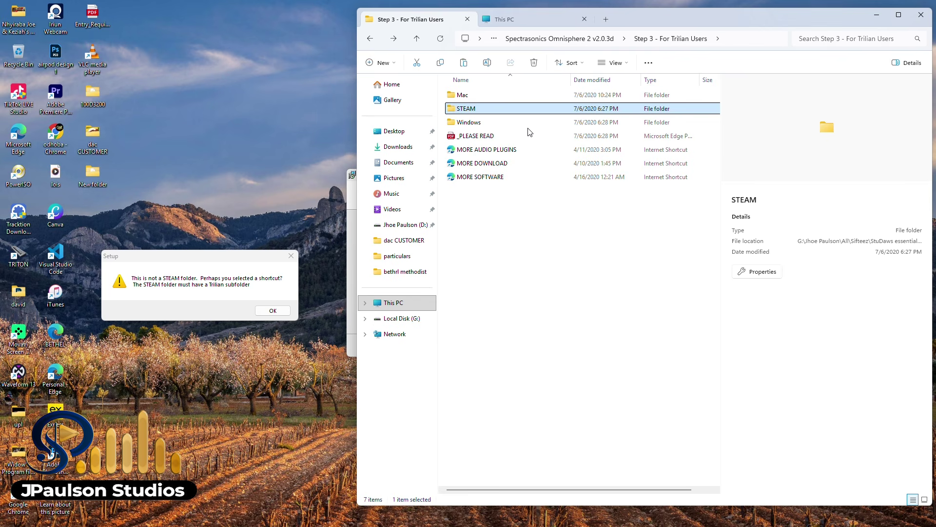
Step: Move the Trilian Patch Library setup window clear of the file window and try again to continue with its STEAM data folder
left_click(350, 246)
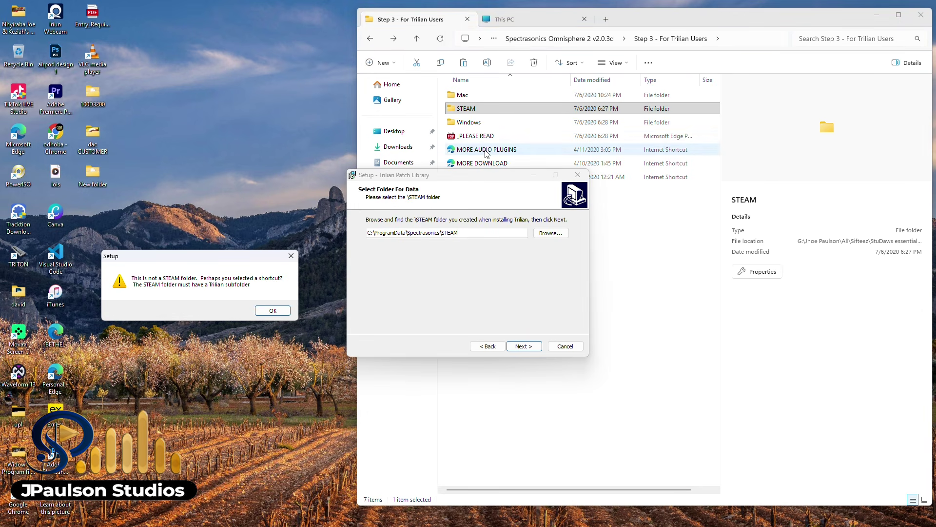
left_click_drag(738, 27, 742, 24)
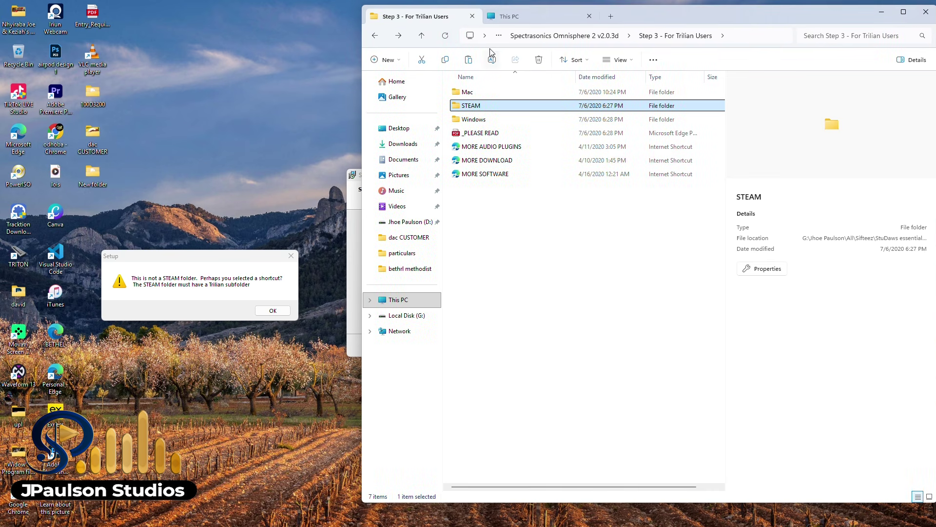
left_click(545, 18)
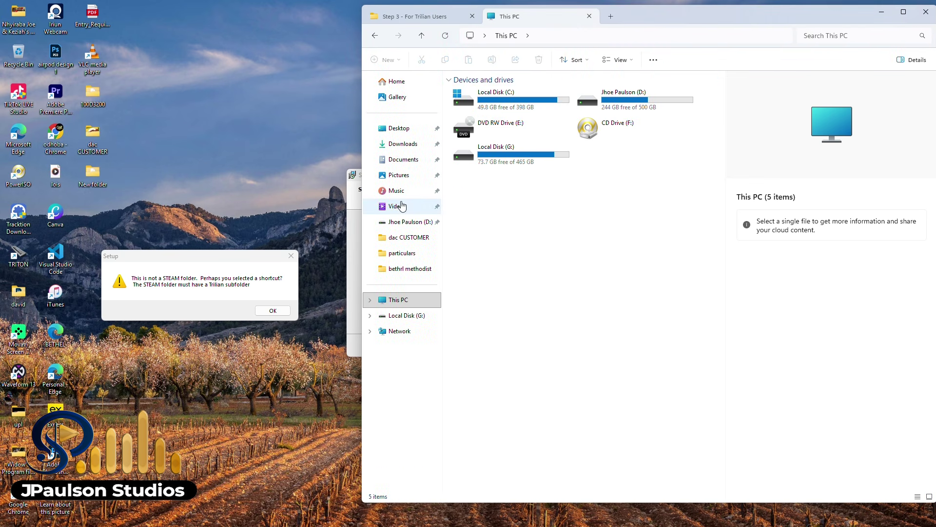
left_click(355, 224)
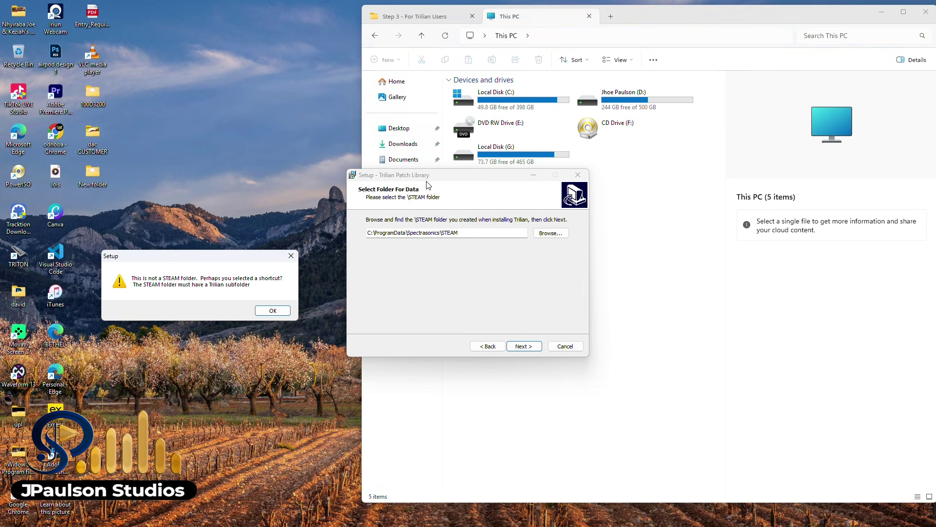
left_click(273, 310)
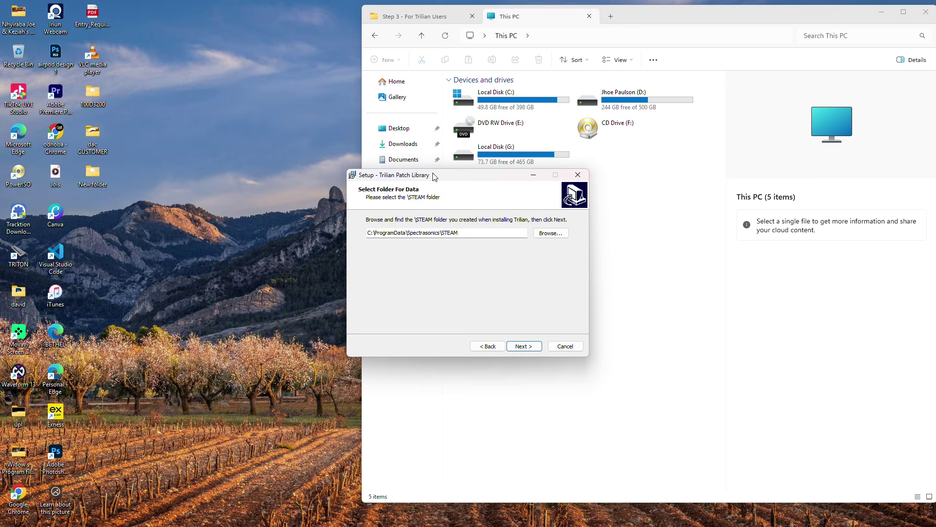
left_click_drag(432, 175, 106, 154)
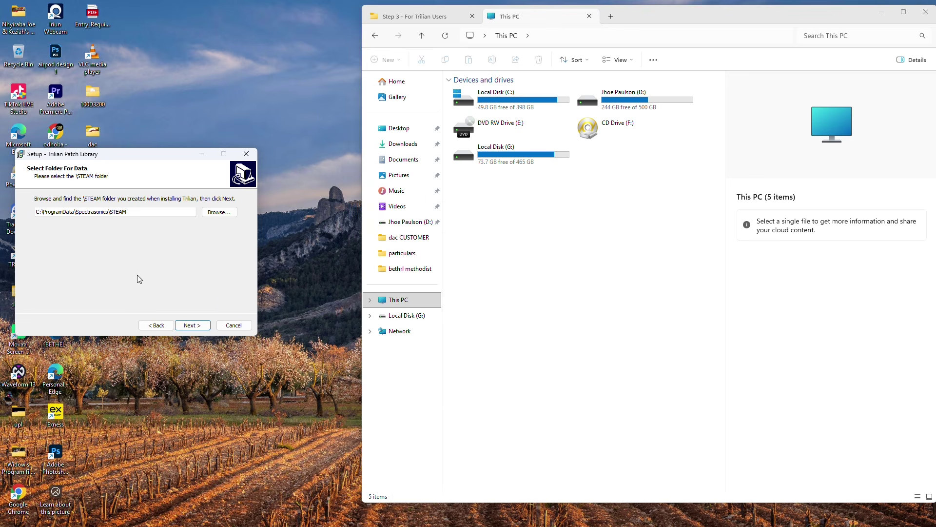
left_click(195, 326)
left_click_drag(486, 246, 195, 254)
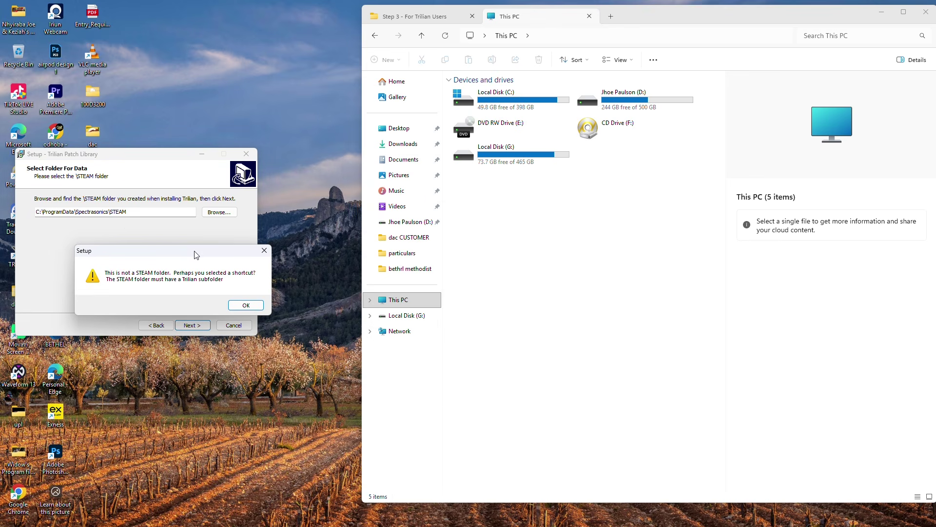
Step: Open Local Disk (C:) and turn on the display of hidden items
left_click(537, 144)
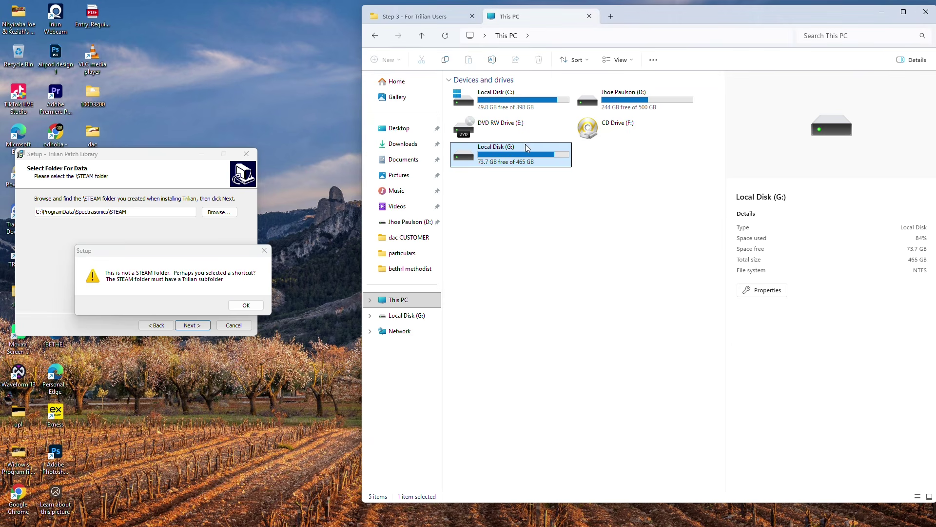
left_click(548, 97)
double_click(548, 95)
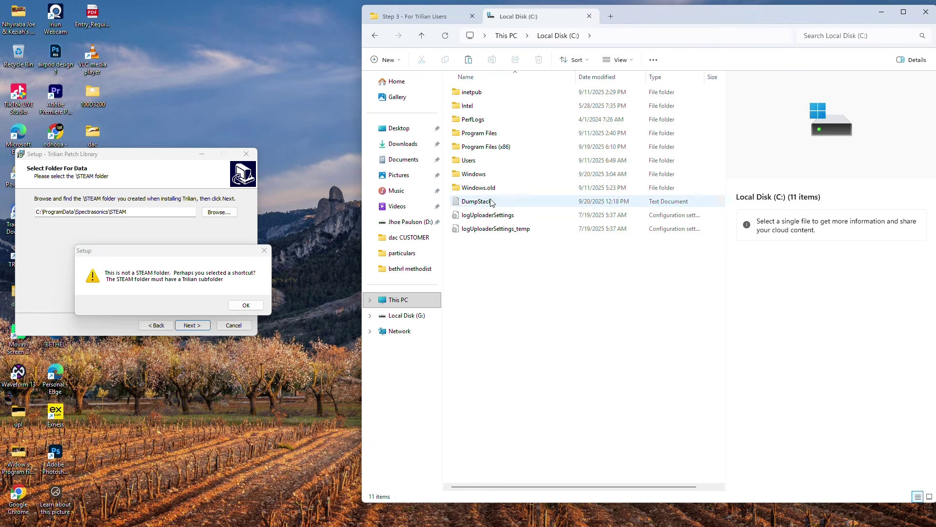
left_click(495, 136)
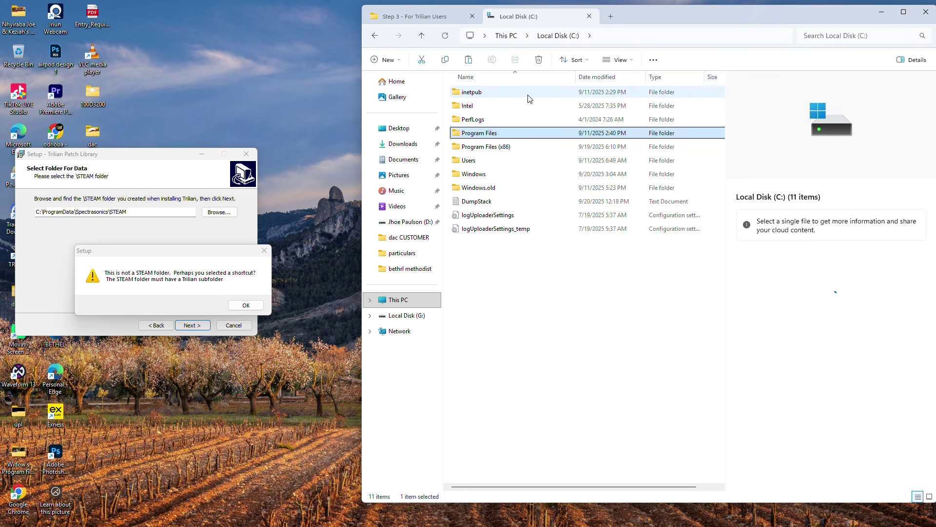
left_click(629, 65)
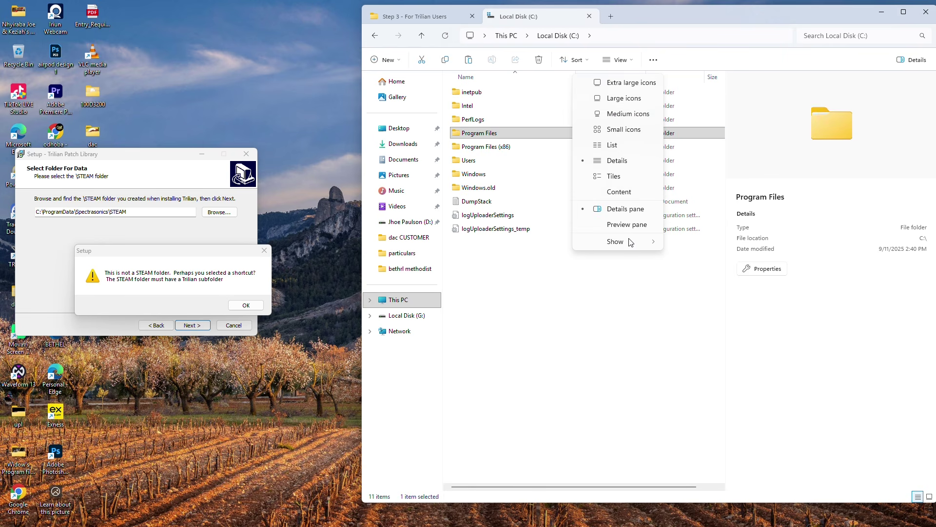
mouse_move(628, 242)
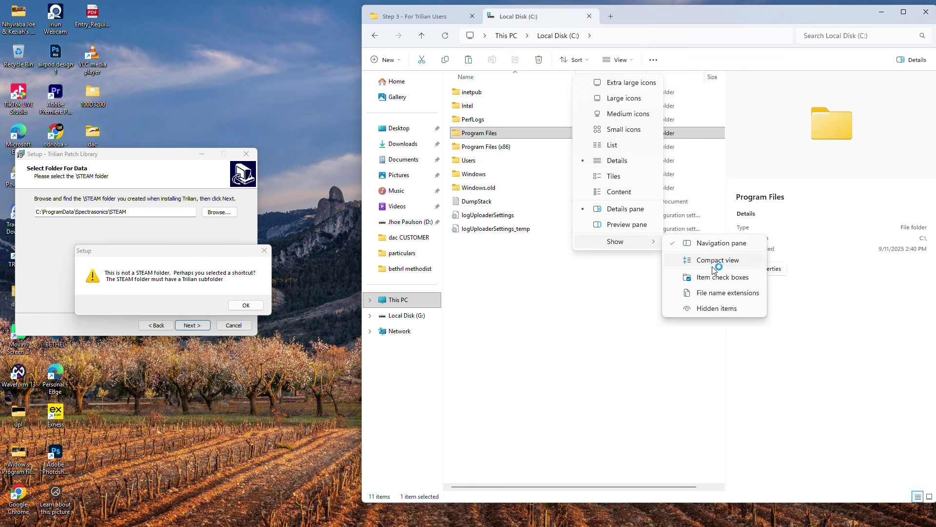
left_click(711, 309)
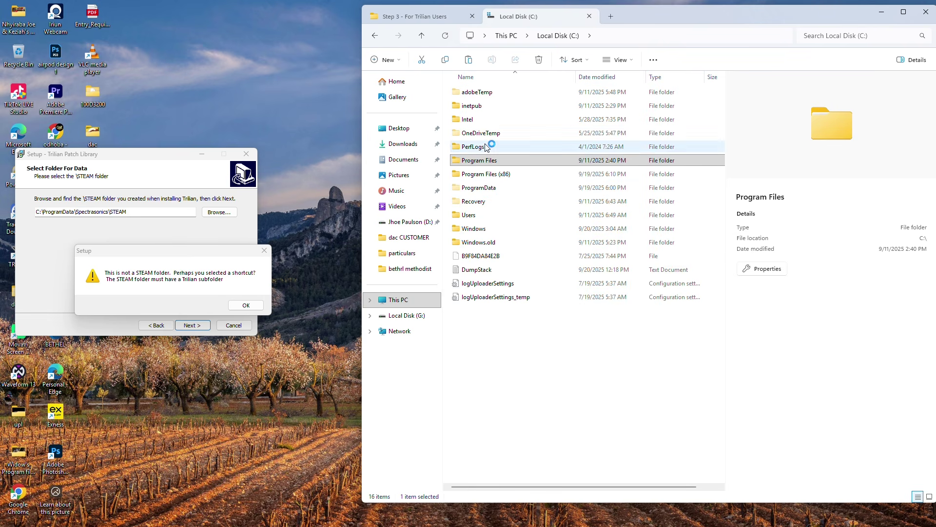
Step: Open the Spectrasonics folder inside ProgramData on Local Disk (C:)
left_click(516, 188)
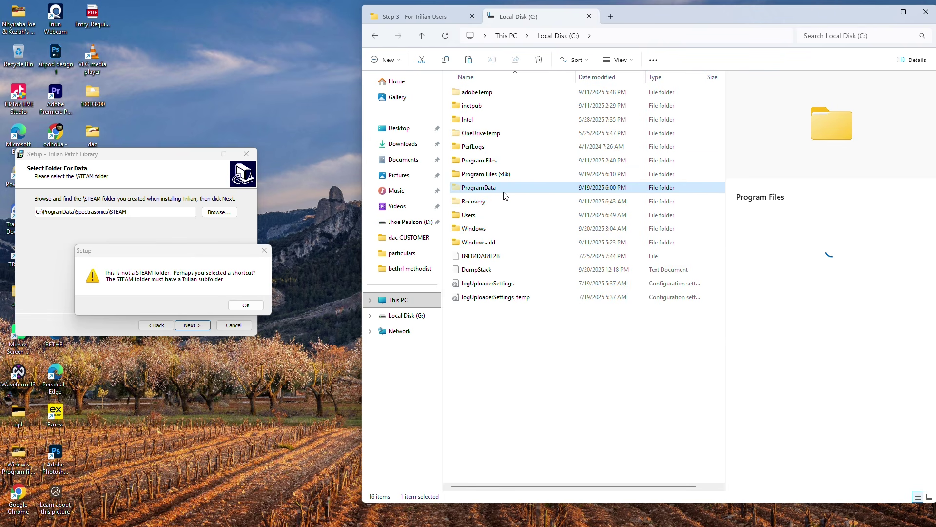
double_click(504, 188)
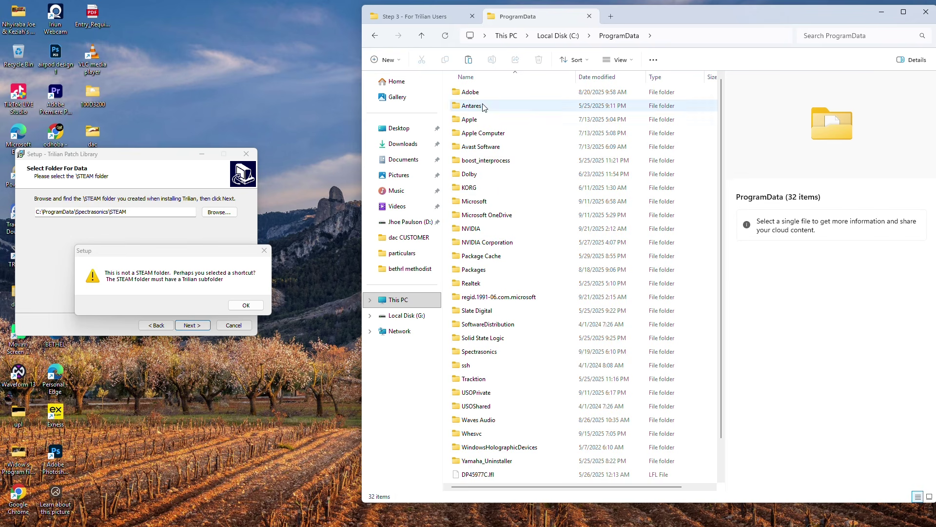
left_click(470, 282)
left_click(477, 311)
left_click(483, 325)
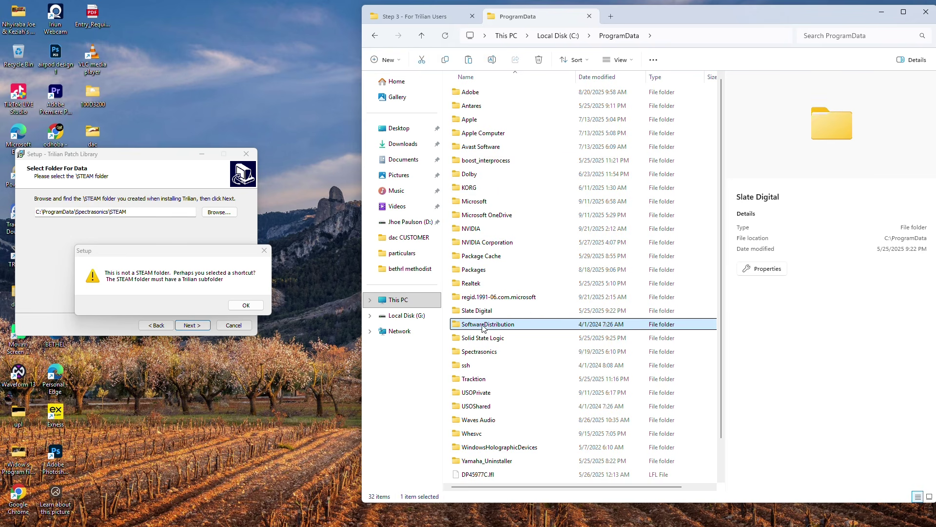
left_click(486, 338)
left_click(491, 351)
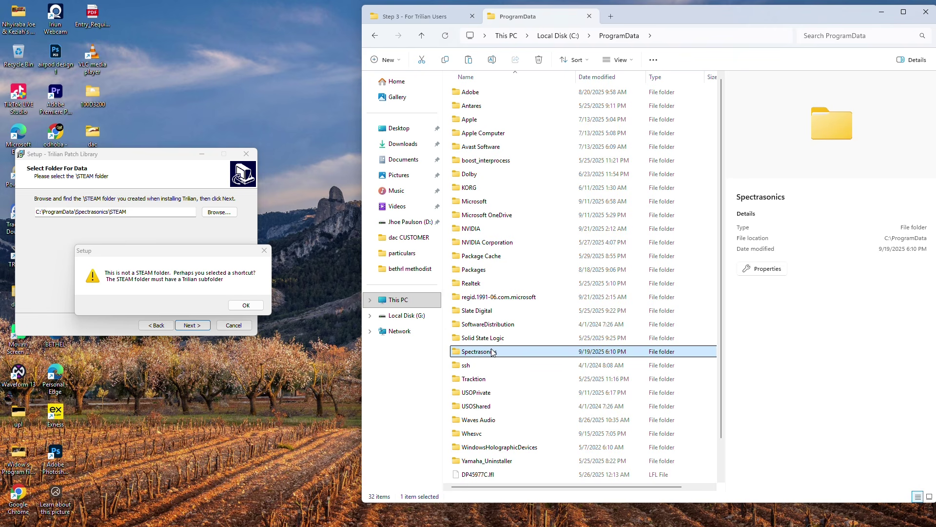
right_click(490, 351)
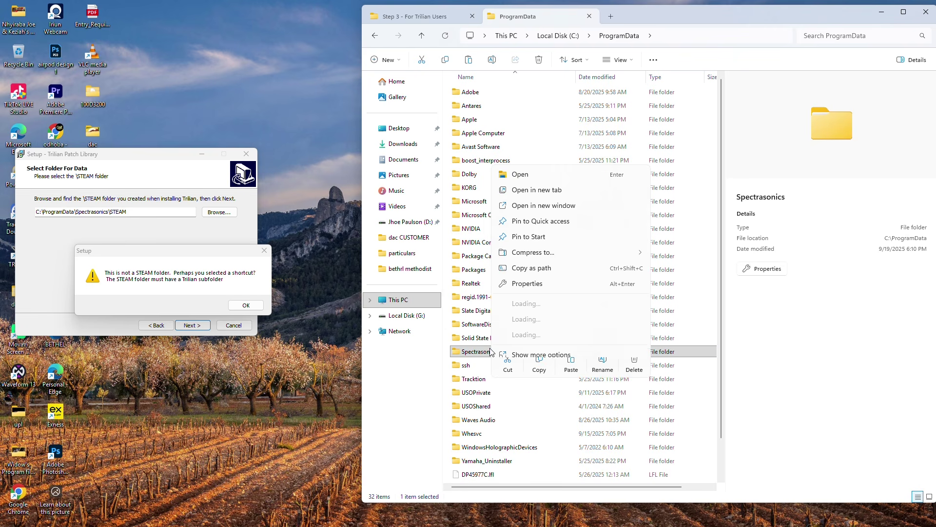
left_click(529, 171)
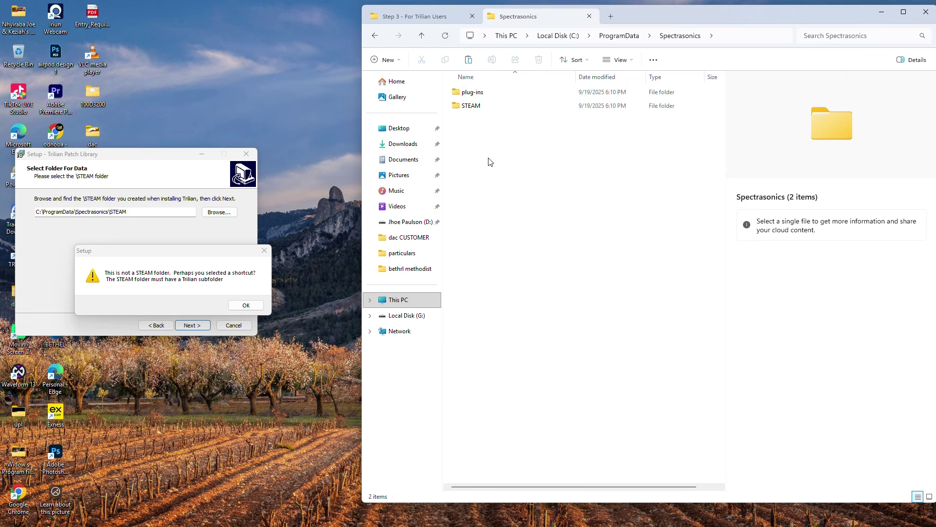
Step: Paste the copied STEAM folder into C:\ProgramData\Spectrasonics
right_click(493, 165)
left_click(505, 172)
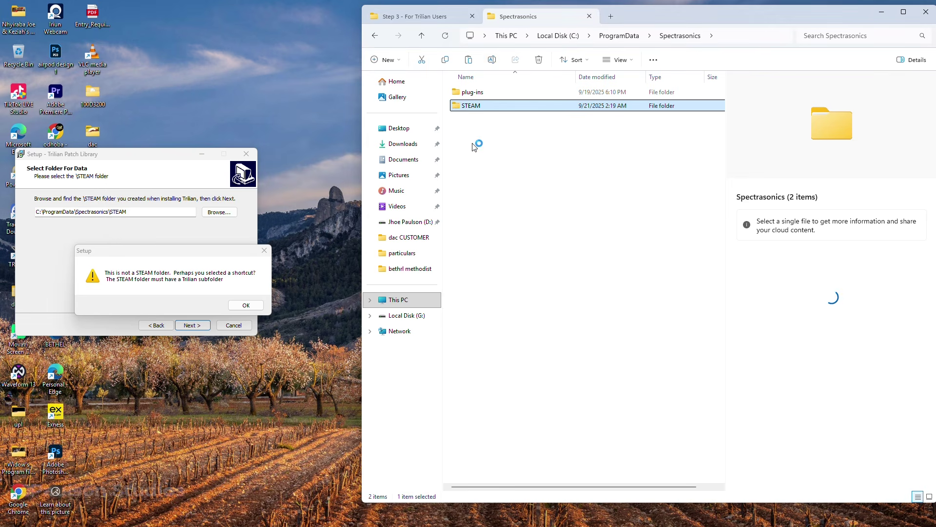
right_click(491, 142)
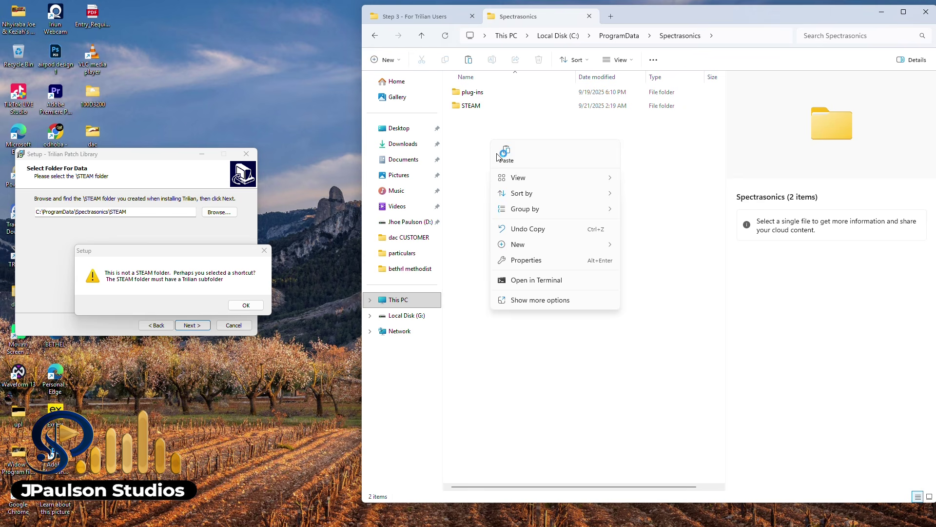
left_click(537, 308)
left_click(519, 182)
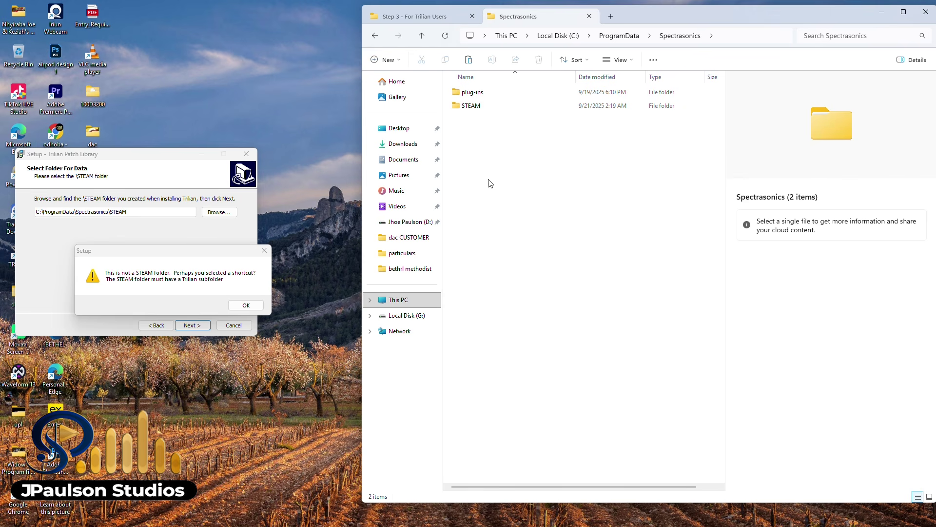
Step: Dismiss the setup warning and start installing Trilian Patch Library into C:\ProgramData\Spectrasonics\STEAM
left_click(189, 271)
left_click(247, 305)
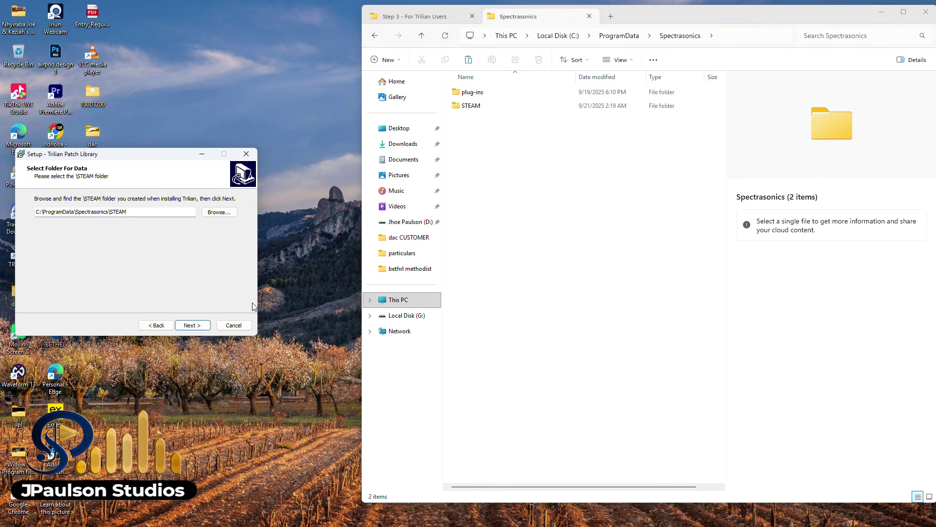
left_click(208, 325)
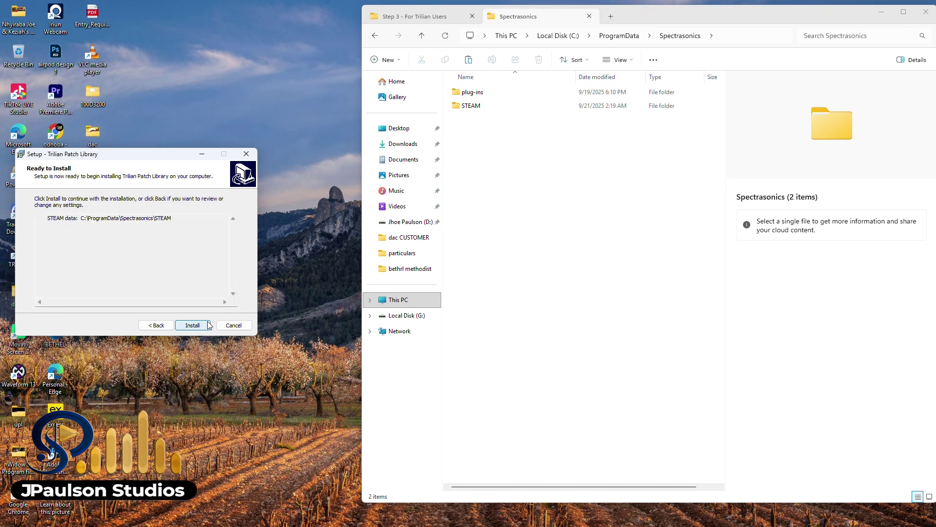
left_click(209, 325)
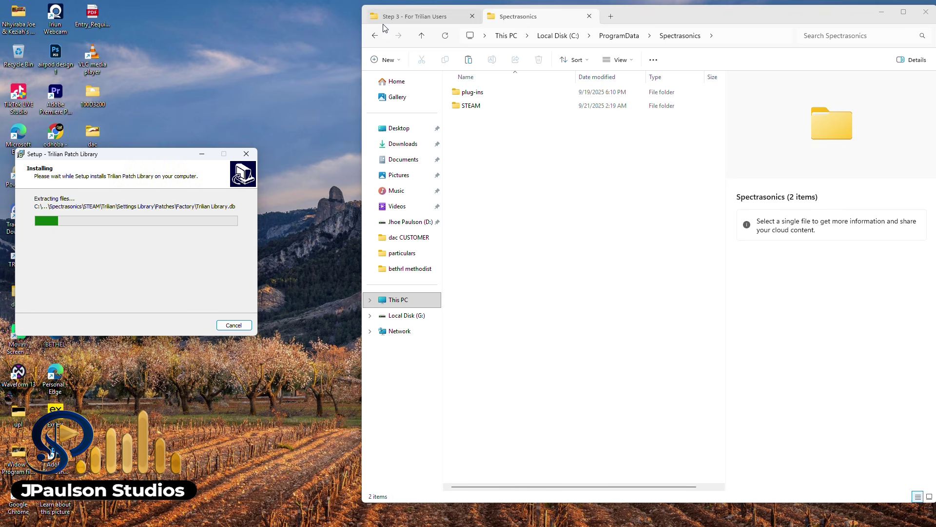
Step: Close the tab used for ProgramData and return to the main Spectrasonics Omnisphere 2 v2.0.3d folder that holds the step folders
left_click(373, 36)
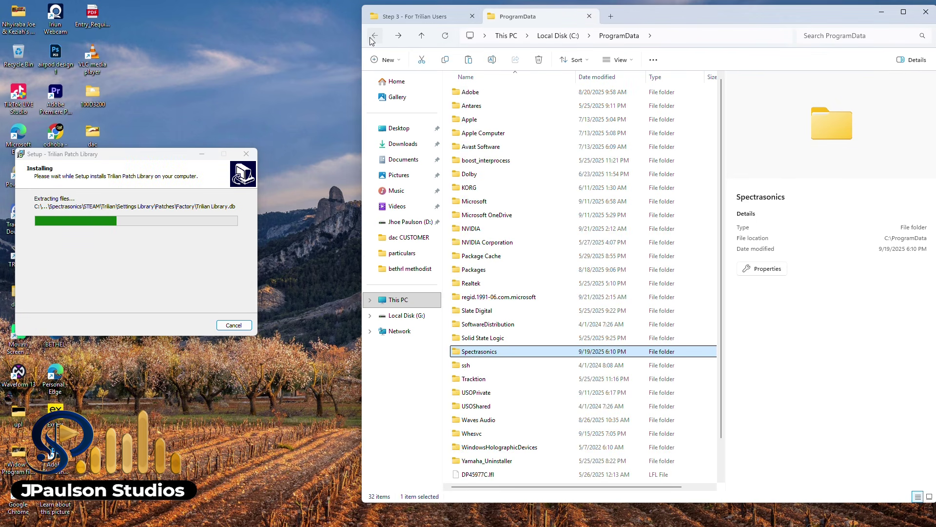
left_click(373, 36)
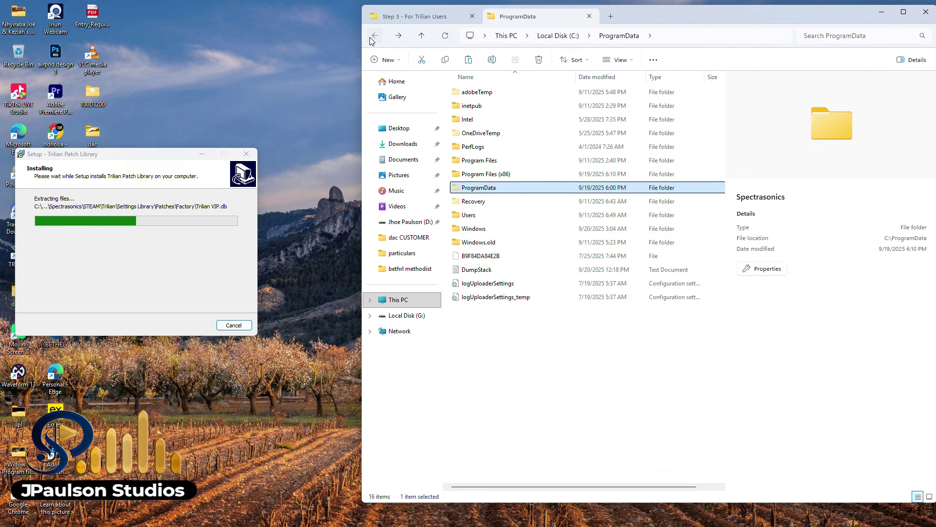
left_click(589, 16)
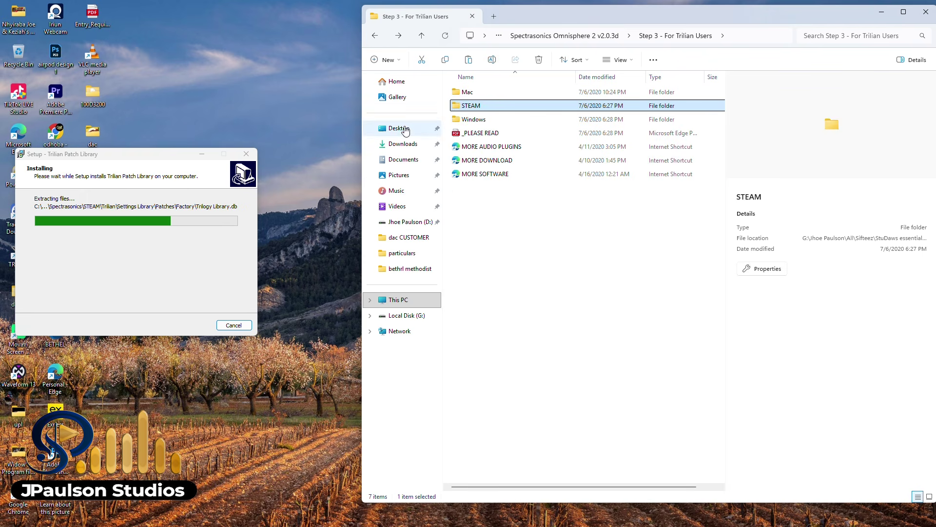
left_click(188, 165)
left_click_drag(198, 154, 324, 151)
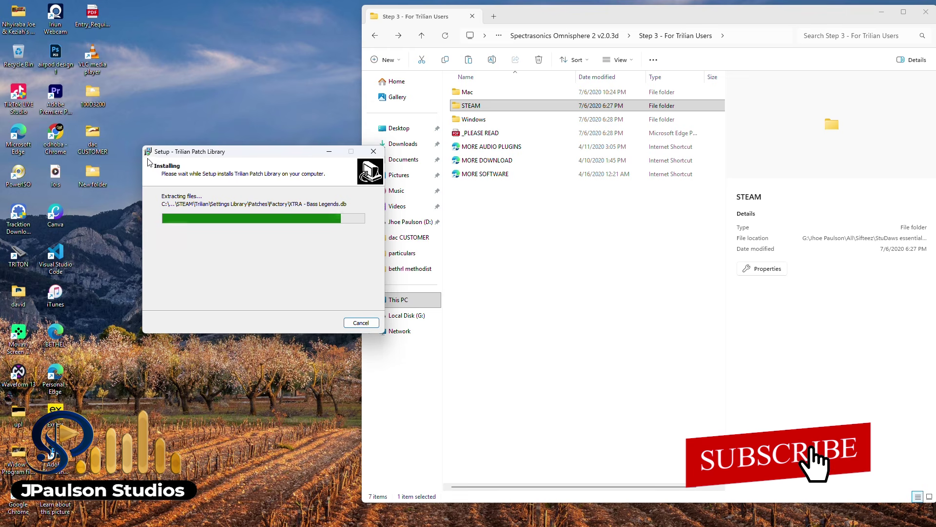
left_click(375, 37)
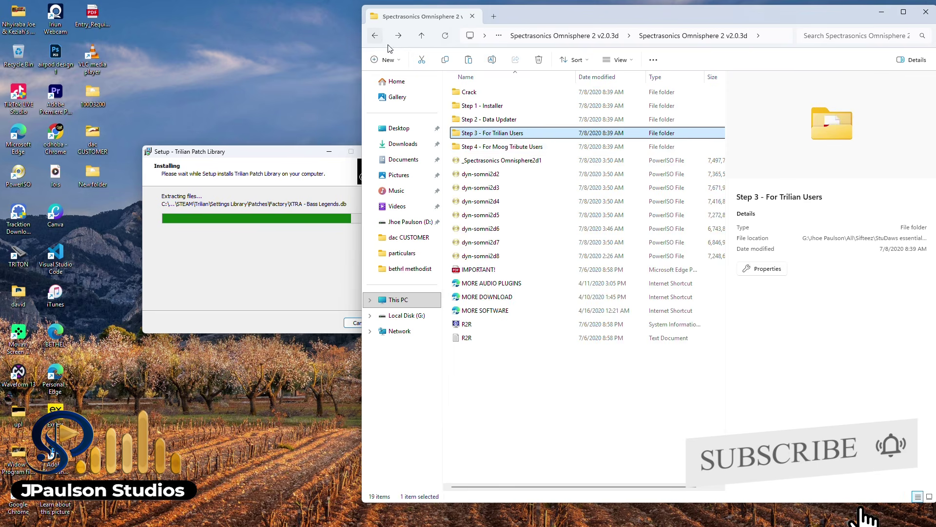
Step: Finish the Trilian Patch Library setup and close its wizard
left_click(507, 146)
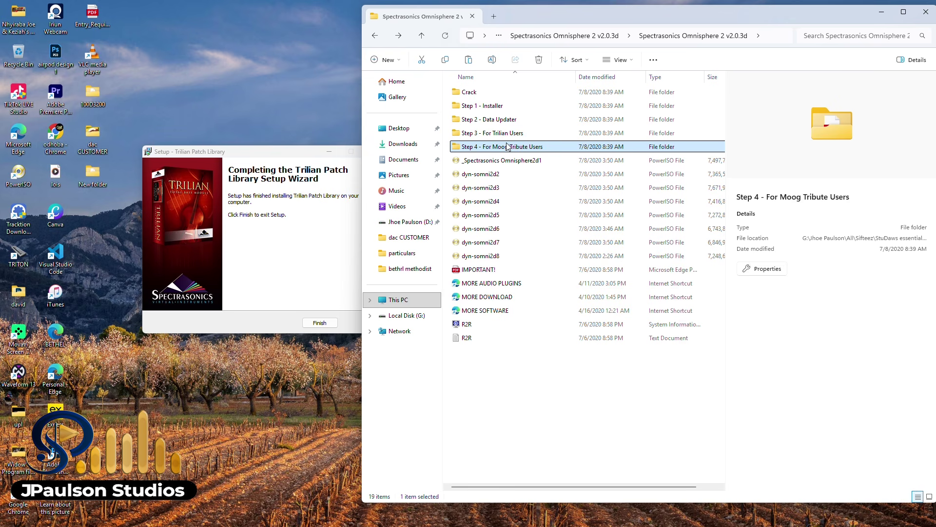
left_click(313, 168)
left_click(320, 322)
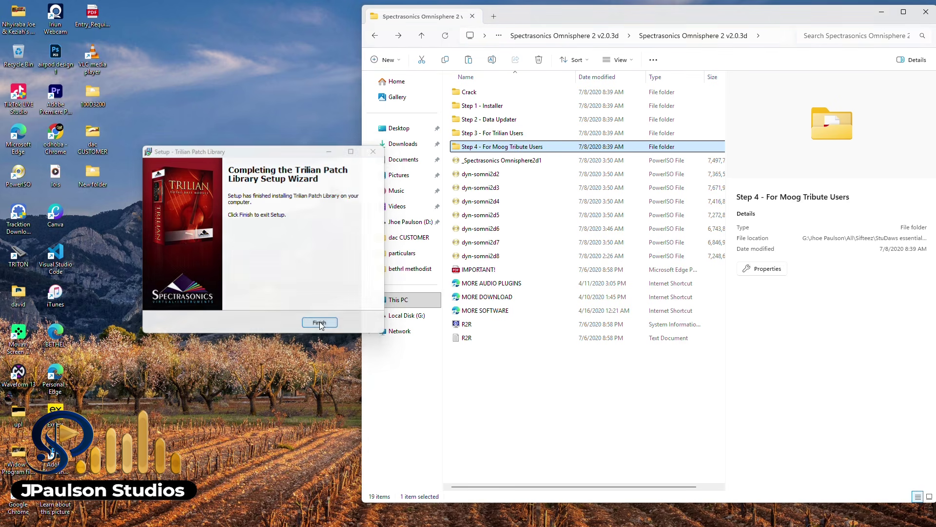
Step: Launch Bob Moog Tribute Patch Library Update from the Windows folder of Step 4 - For Moog Tribute Users
double_click(535, 148)
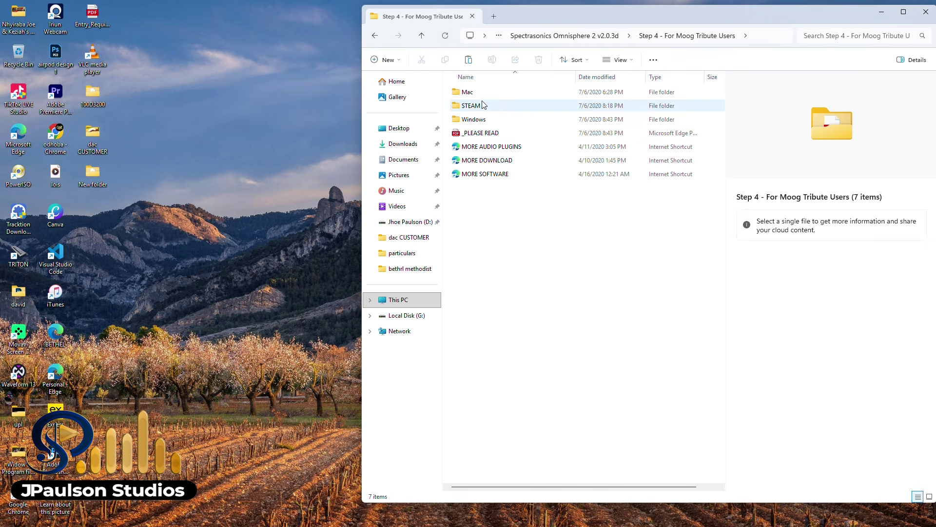
double_click(471, 119)
left_click(513, 95)
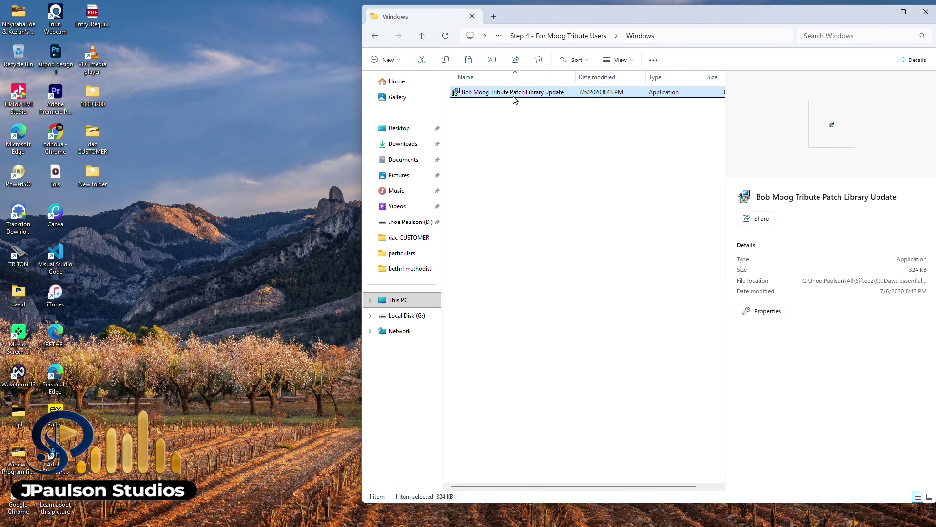
right_click(513, 96)
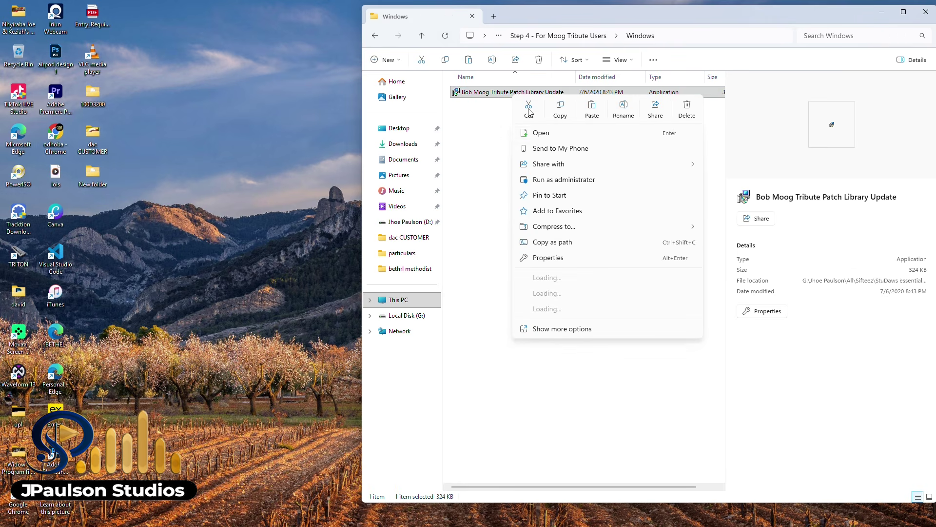
left_click(533, 136)
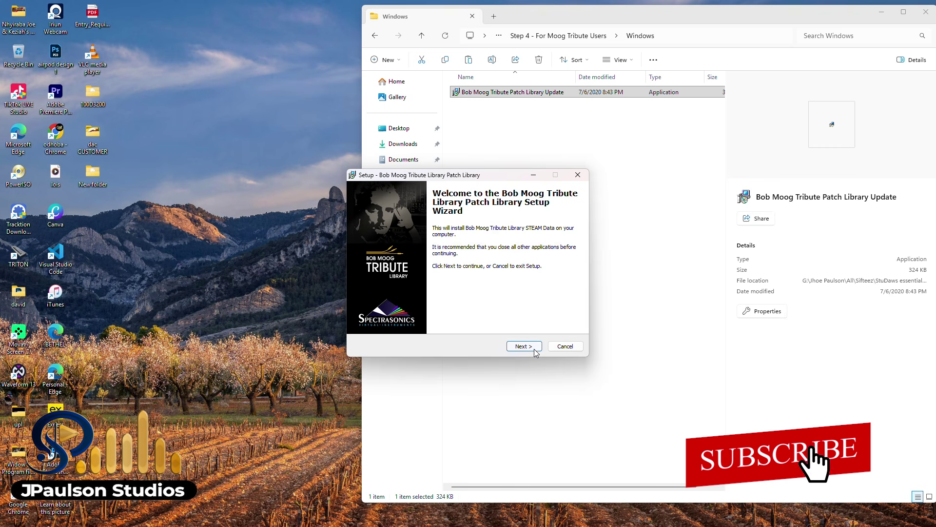
Step: Accept the licence, install the Bob Moog Tribute Library patch library, and leave its Windows folder when setup finishes
left_click(524, 346)
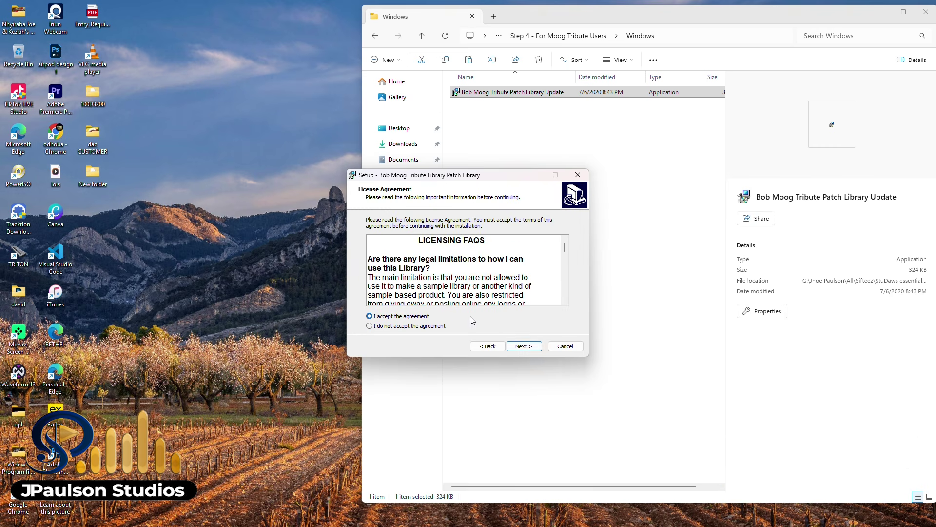
left_click(523, 346)
left_click(523, 345)
left_click(524, 346)
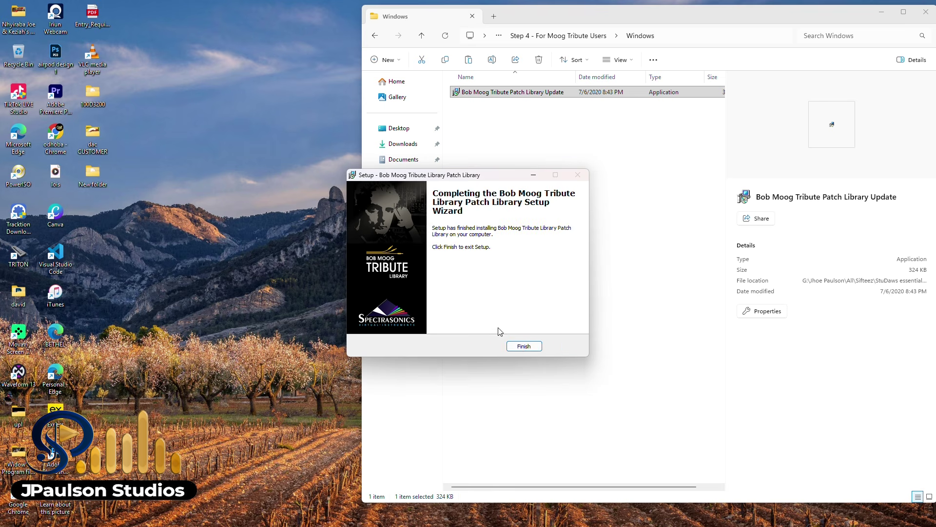
left_click(524, 345)
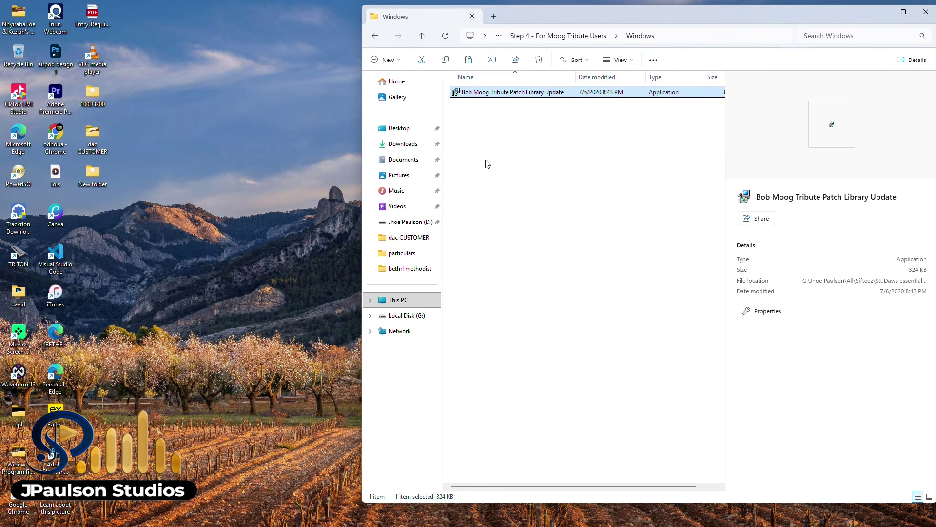
left_click(371, 37)
left_click(371, 37)
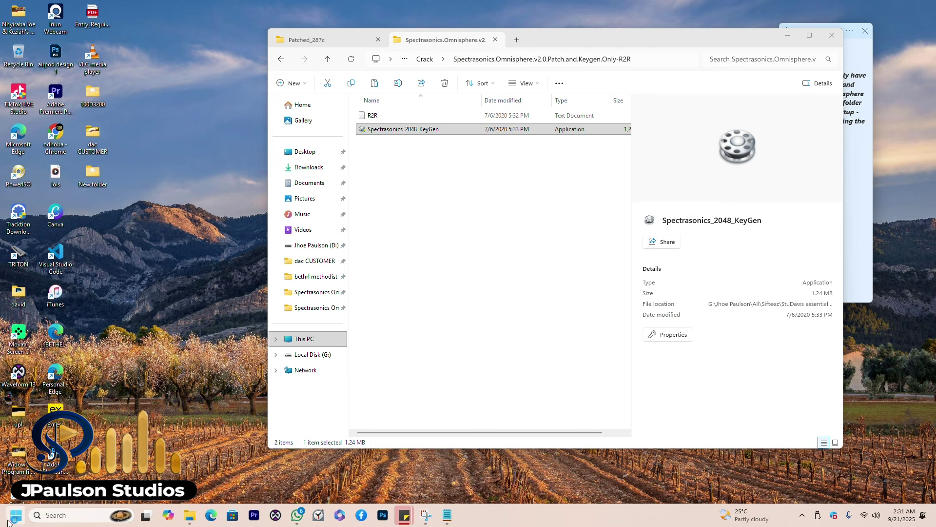
Step: Search Windows for "omnis" to check for an installed Omnisphere application, and close the search
left_click(15, 515)
type("omnis")
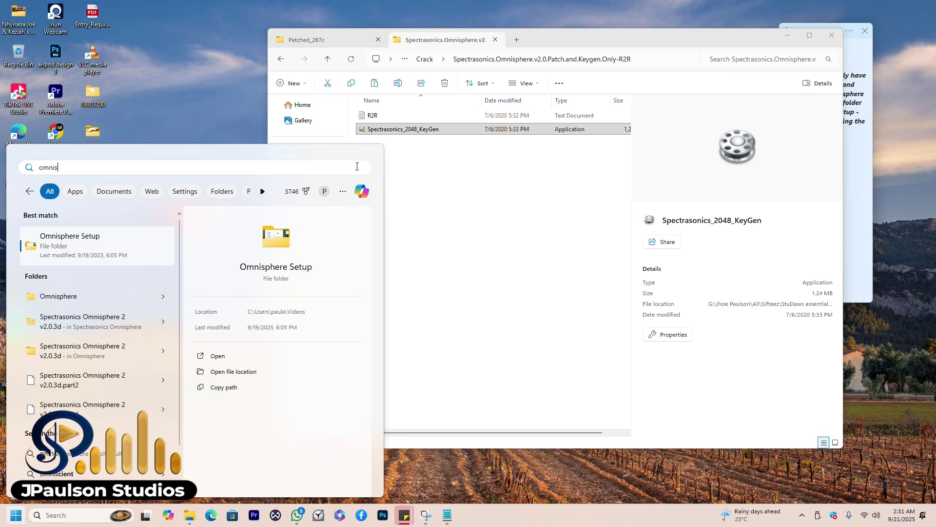
left_click(434, 158)
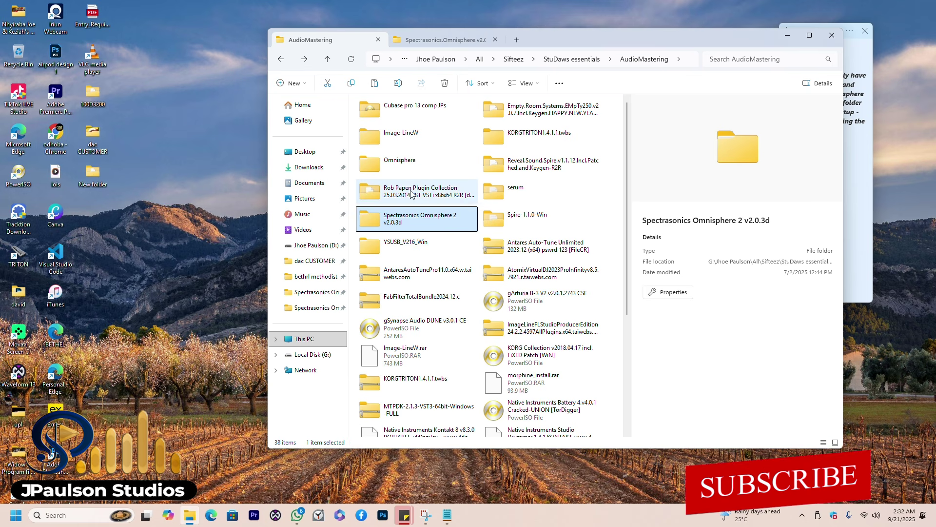
Step: Open Spectrasonics Omnisphere v2.8.7c inside the SpectrasonicsOmnispherev2.8.7 folder of AudioMastering's Omnisphere folder
left_click(401, 132)
double_click(400, 161)
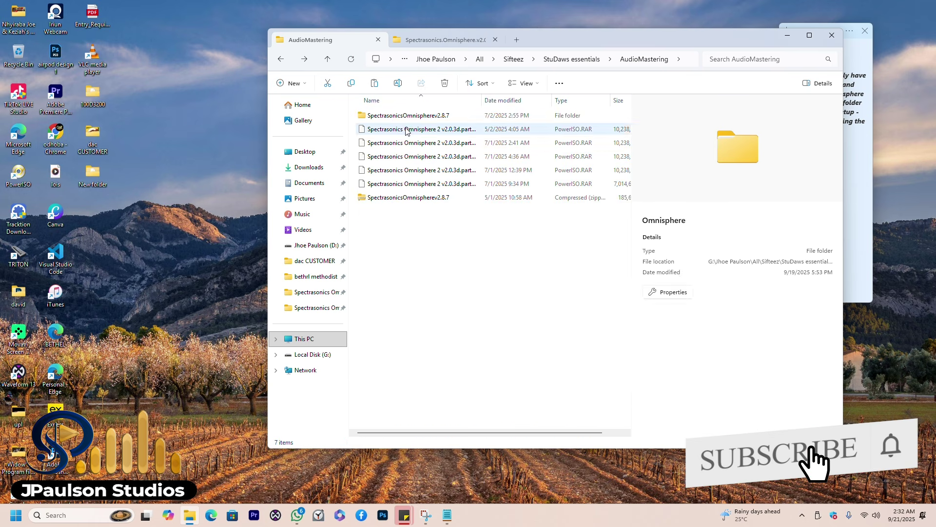
left_click(404, 115)
left_click(404, 115)
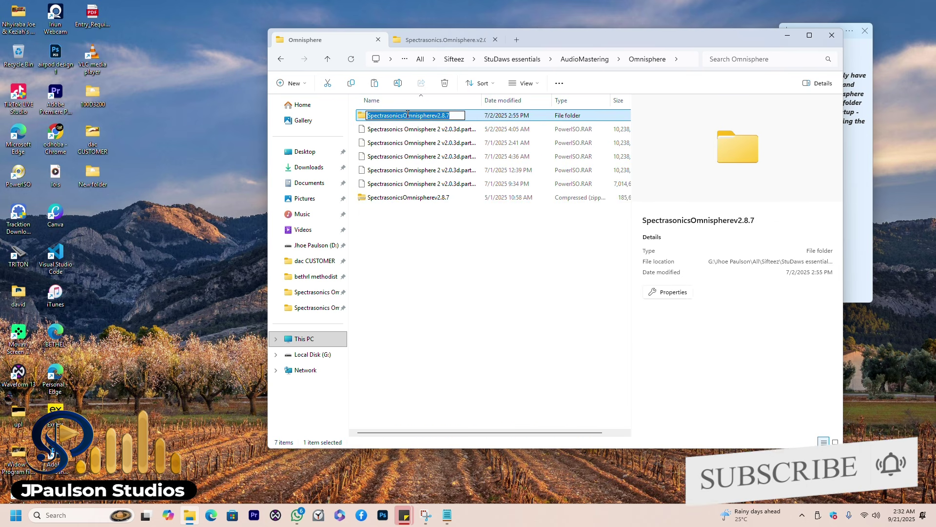
left_click(479, 118)
double_click(479, 118)
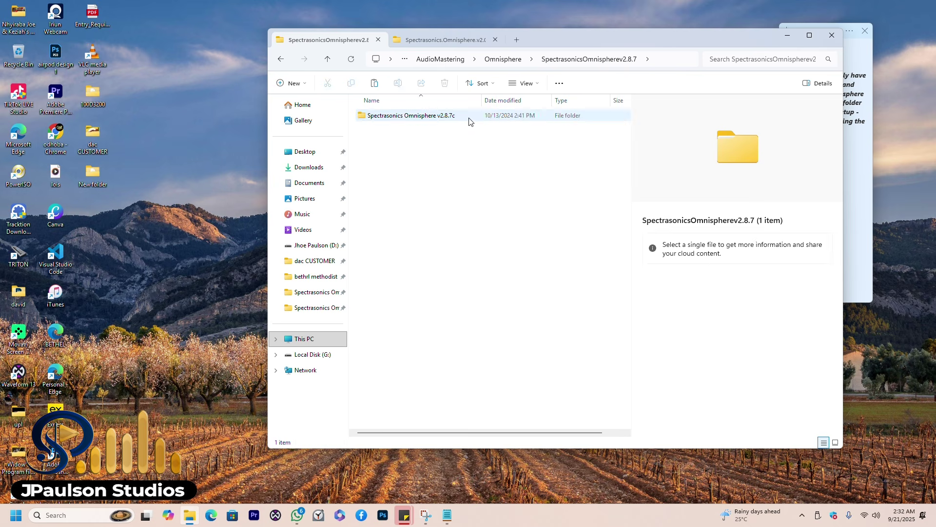
double_click(456, 117)
Step: Run Omnisphere Software Update, accept the licence, and install it with C:\Program Files\Steinberg\vstplugins as the 64-bit VST2 folder
left_click(409, 144)
right_click(409, 145)
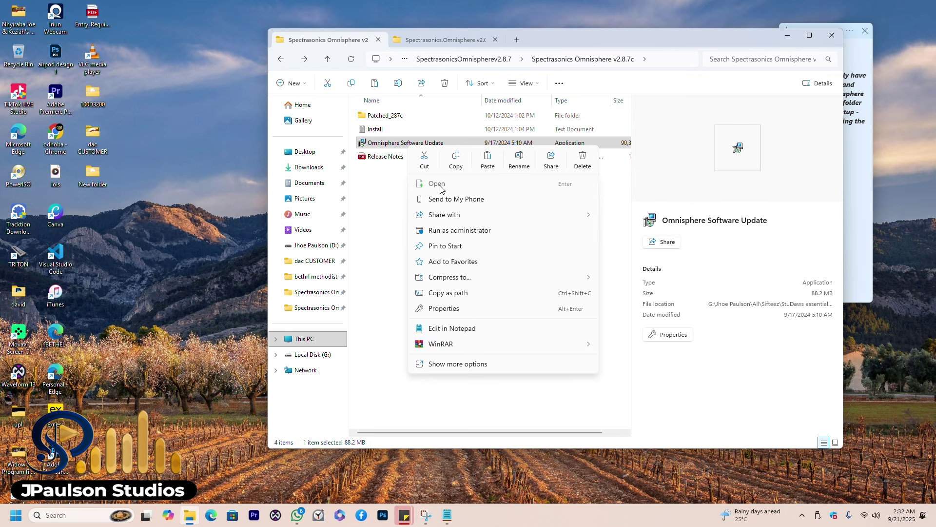
left_click(440, 185)
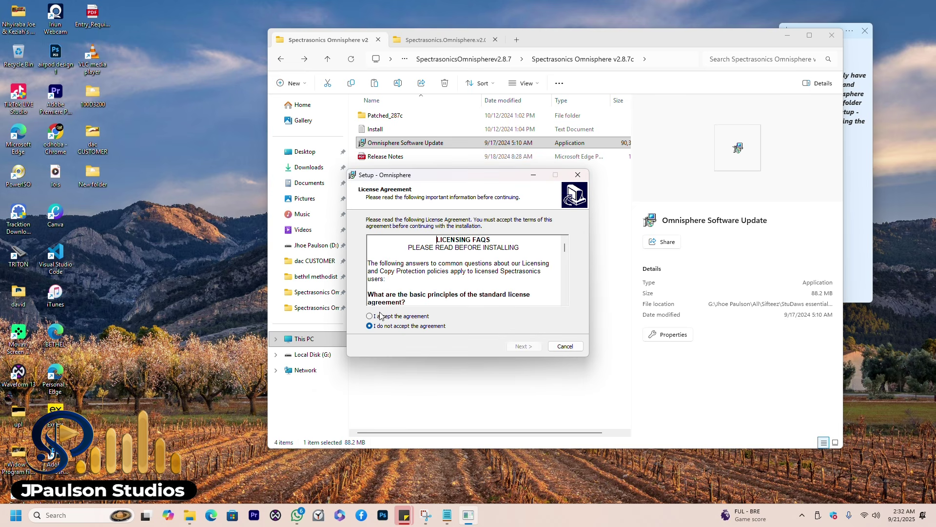
left_click(524, 346)
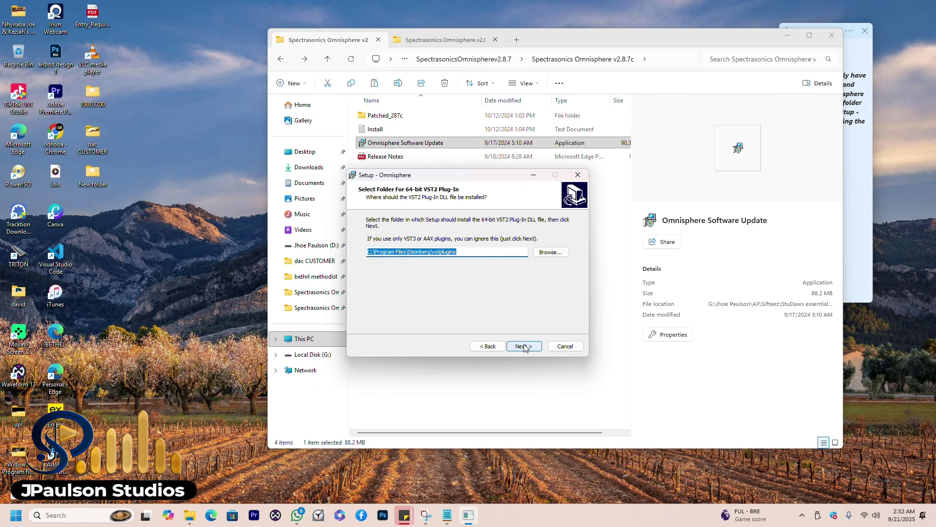
left_click(524, 347)
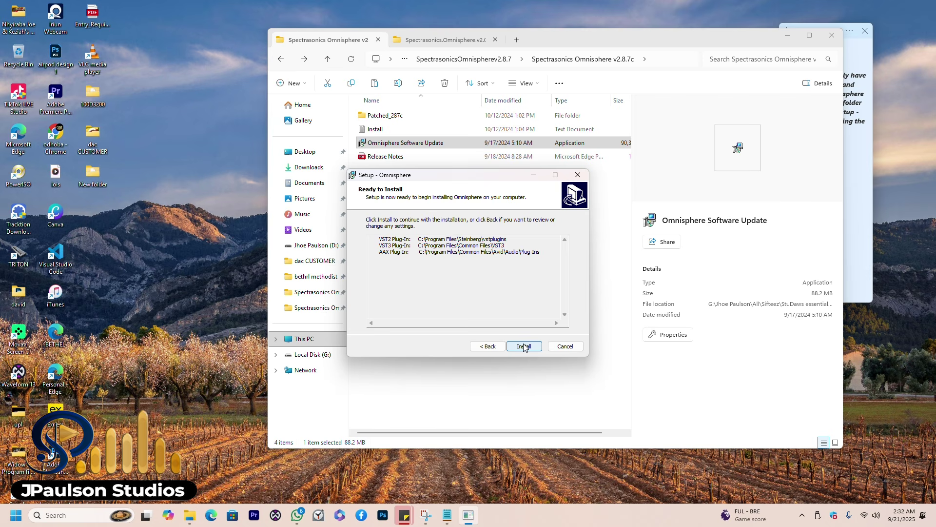
left_click(524, 346)
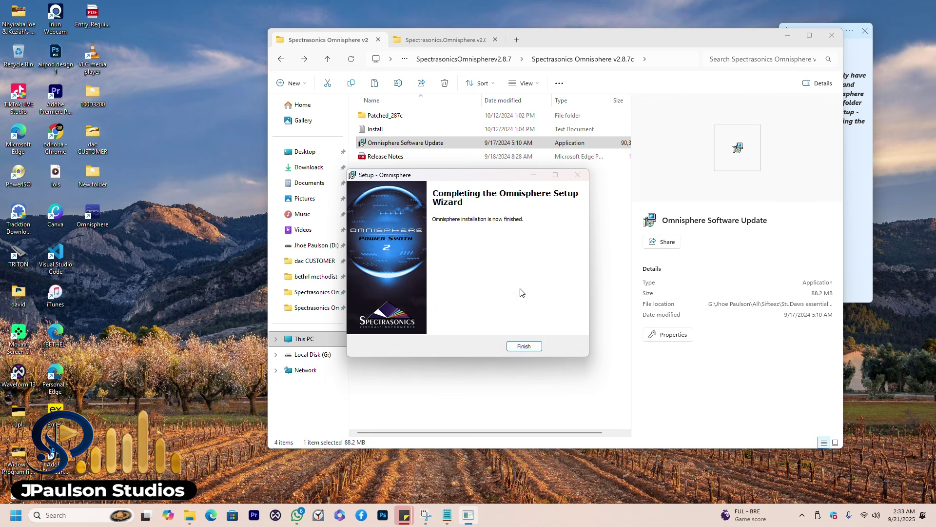
left_click(523, 347)
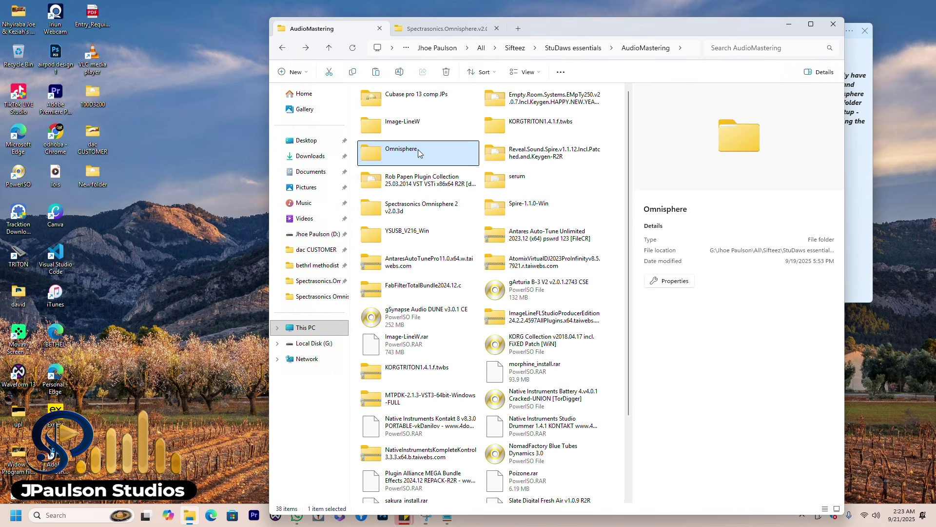
Step: Reopen the Spectrasonics Omnisphere v2.8.7c folder from the Omnisphere folder in AudioMastering
double_click(417, 149)
left_click(416, 105)
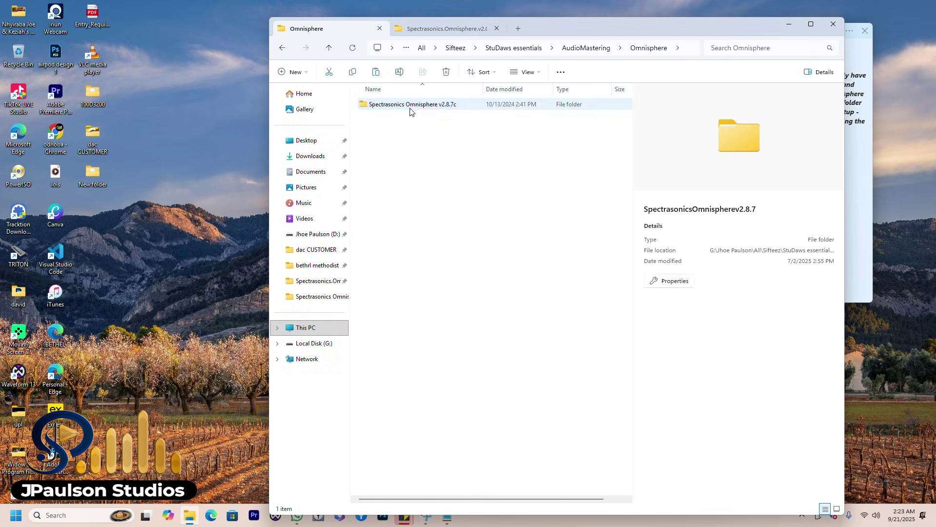
double_click(411, 105)
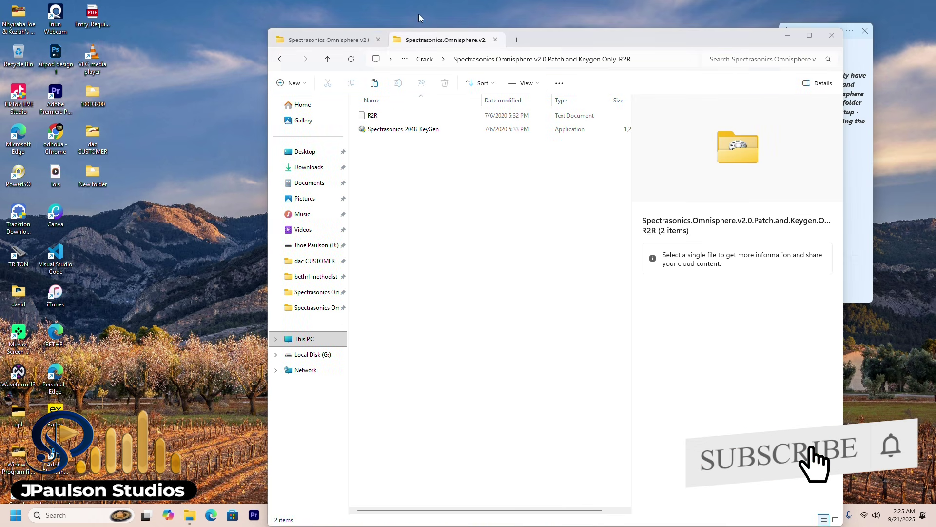
Step: Open the ProgramData folder on Local Disk (C:) in a new File Explorer tab
left_click(516, 40)
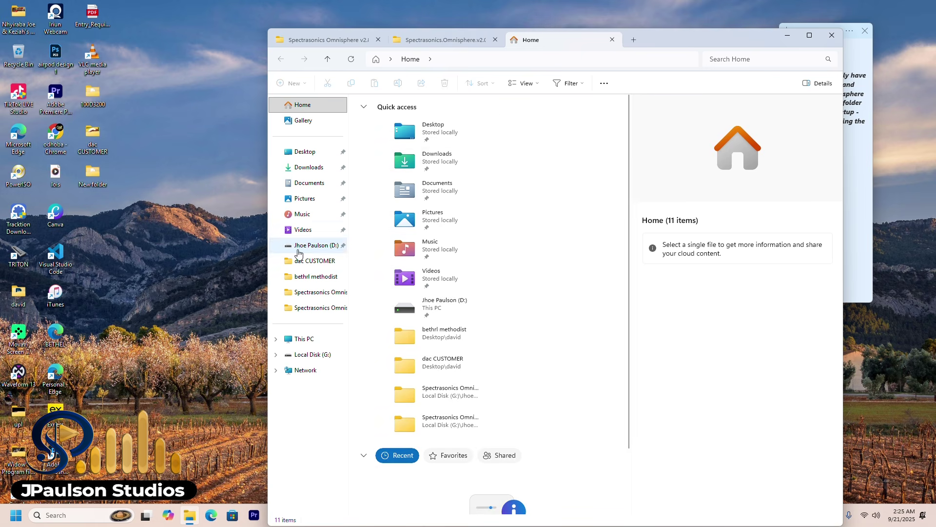
left_click(316, 343)
left_click(424, 181)
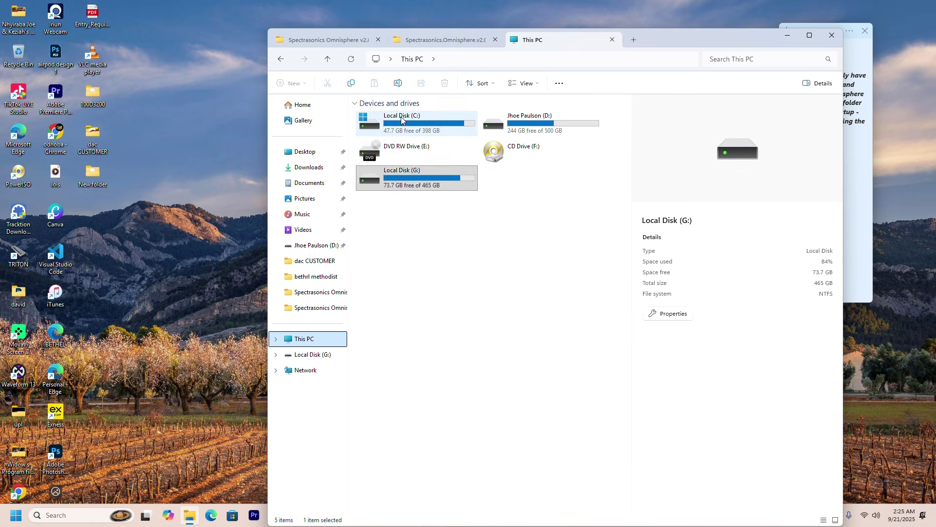
double_click(402, 121)
left_click(387, 211)
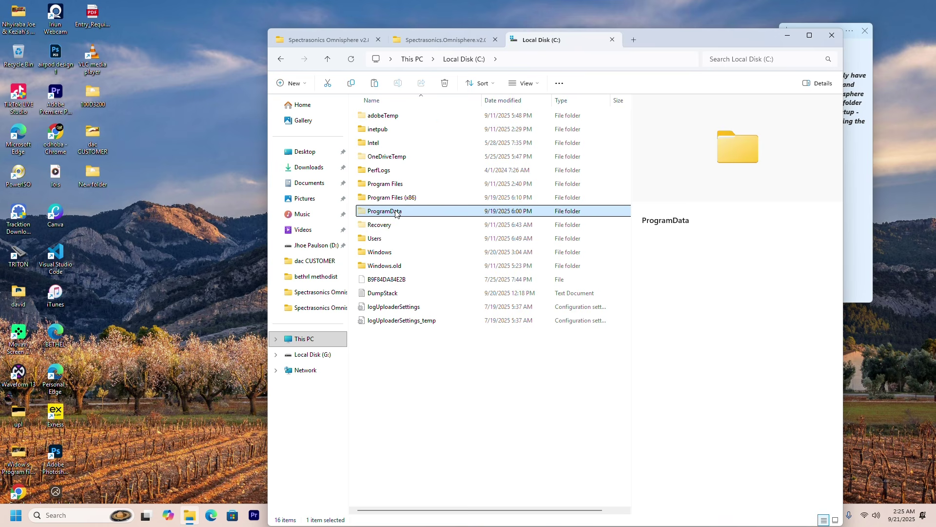
right_click(395, 213)
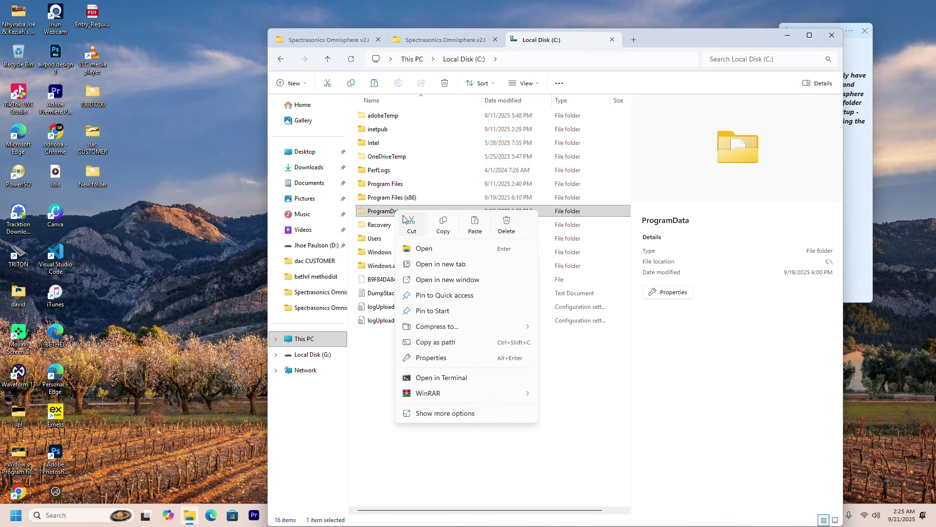
left_click(424, 249)
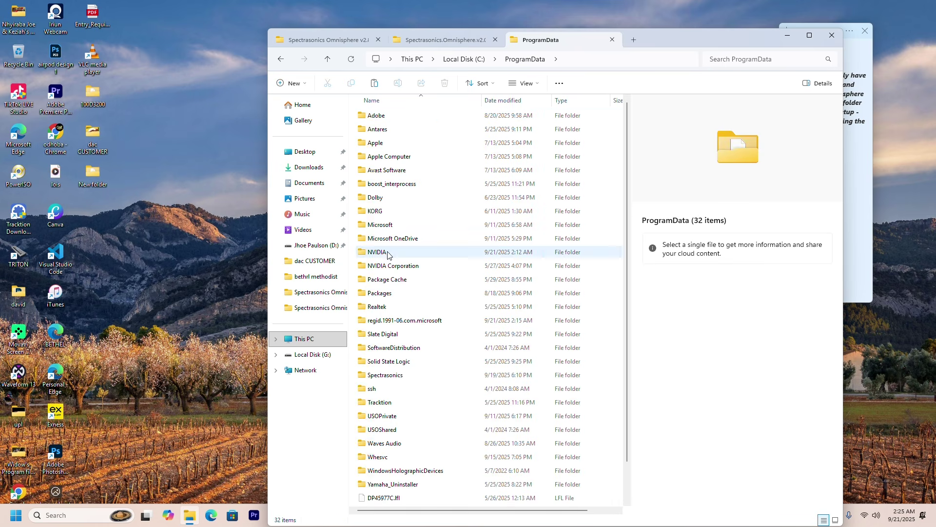
Step: Open the plug-ins folder inside ProgramData's Spectrasonics folder
left_click(387, 375)
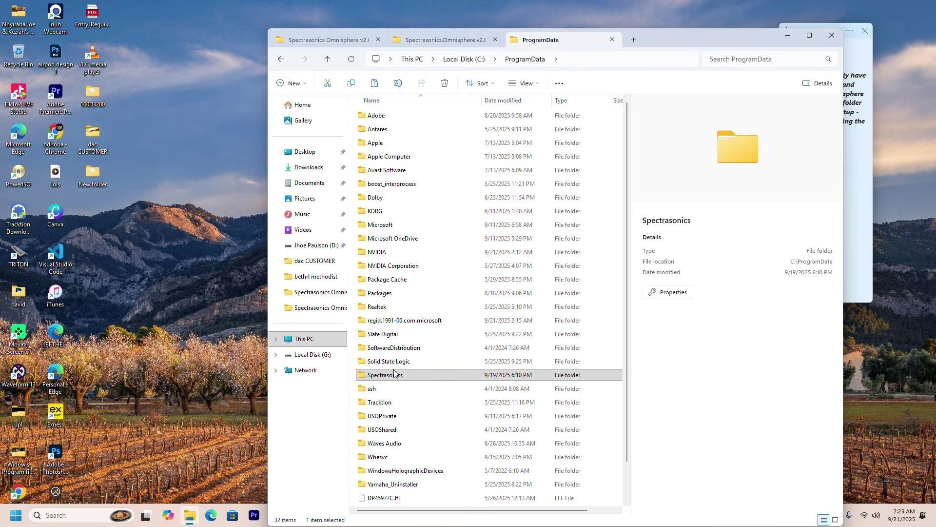
right_click(392, 375)
left_click(424, 195)
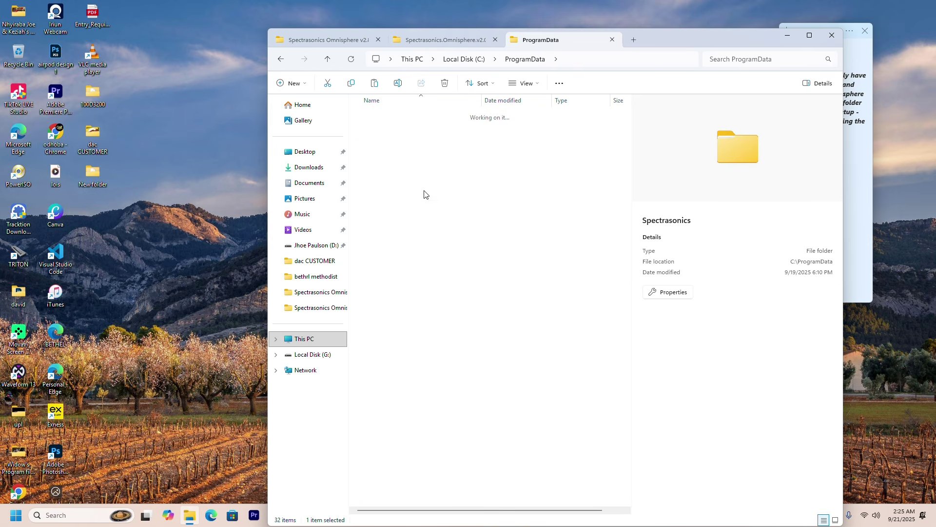
left_click(395, 121)
right_click(396, 123)
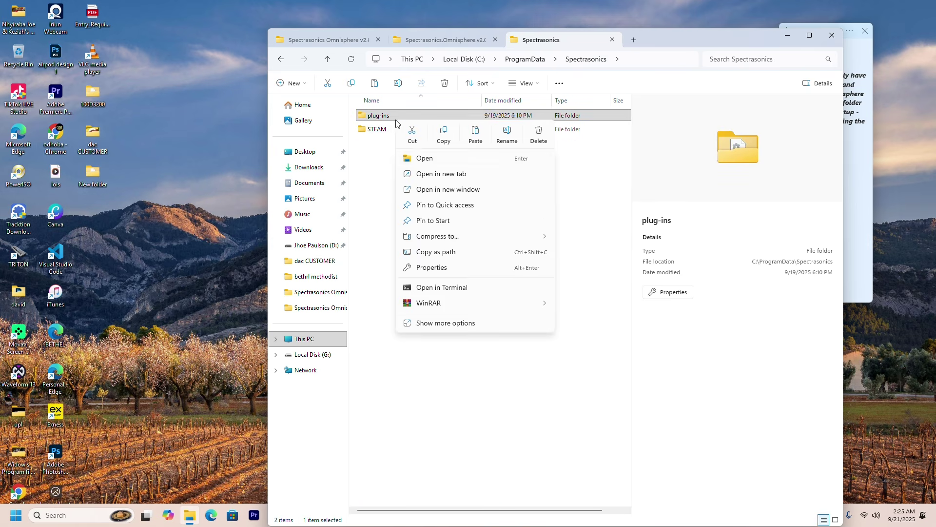
left_click(423, 159)
Step: Open the 64bit folder inside the Spectrasonics plug-ins folder of ProgramData
left_click(389, 115)
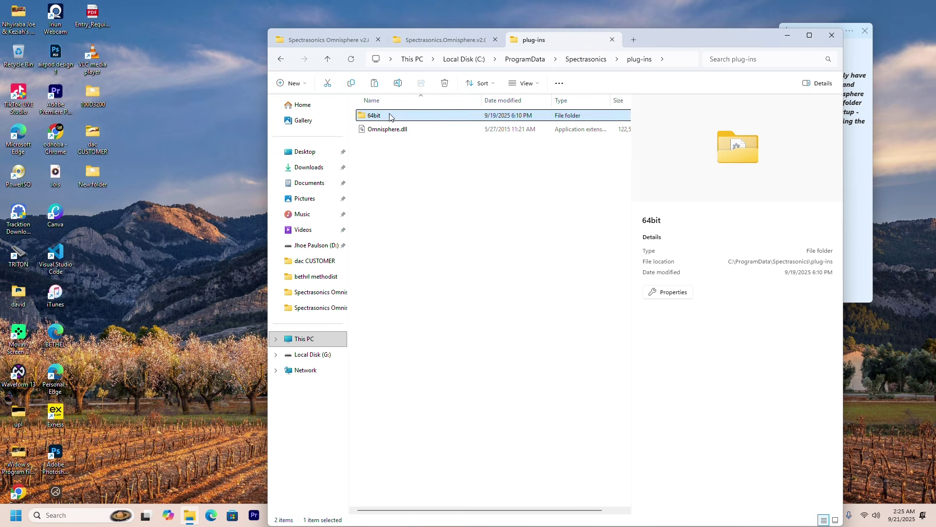
right_click(390, 115)
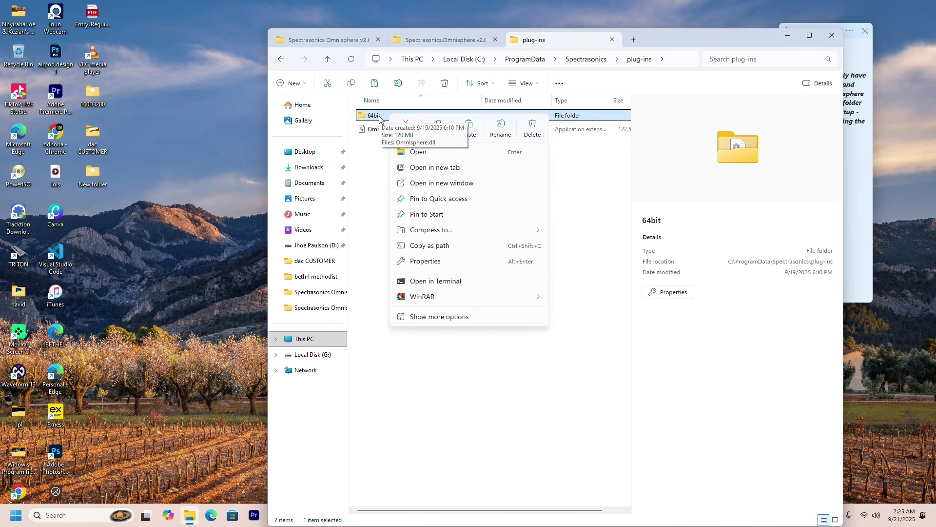
left_click(366, 160)
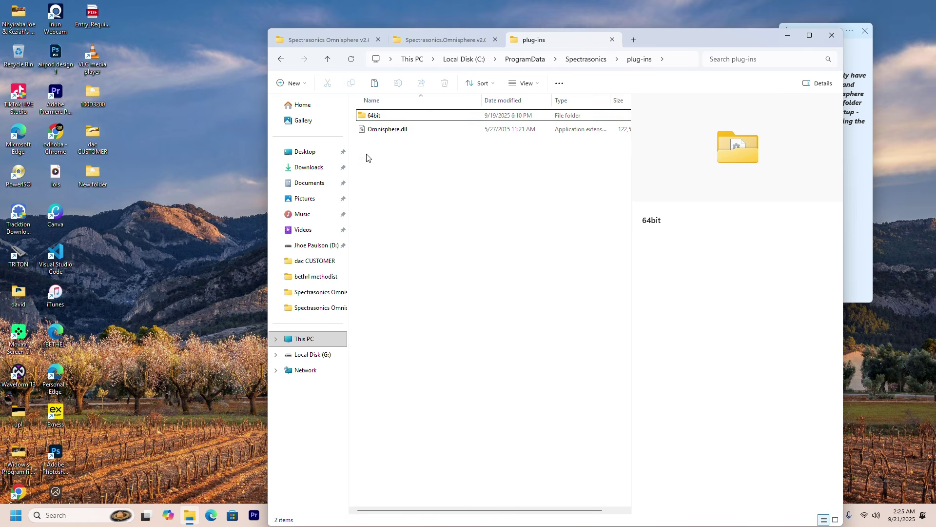
left_click(377, 119)
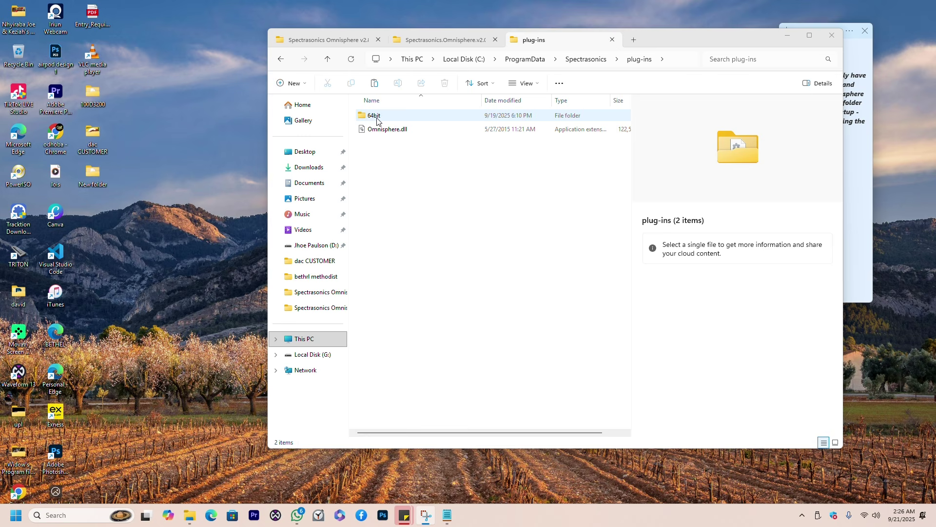
right_click(377, 121)
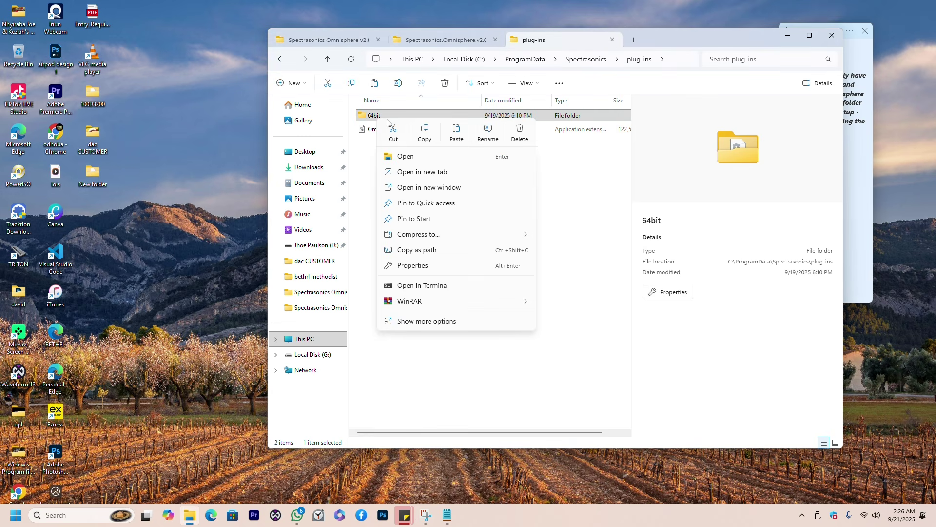
left_click(405, 163)
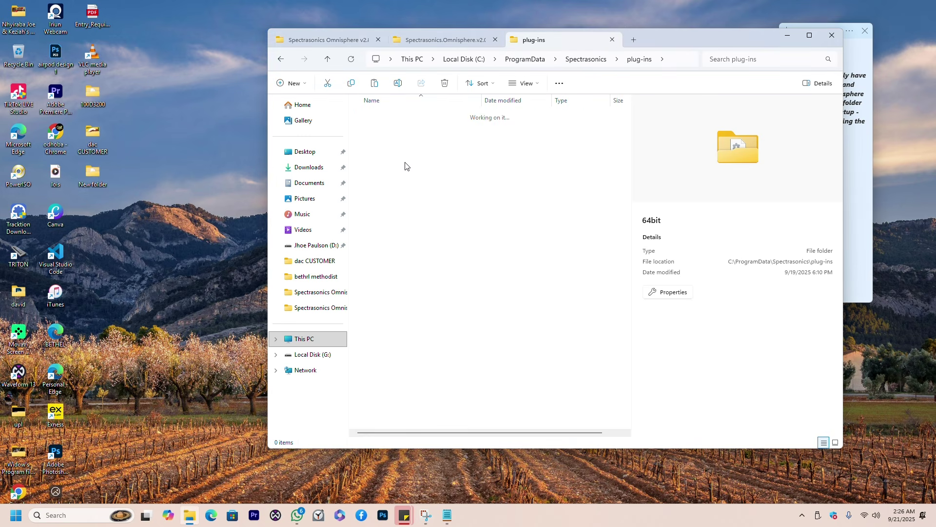
Step: Open the Patched_287c folder in Spectrasonics Omnisphere v2.8.7c and copy both Omnisphere.dll and Omnisphere.vst3
left_click(458, 41)
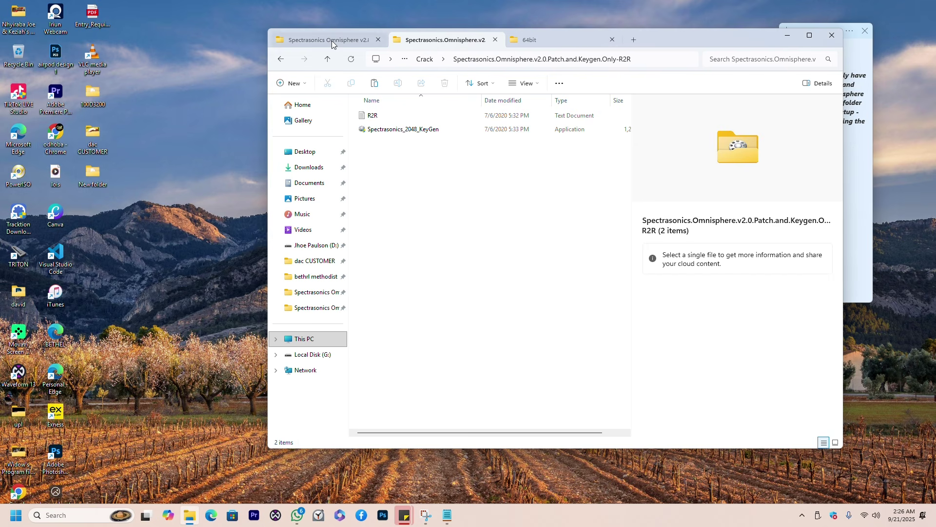
left_click(363, 41)
double_click(385, 115)
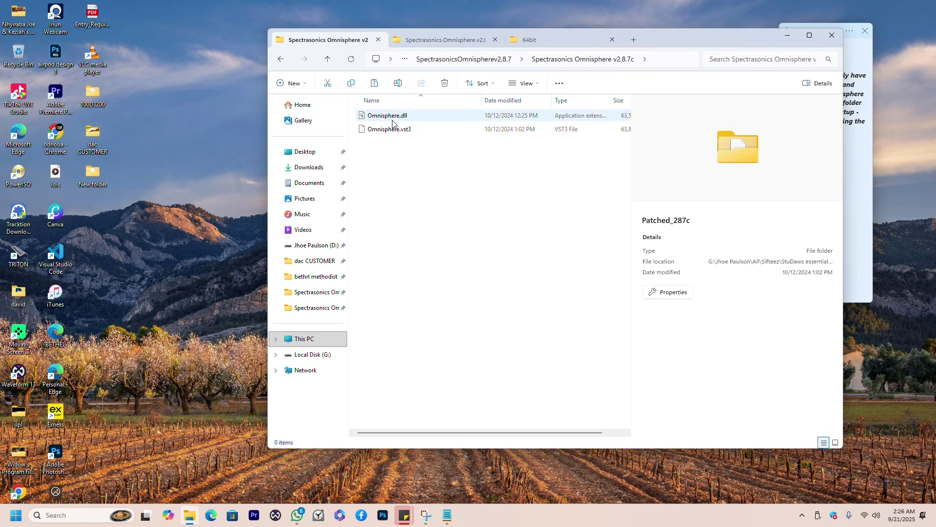
left_click_drag(389, 167, 380, 117)
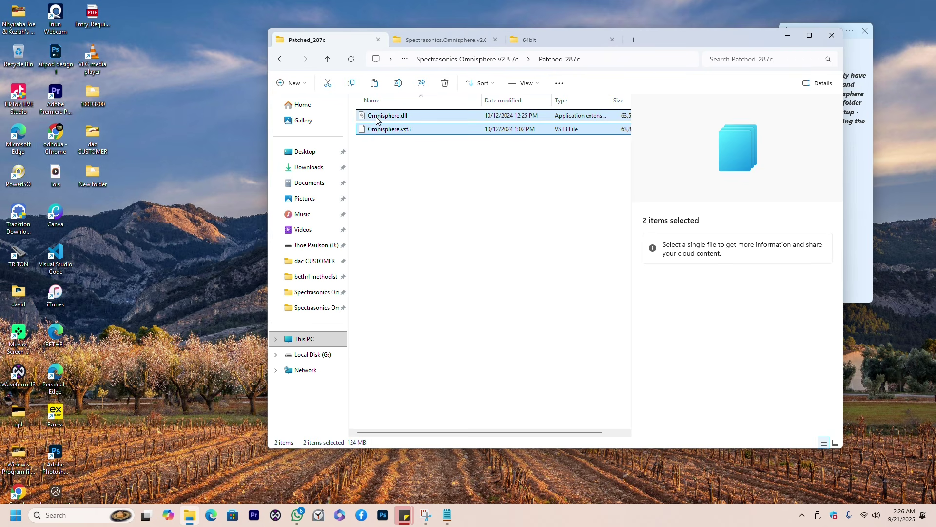
right_click(383, 115)
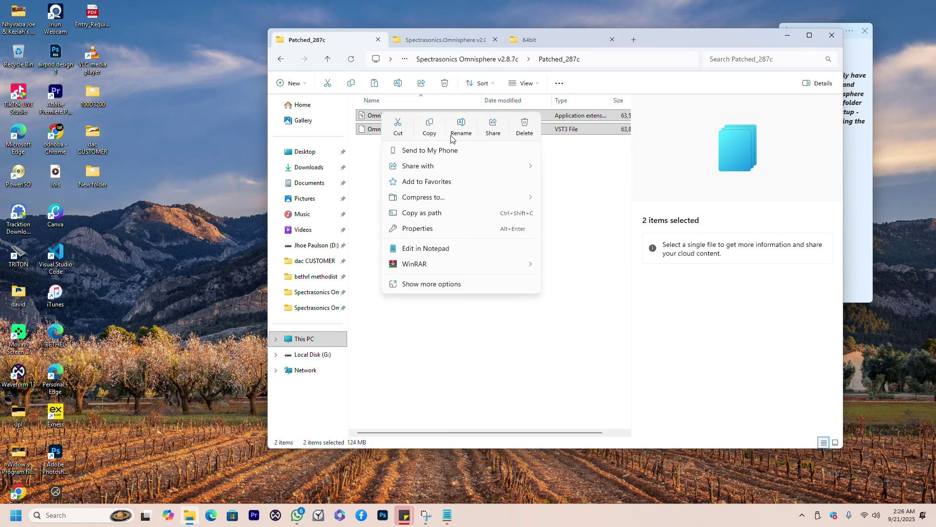
left_click(430, 128)
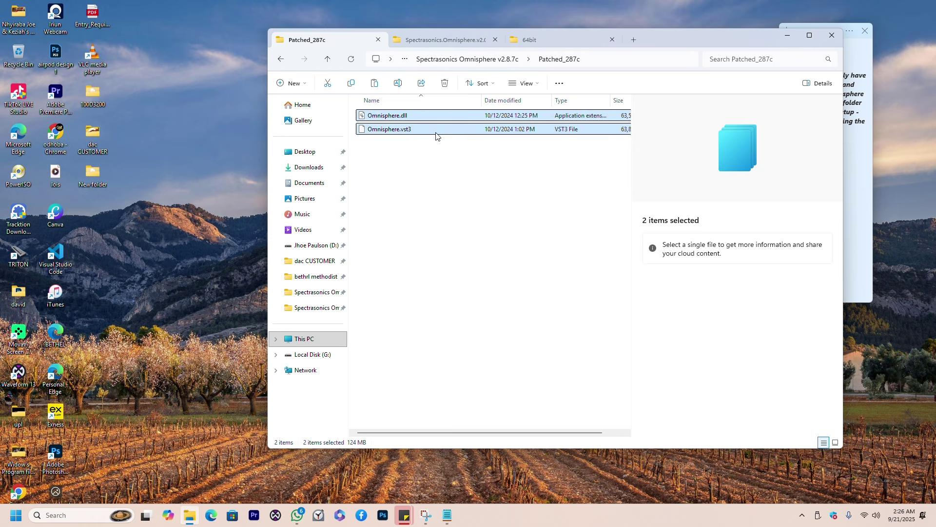
Step: Paste both files into the ProgramData 64bit plug-ins folder, replacing the existing Omnisphere.dll and granting administrator permission for all current items
left_click(549, 43)
right_click(390, 151)
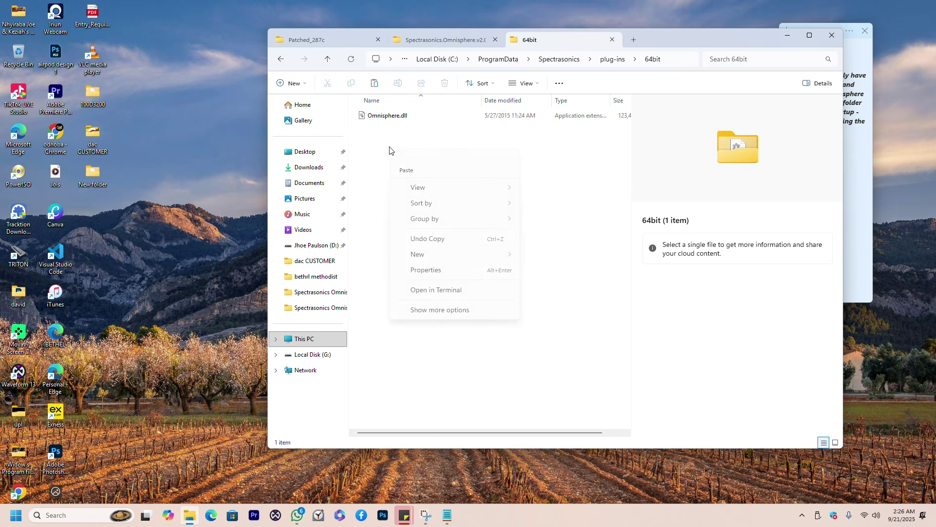
left_click(411, 166)
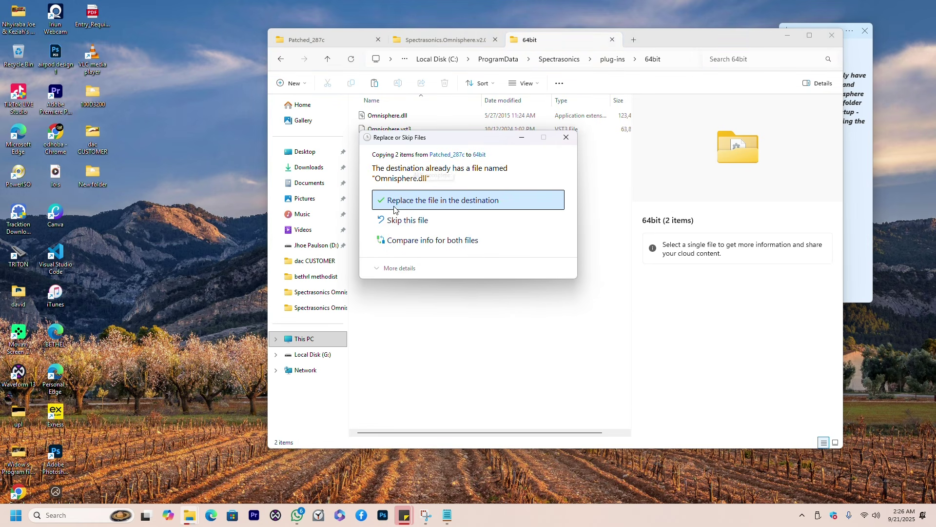
left_click(422, 203)
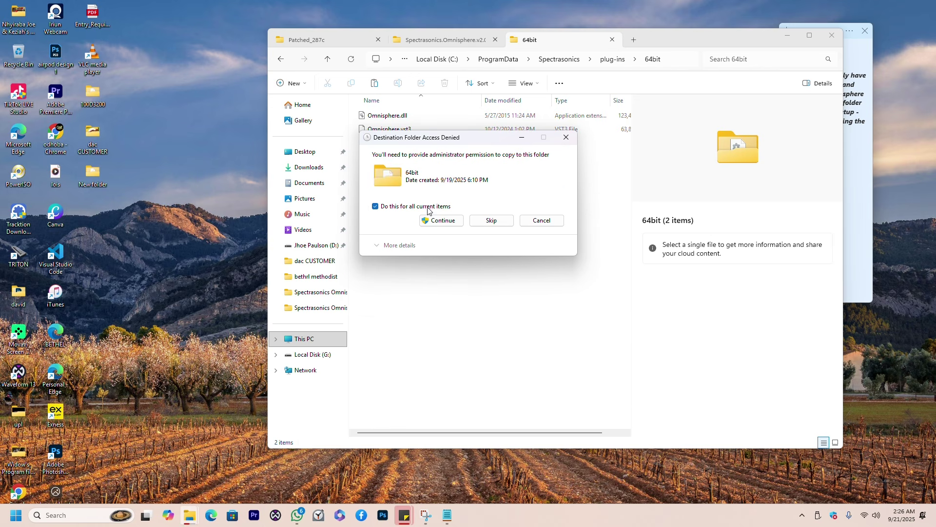
left_click(441, 221)
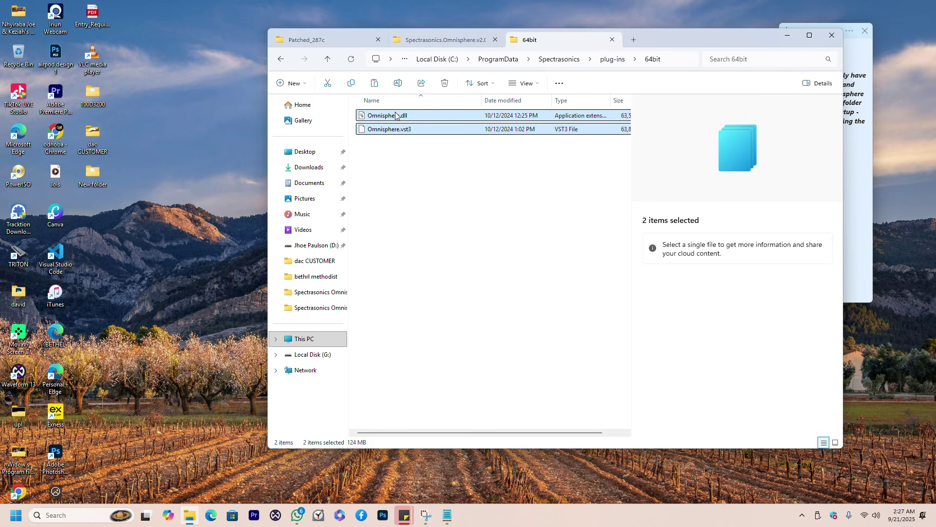
Step: Go back from the 64bit folder to the root of Local Disk (C:)
left_click(336, 44)
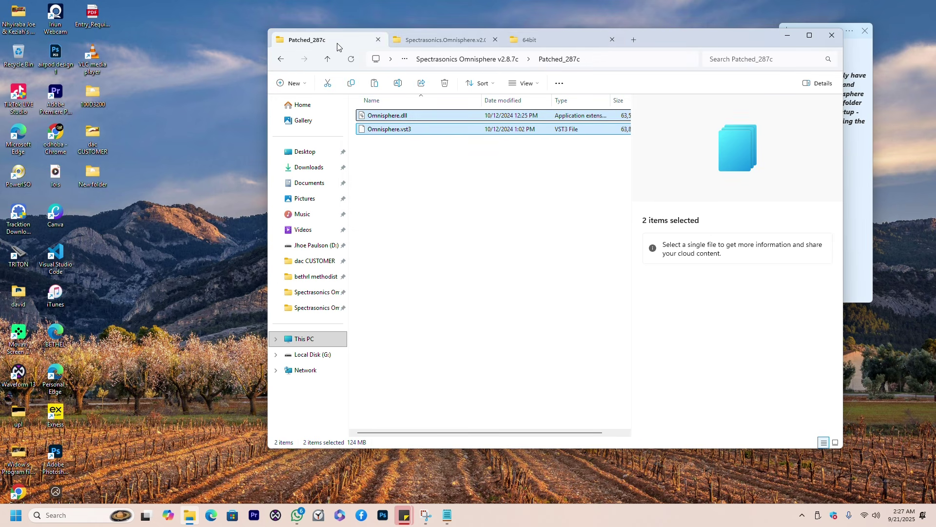
left_click(539, 41)
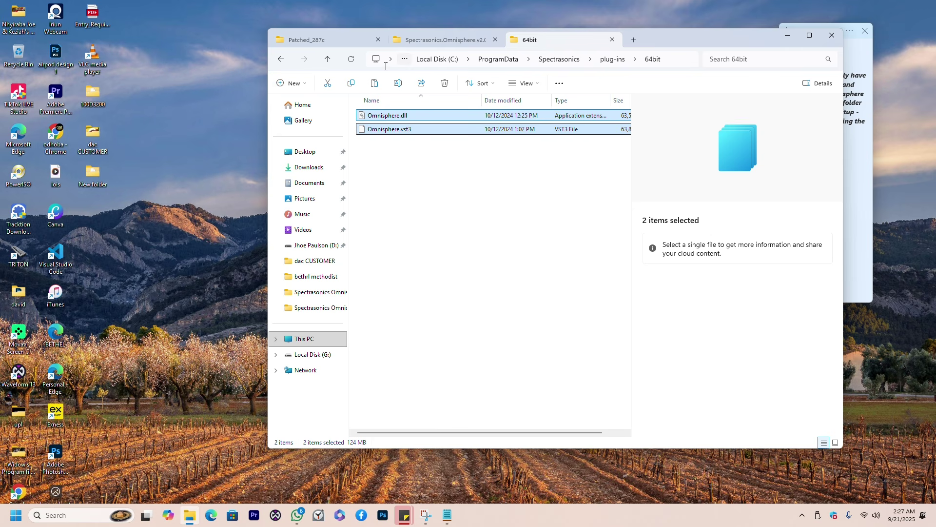
left_click(281, 63)
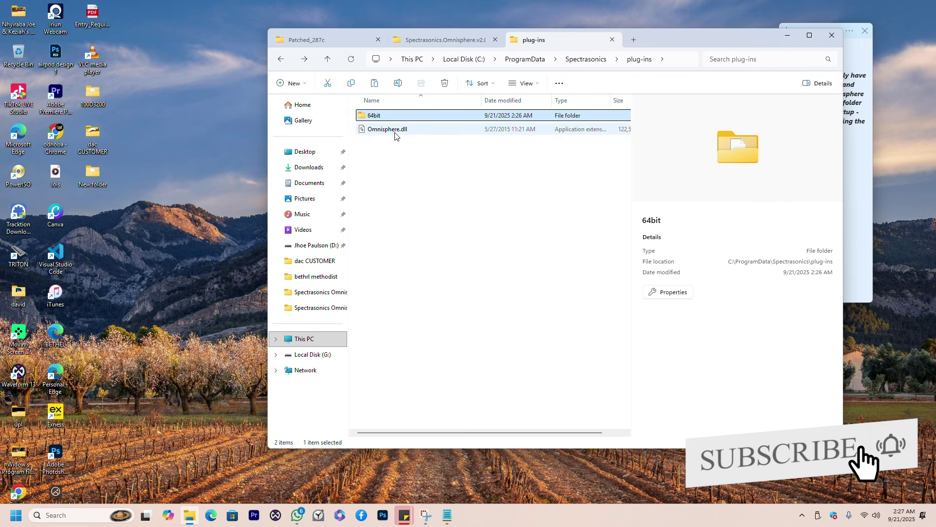
left_click(283, 61)
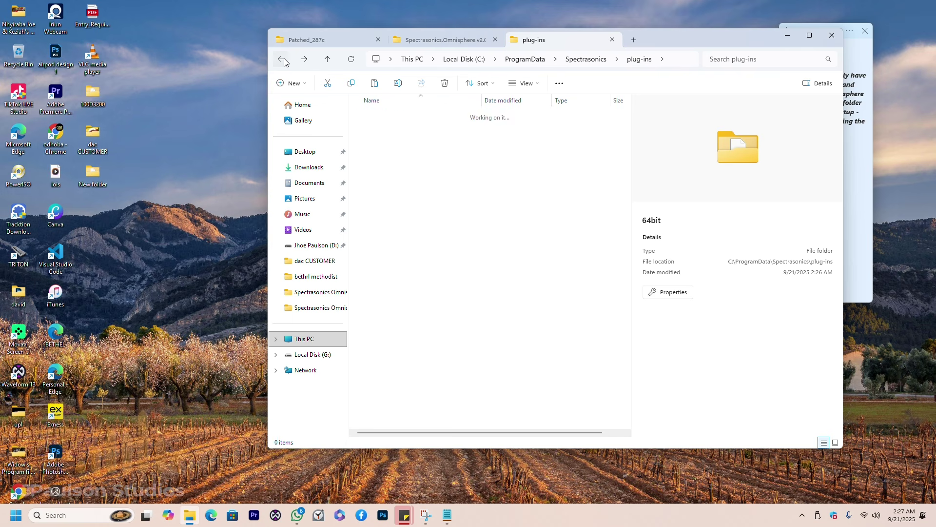
left_click(281, 59)
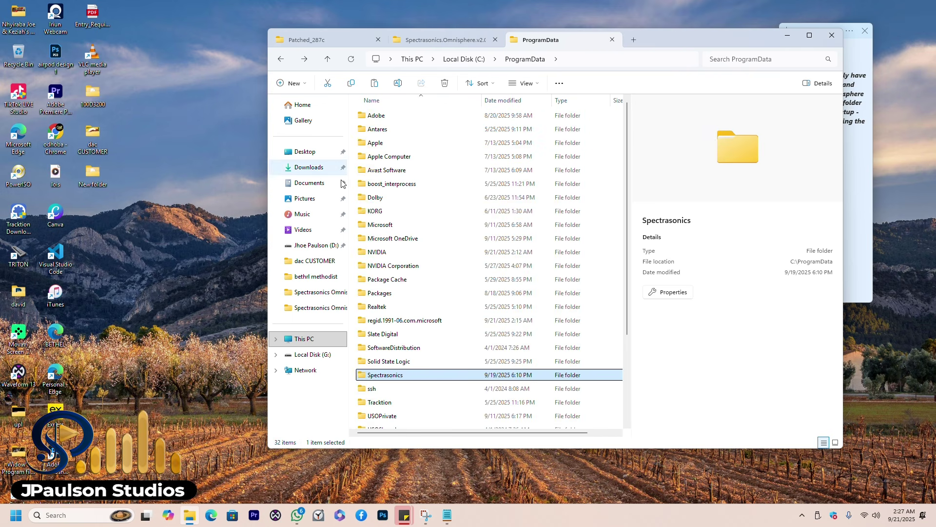
scroll(399, 293, "down", 3)
scroll(396, 263, "up", 3)
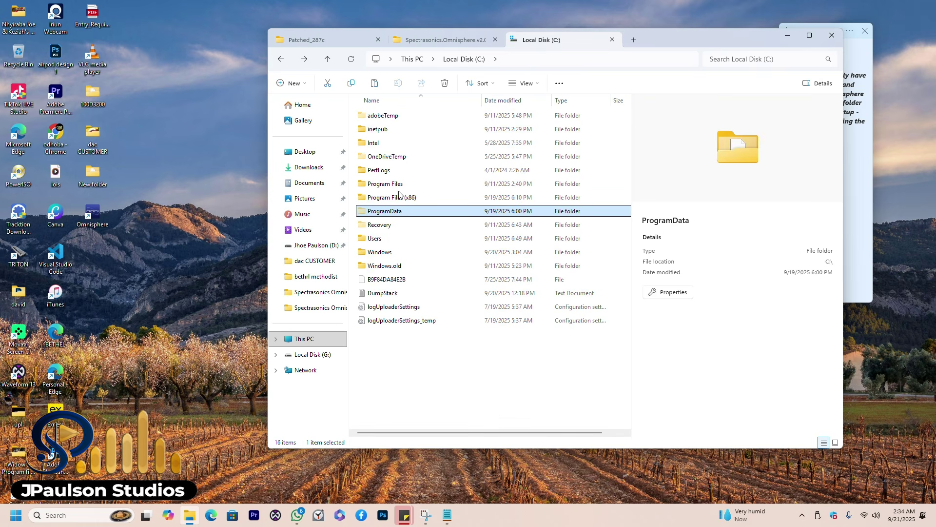
Step: Open the VST3 folder inside Program Files' Common Files folder
left_click(398, 186)
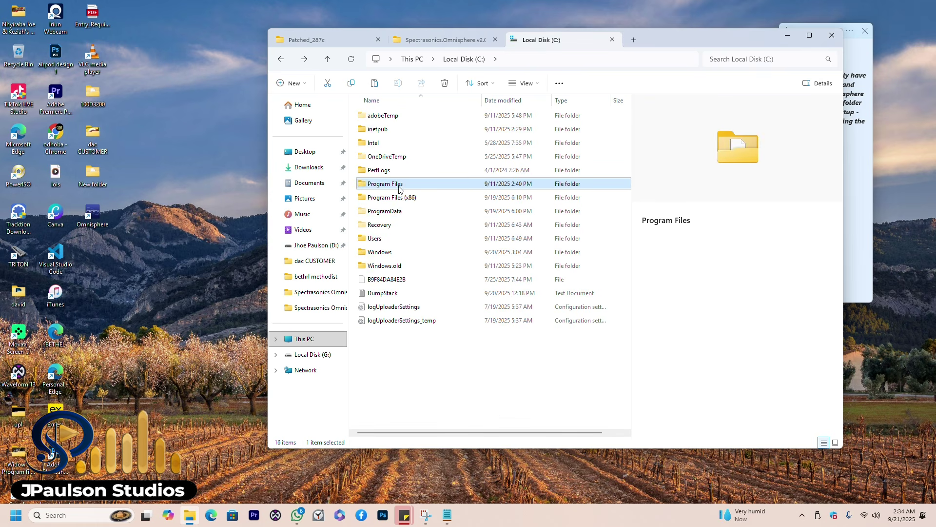
double_click(399, 186)
left_click(396, 184)
double_click(396, 175)
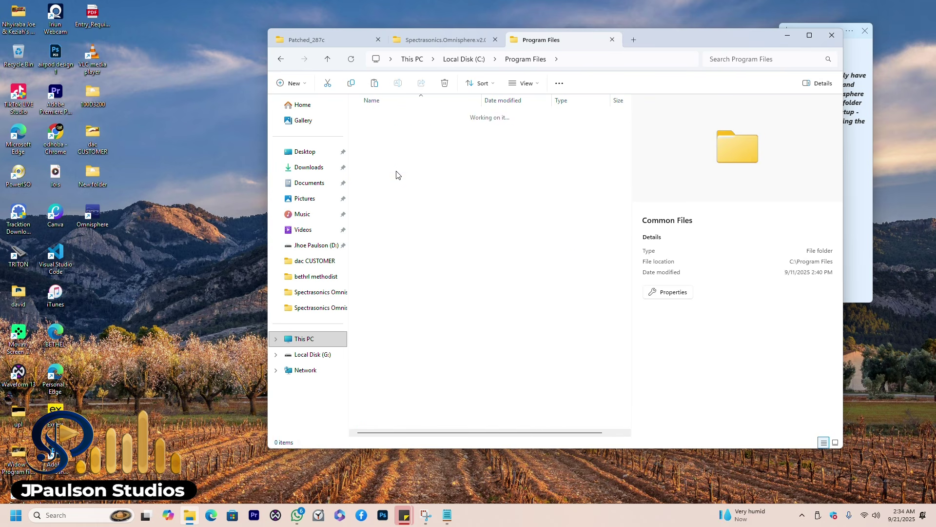
double_click(381, 239)
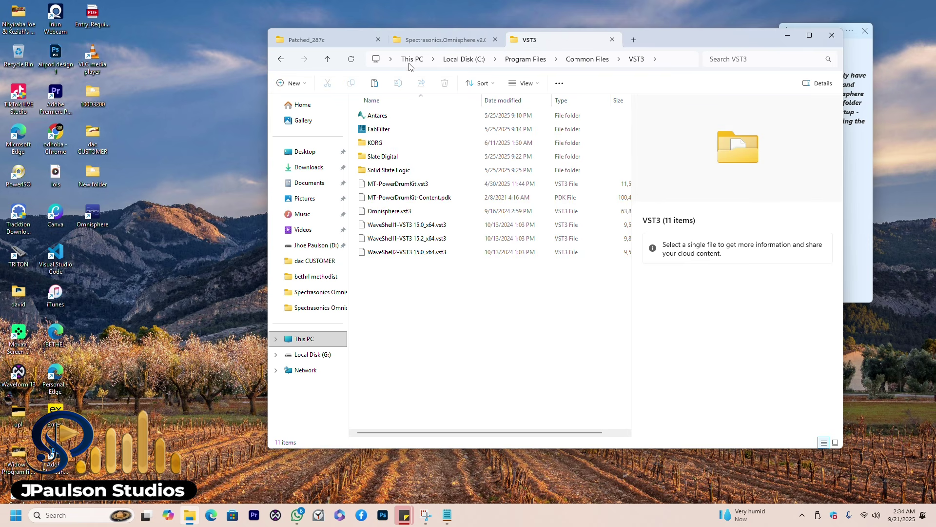
Step: Copy Omnisphere.vst3 from Patched_287c into the Common Files VST3 folder, replacing the existing file
left_click(322, 39)
left_click(421, 130)
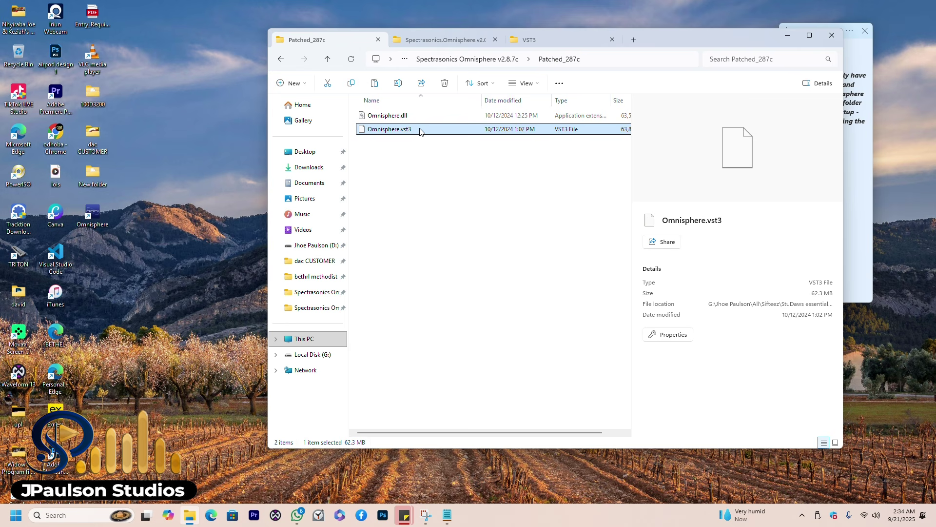
right_click(428, 134)
left_click(467, 145)
left_click(564, 40)
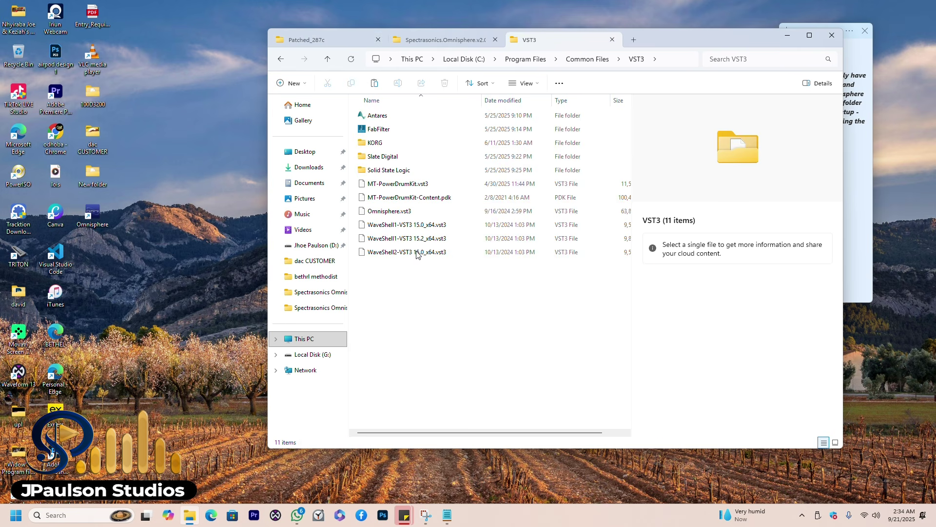
right_click(424, 335)
left_click(440, 336)
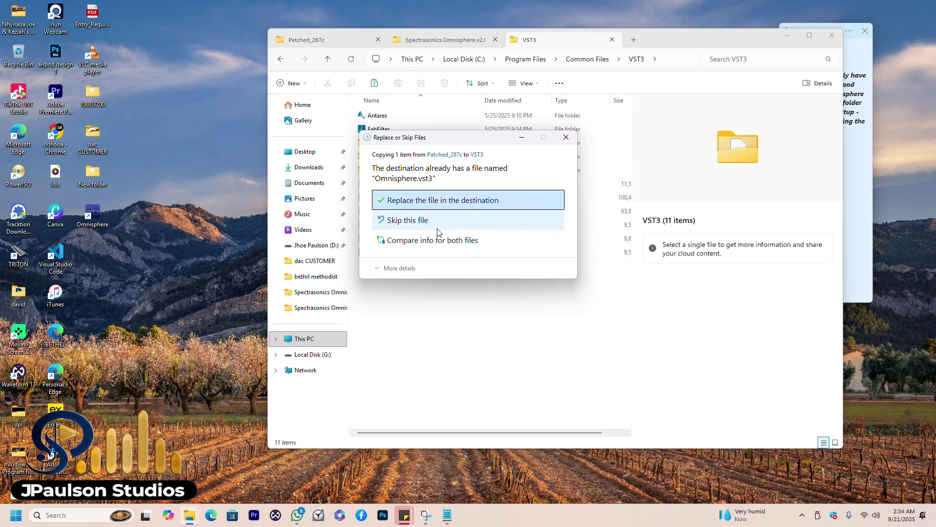
left_click(438, 199)
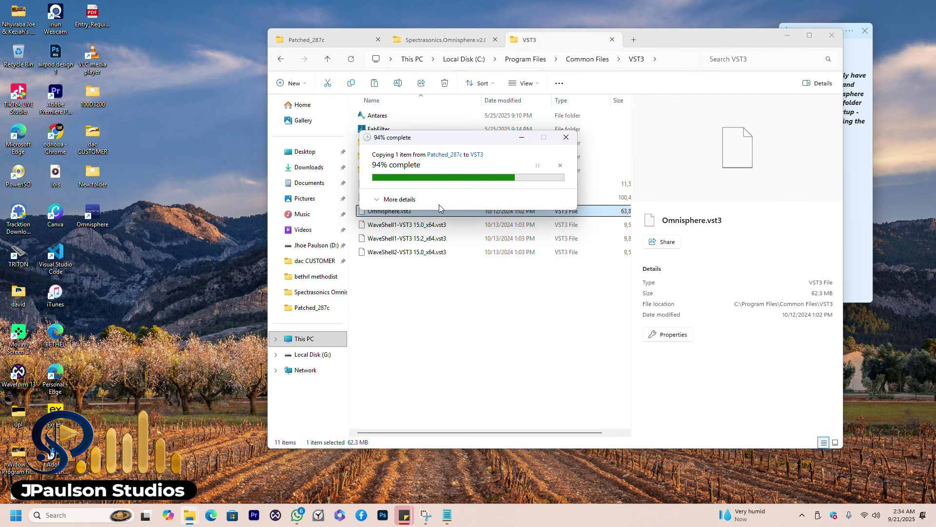
Step: Copy Omnisphere.dll from Patched_287c into the Common Files VST2 folder, replacing the existing file and granting administrator permission
left_click(283, 59)
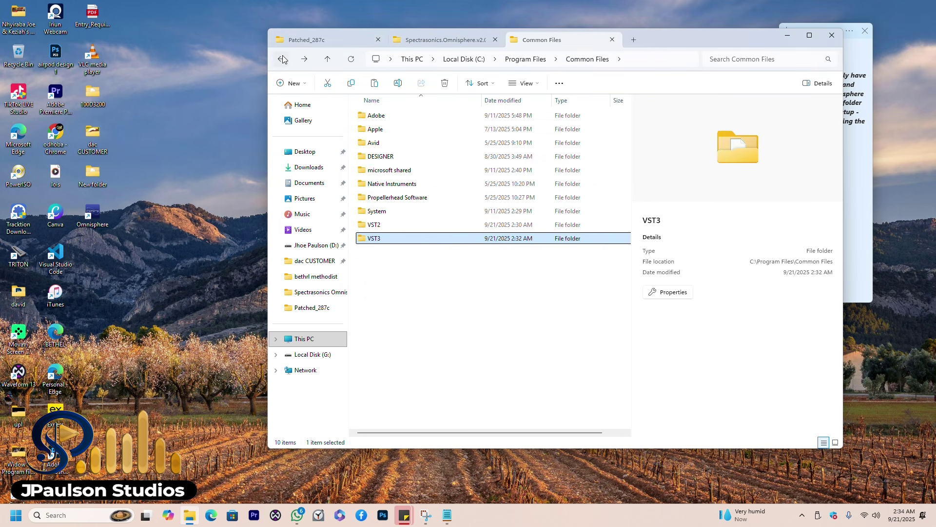
double_click(412, 225)
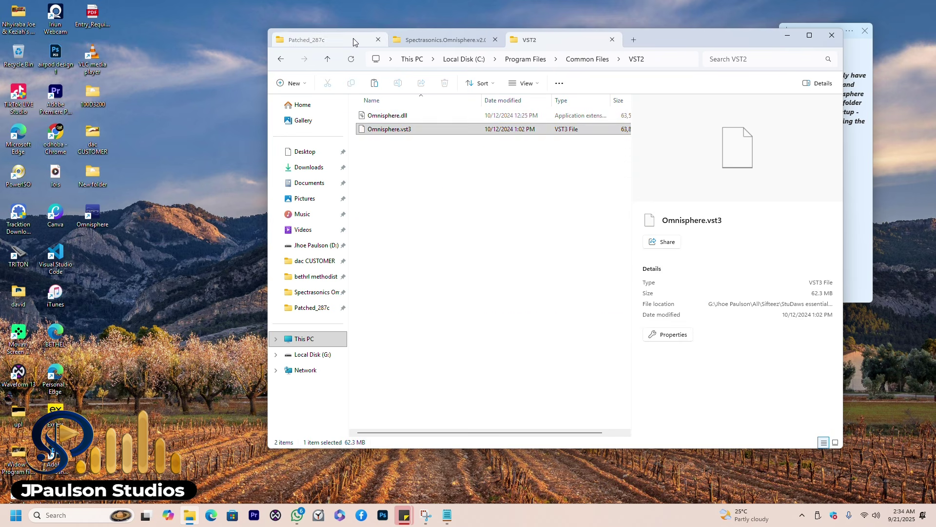
left_click(354, 42)
left_click(392, 117)
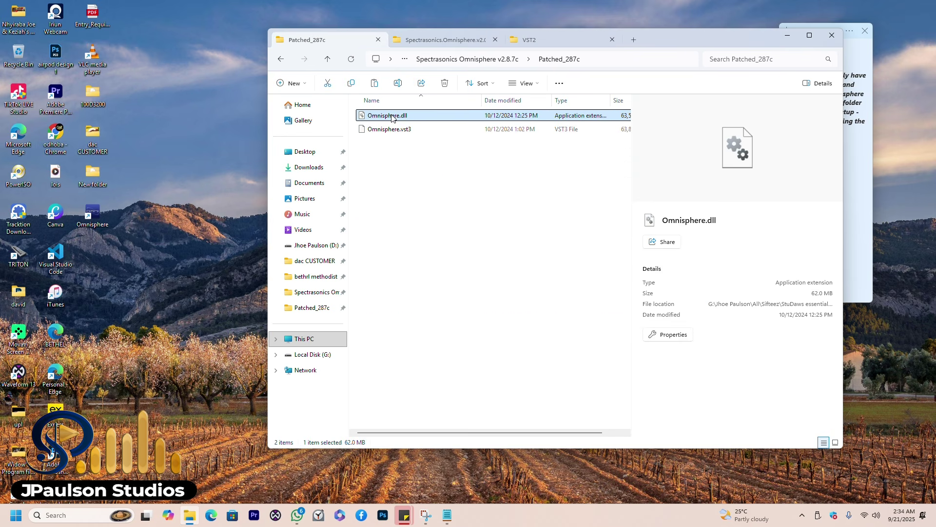
left_click(521, 42)
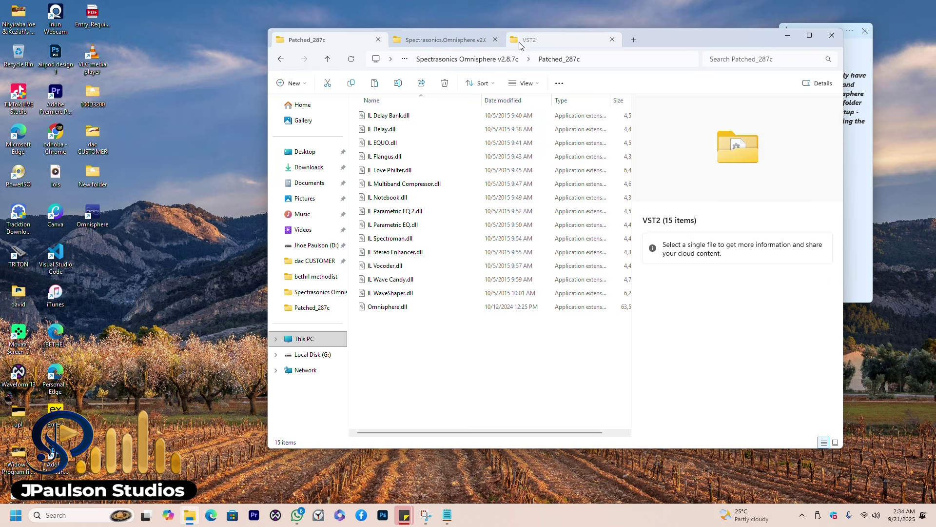
key("ctrl+v")
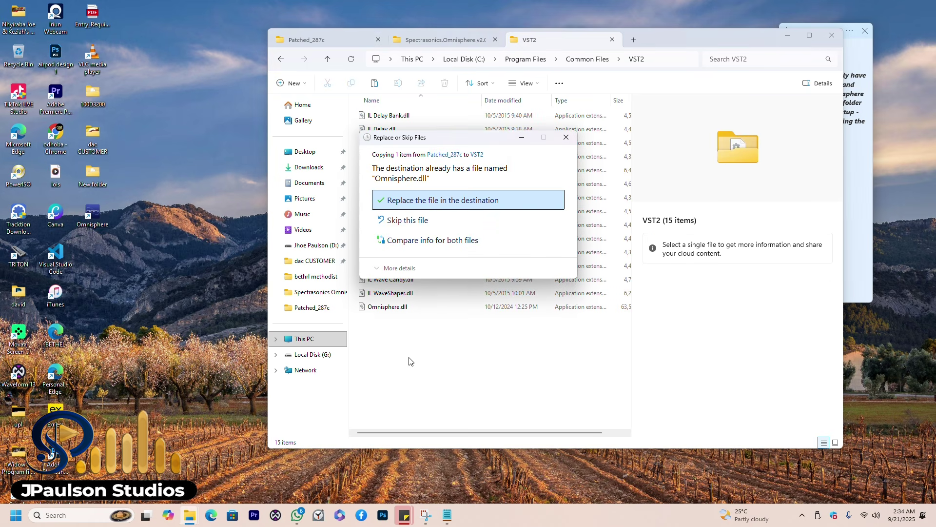
left_click(431, 202)
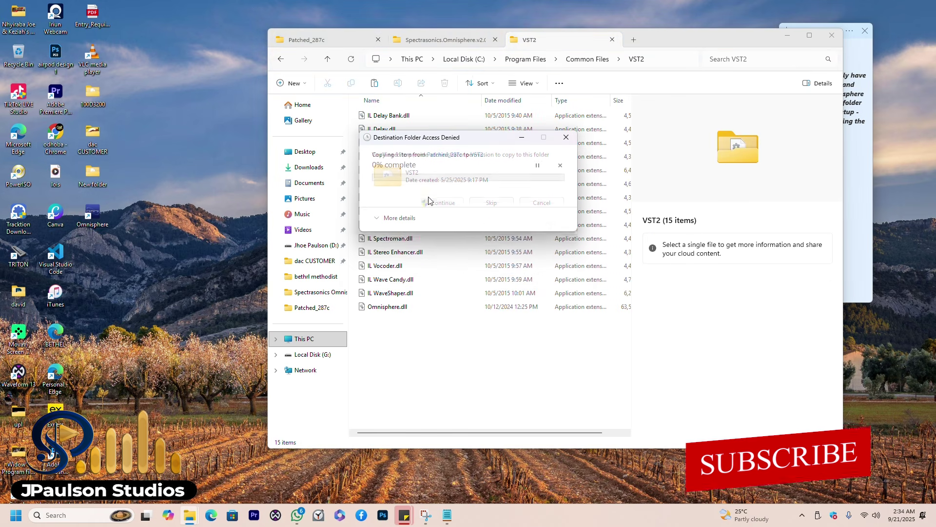
left_click(433, 203)
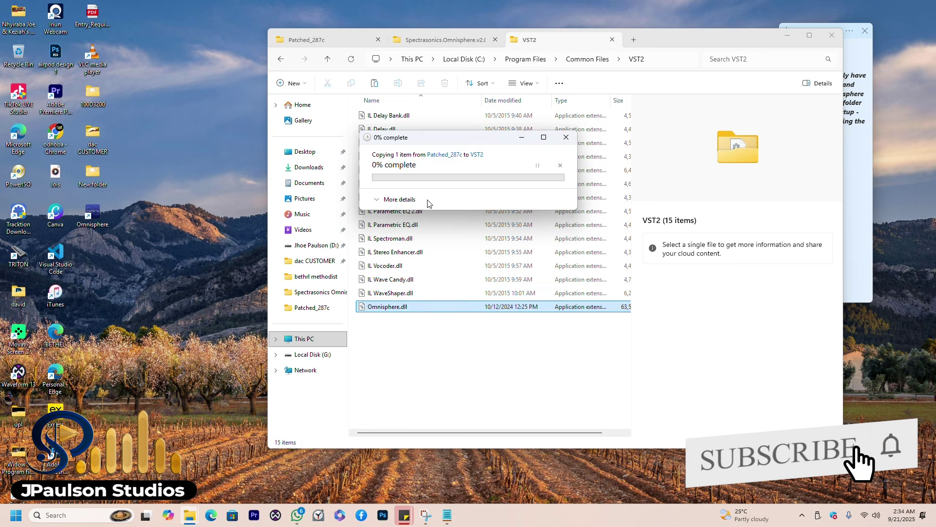
Step: Check the contents of the VSTPlugIns folder inside Program Files and return to the Program Files list
left_click(282, 59)
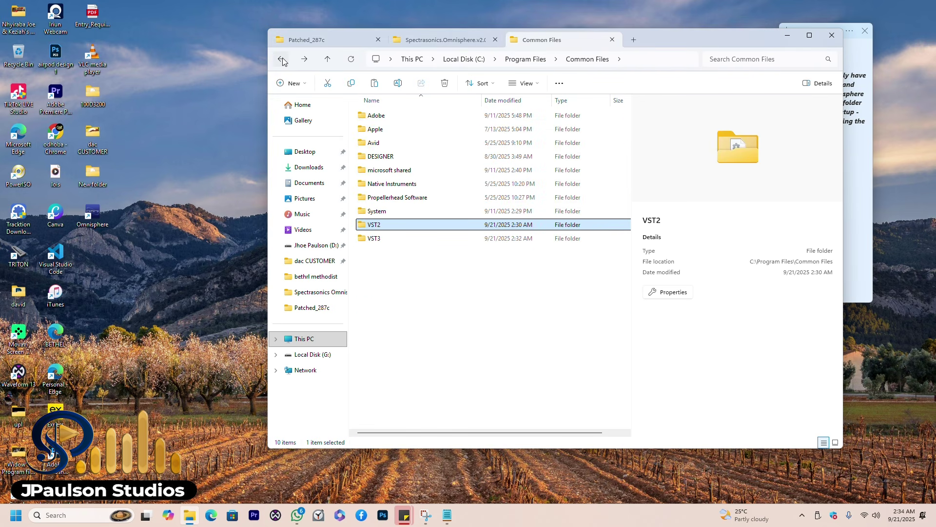
left_click(282, 59)
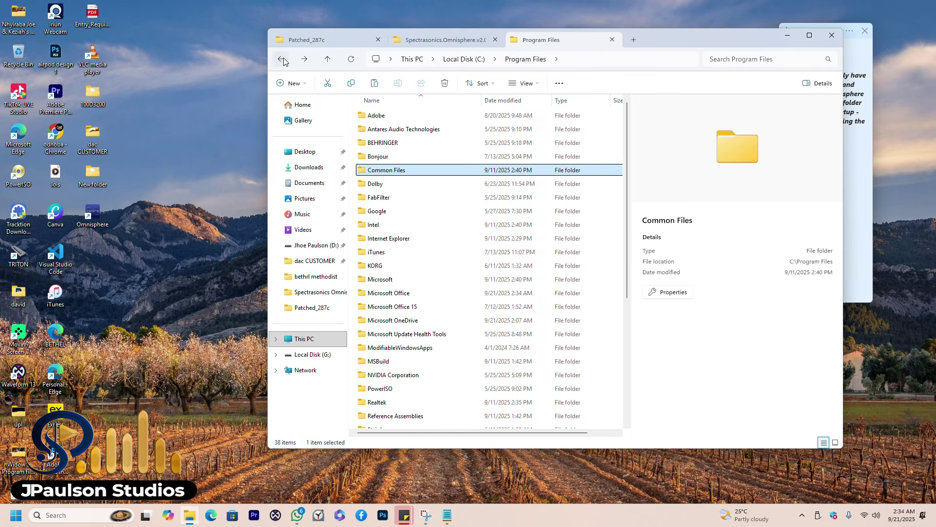
key("v")
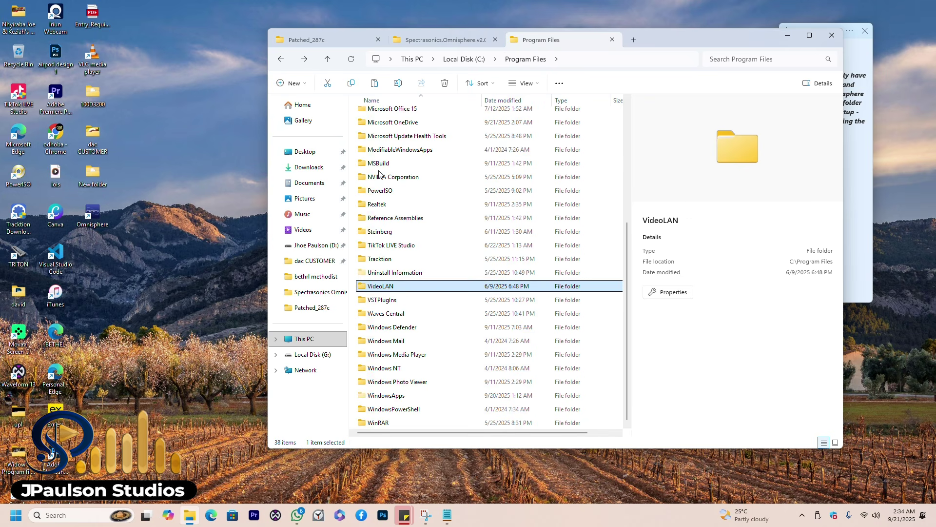
double_click(418, 299)
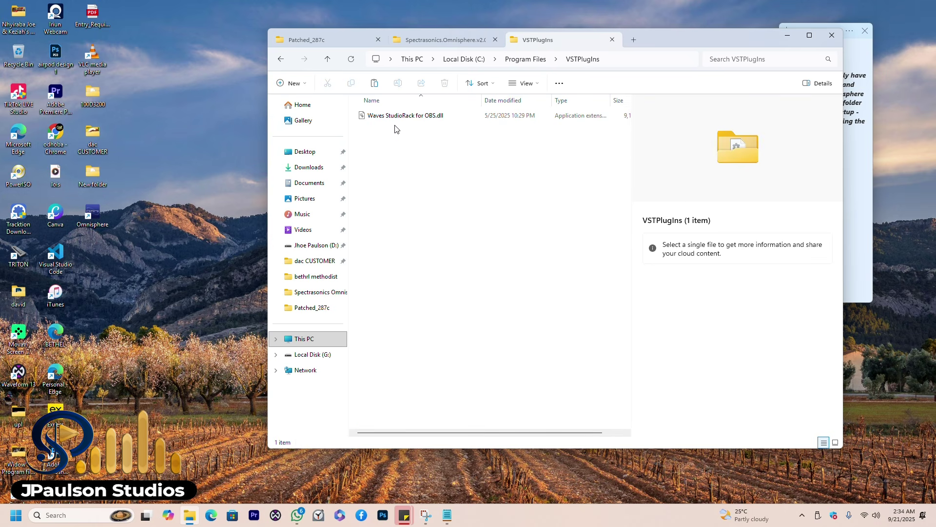
left_click(282, 60)
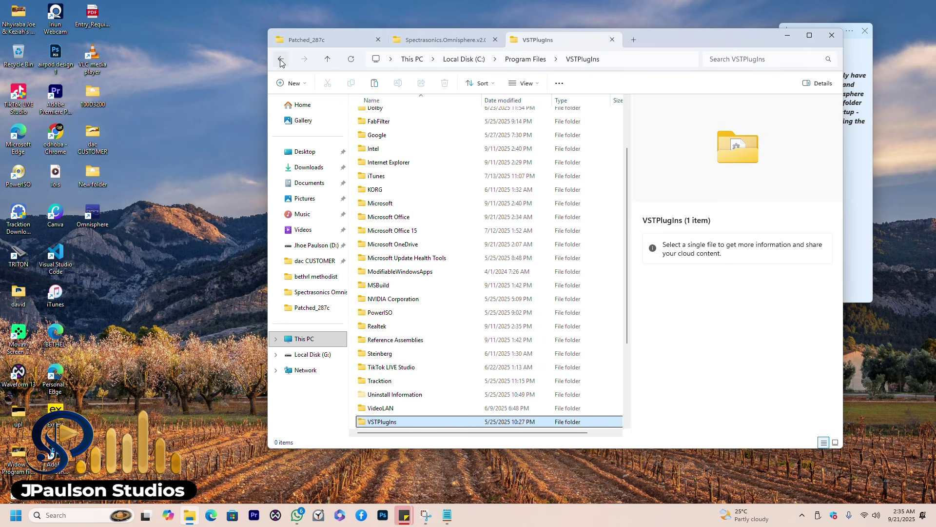
scroll(389, 380, "down", 2)
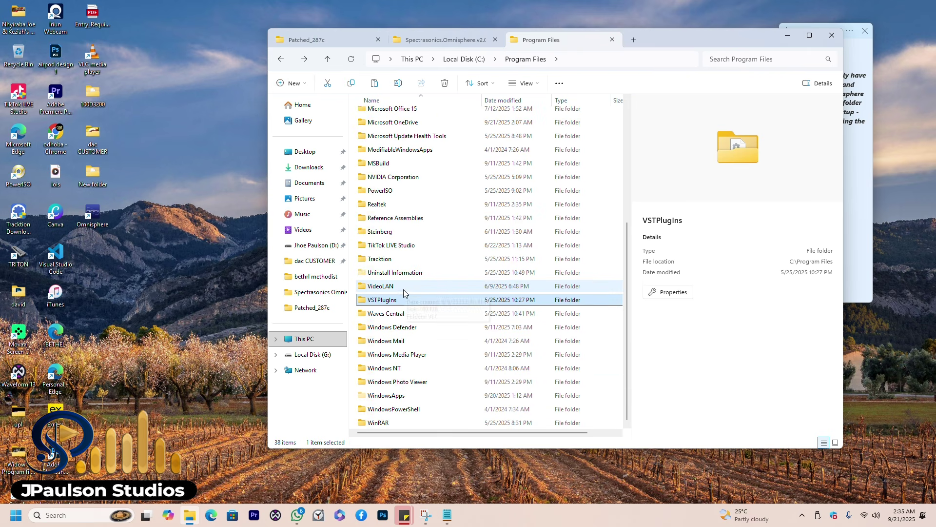
Step: Open the VST3 folder inside the Common Files folder of Program Files (x86) on Local Disk (C:)
key("alt+Up")
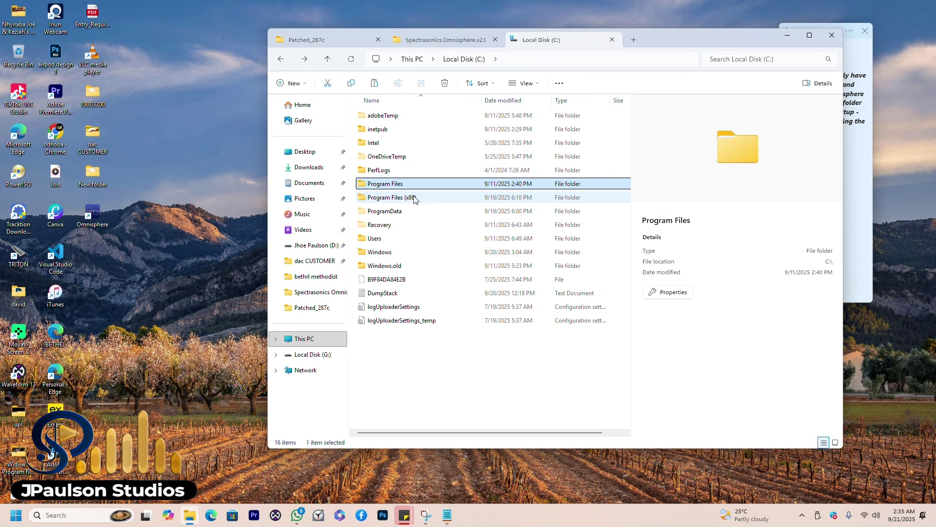
double_click(414, 198)
left_click(401, 196)
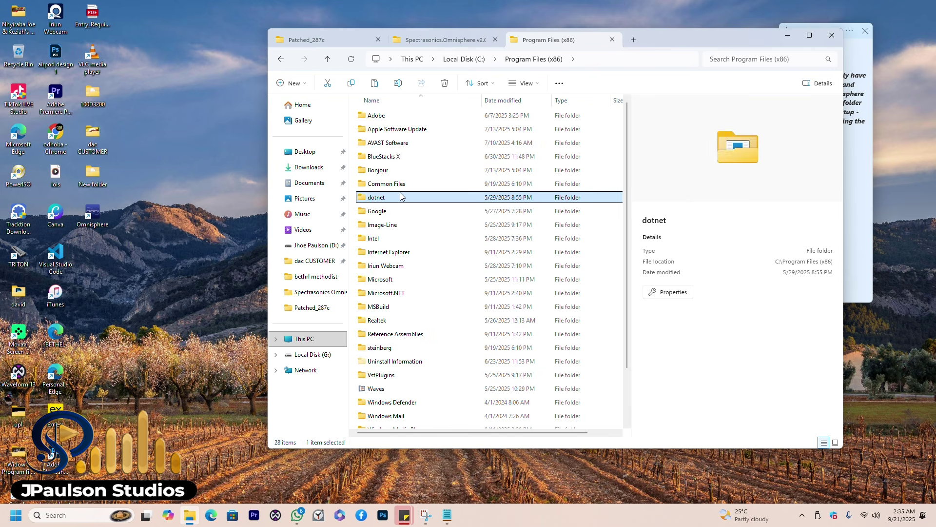
double_click(400, 185)
left_click(386, 212)
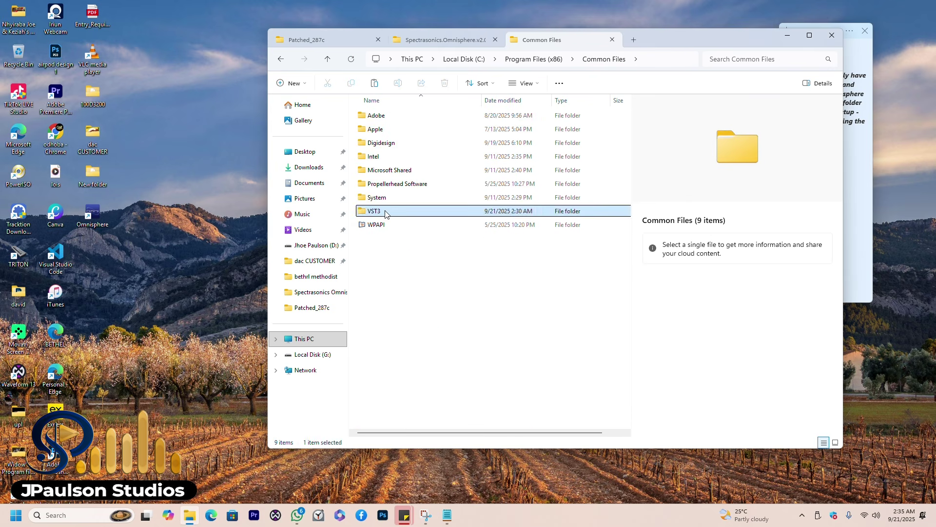
double_click(385, 213)
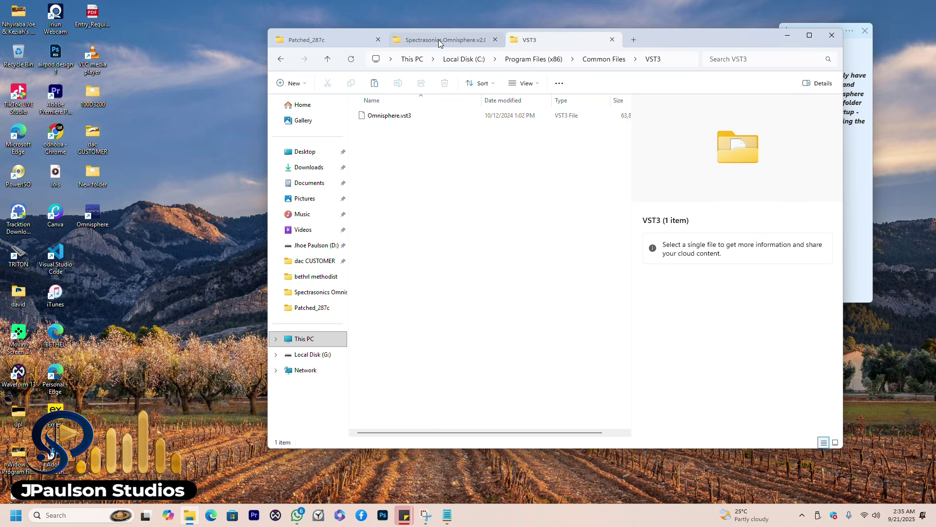
left_click(348, 41)
left_click(418, 130)
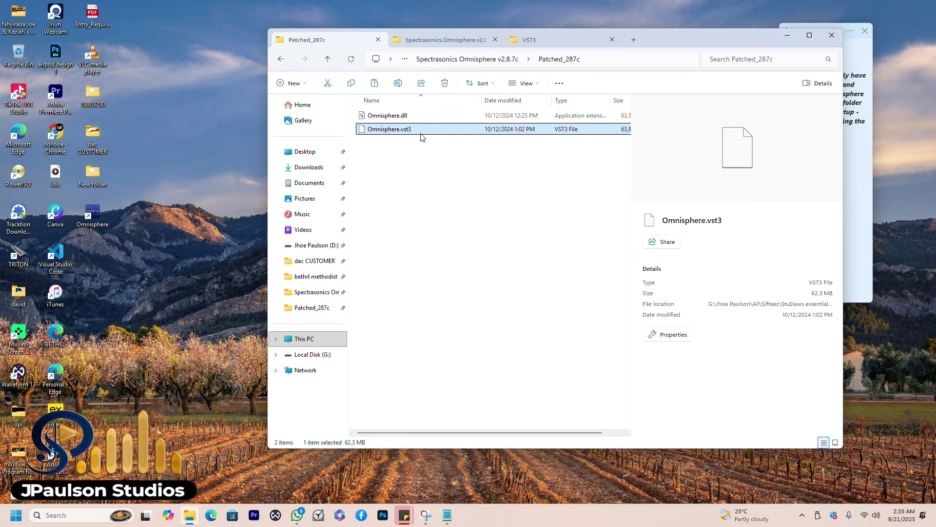
left_click(504, 46)
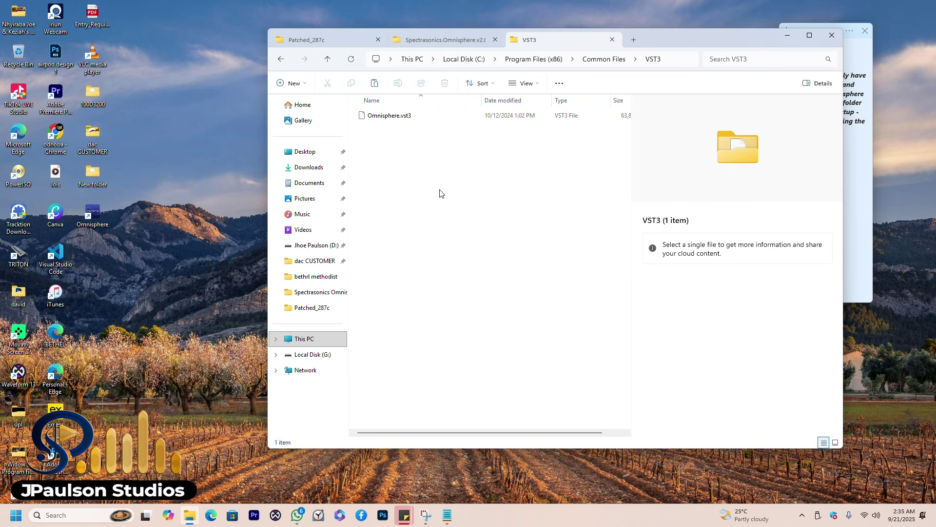
key("ctrl+v")
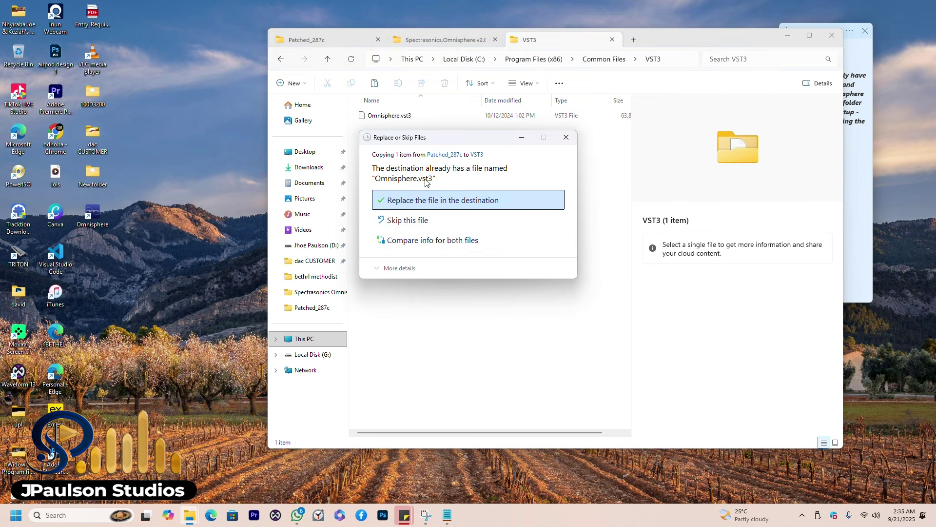
left_click(566, 137)
Step: Copy Omnisphere.vst3 from Patched_287c into the Program Files (x86) Common Files VST3 folder, replacing the existing file, and leave the folder
left_click(312, 43)
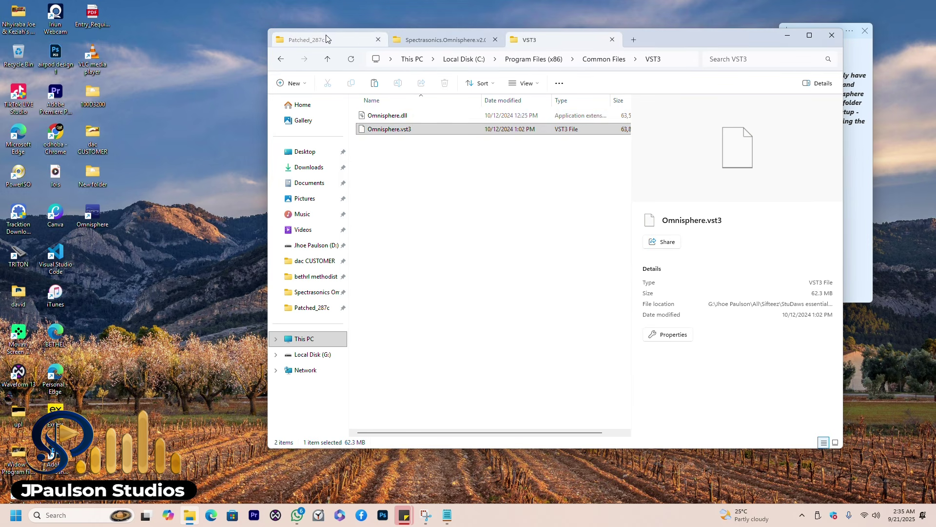
right_click(411, 131)
left_click(457, 146)
left_click(554, 36)
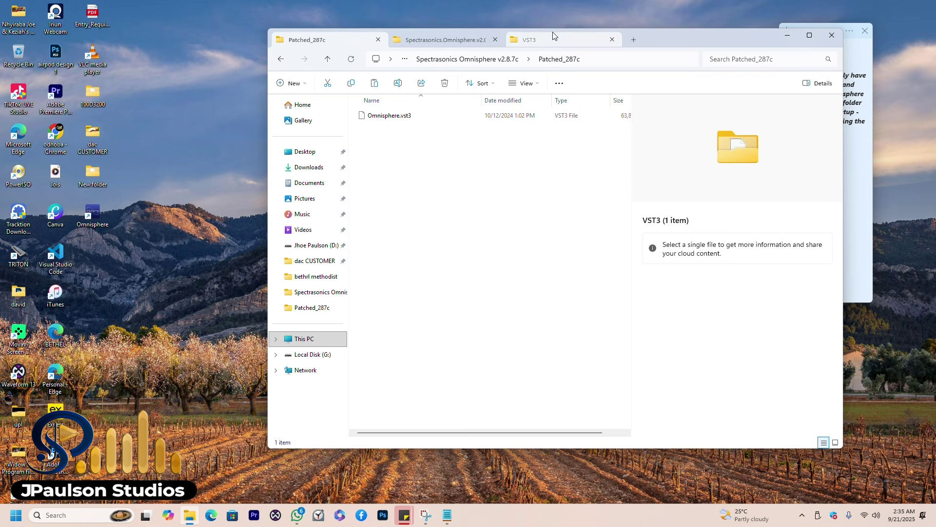
right_click(382, 167)
left_click(390, 177)
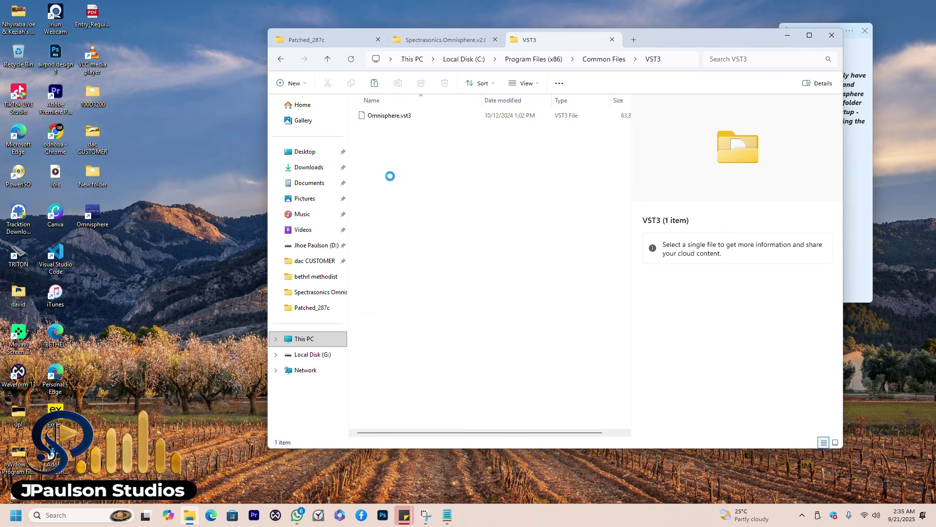
left_click(448, 205)
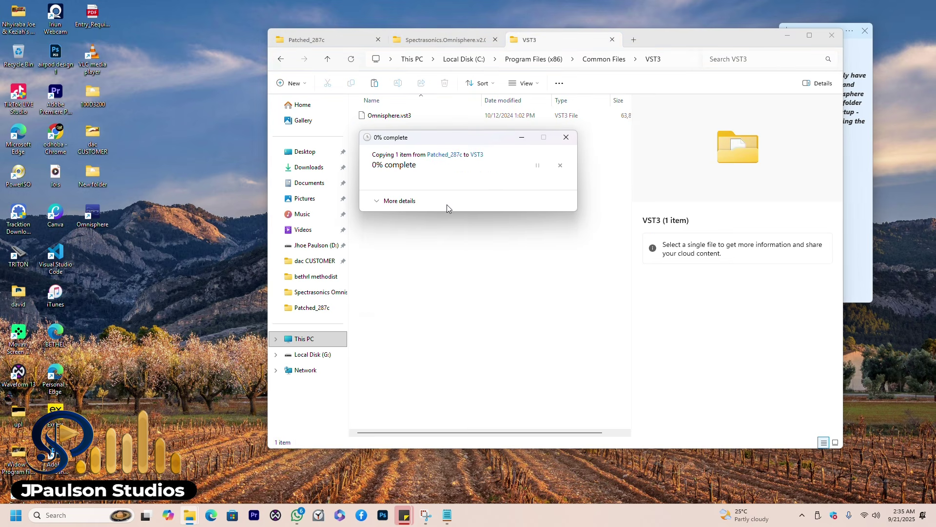
right_click(142, 143)
left_click(180, 209)
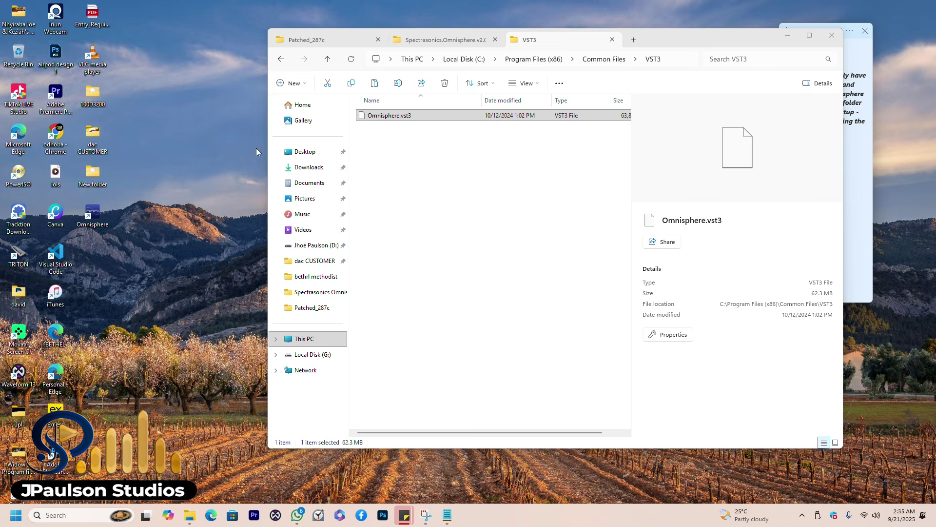
left_click(281, 59)
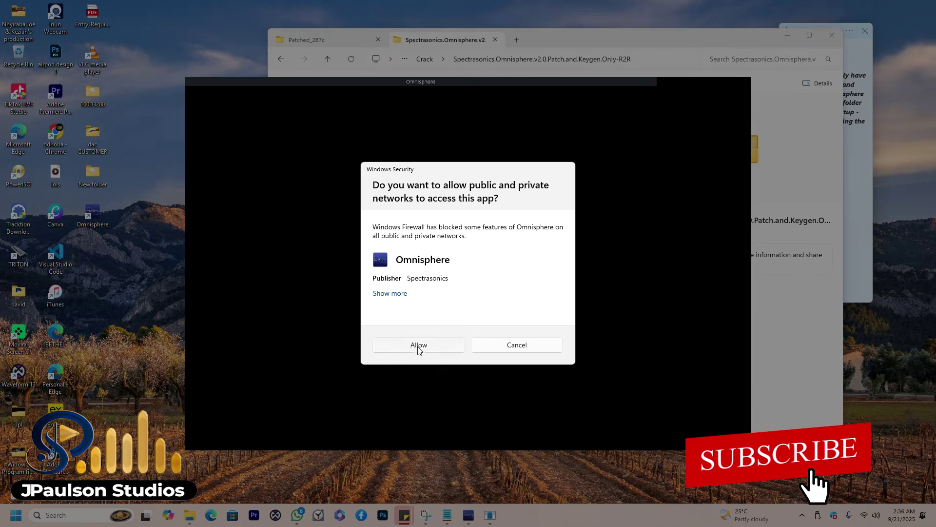
Step: Allow Omnisphere network access through Windows Firewall and dismiss the Trilian library notice
left_click(418, 347)
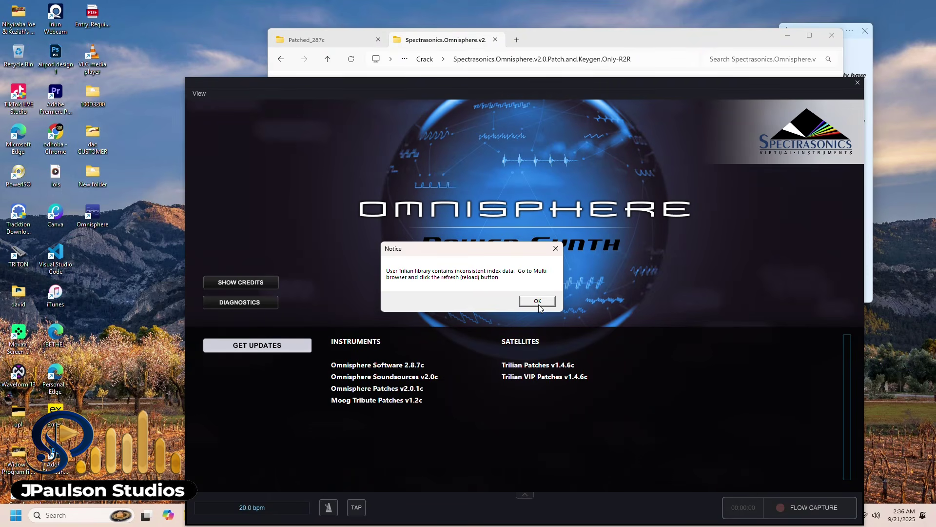
left_click(538, 301)
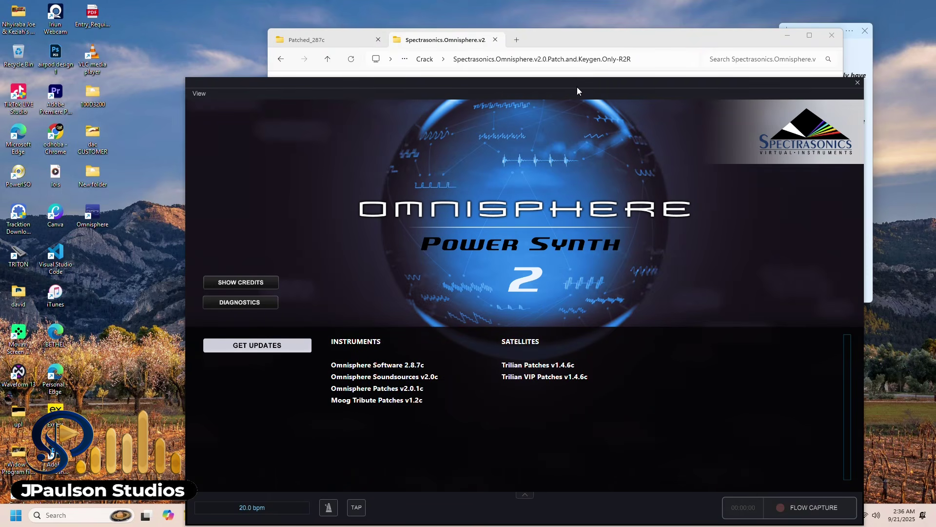
left_click_drag(577, 87, 407, 54)
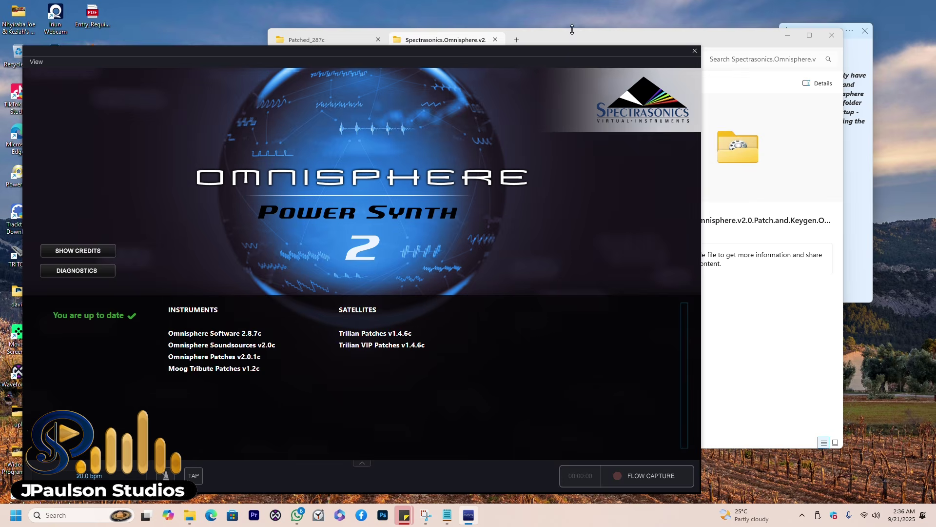
Step: Move the File Explorer window aside and open Omnisphere's main interface from its splash screen
left_click(616, 39)
left_click_drag(615, 39, 658, 36)
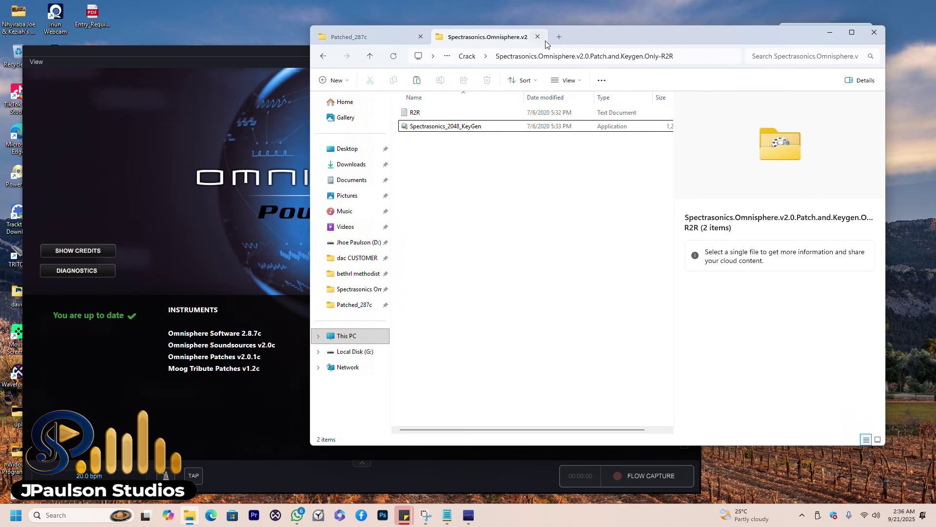
left_click(273, 148)
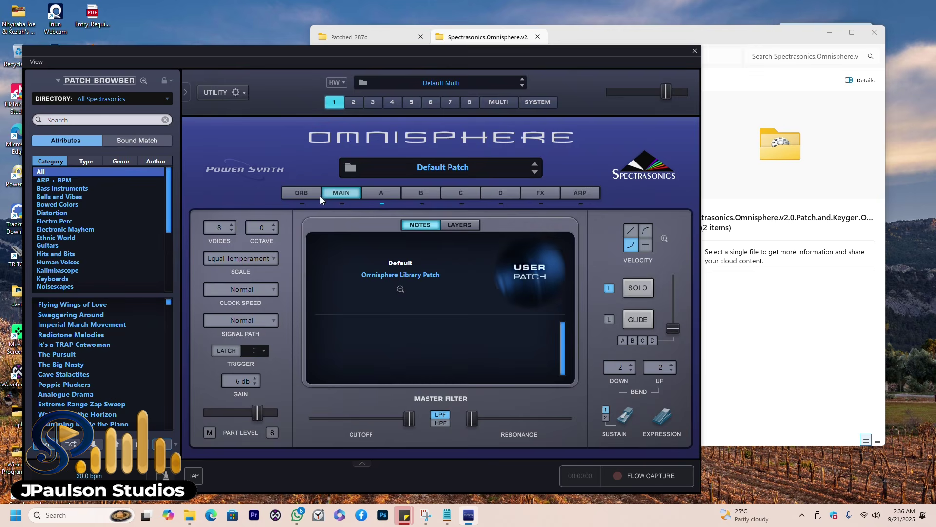
Step: Show the Multi mixer page and enlarge the Omnisphere interface with Magnify Window, keeping the whole window on screen
left_click(498, 103)
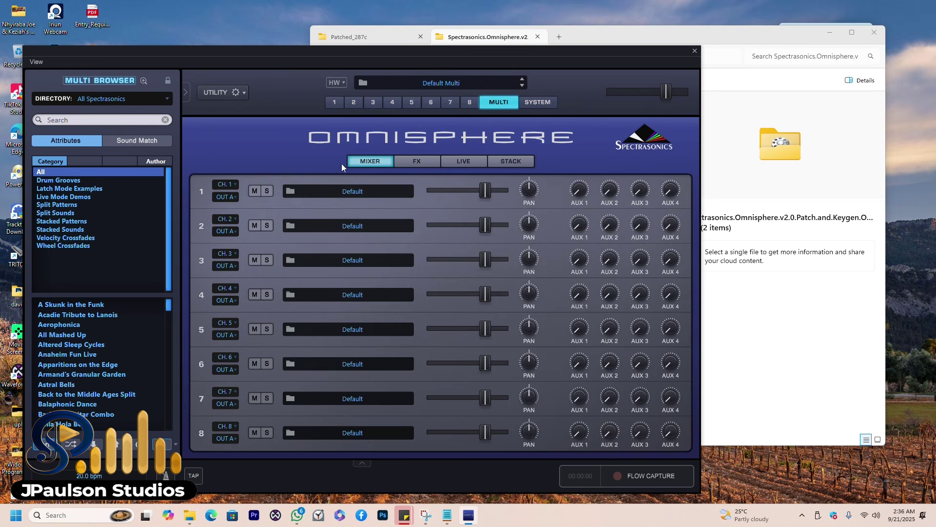
left_click(241, 94)
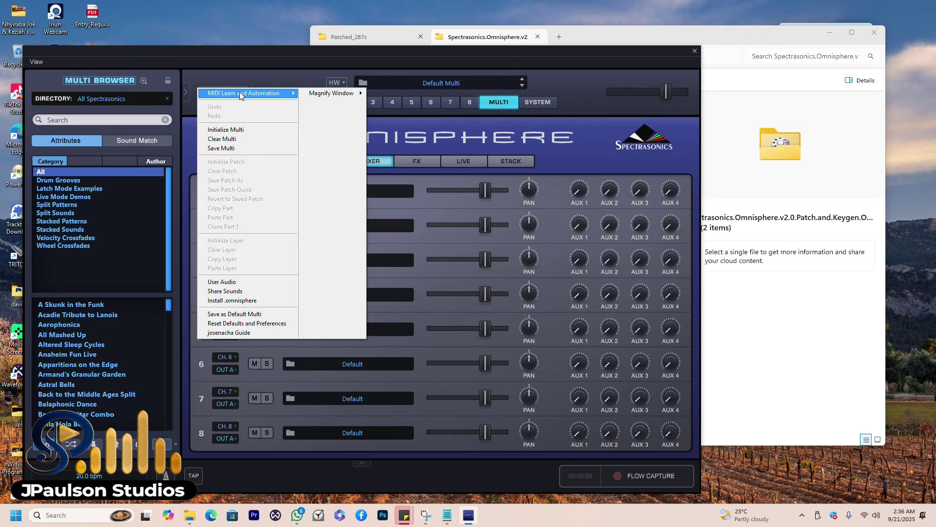
mouse_move(241, 94)
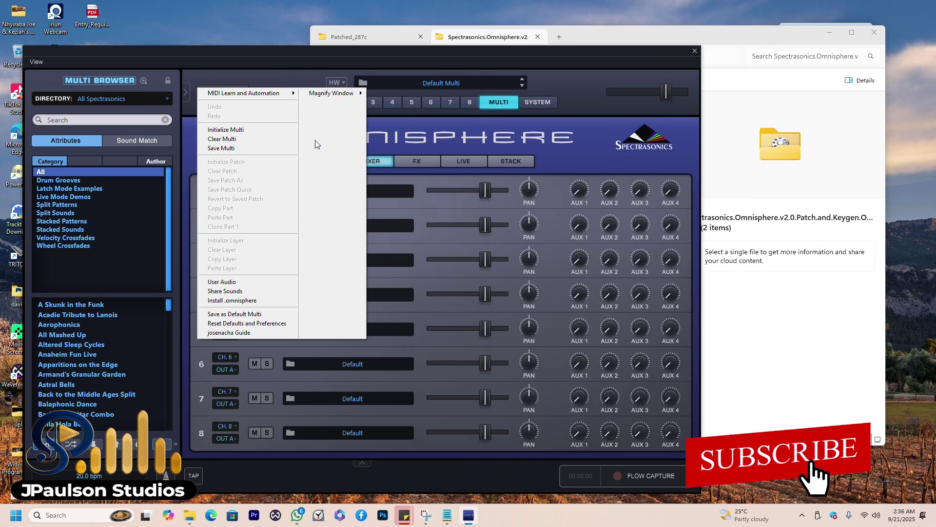
mouse_move(338, 96)
left_click(408, 146)
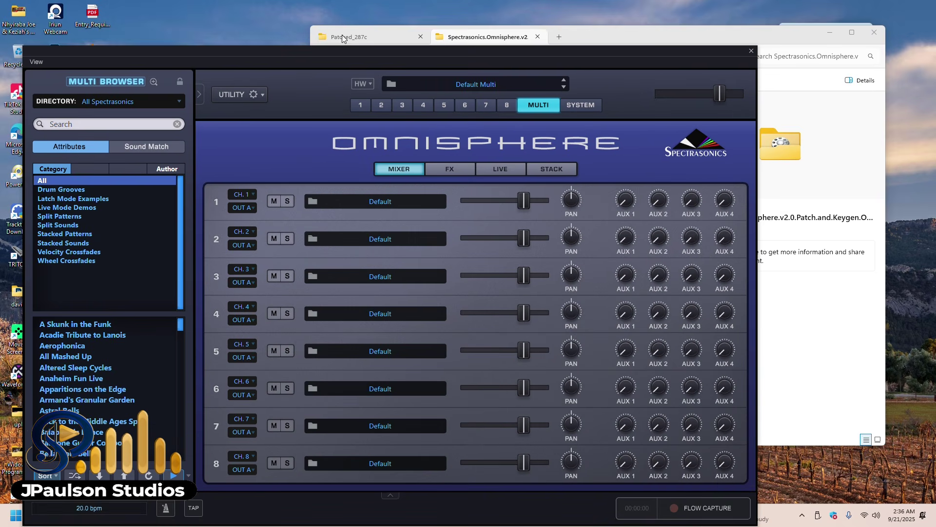
left_click_drag(342, 52, 336, 19)
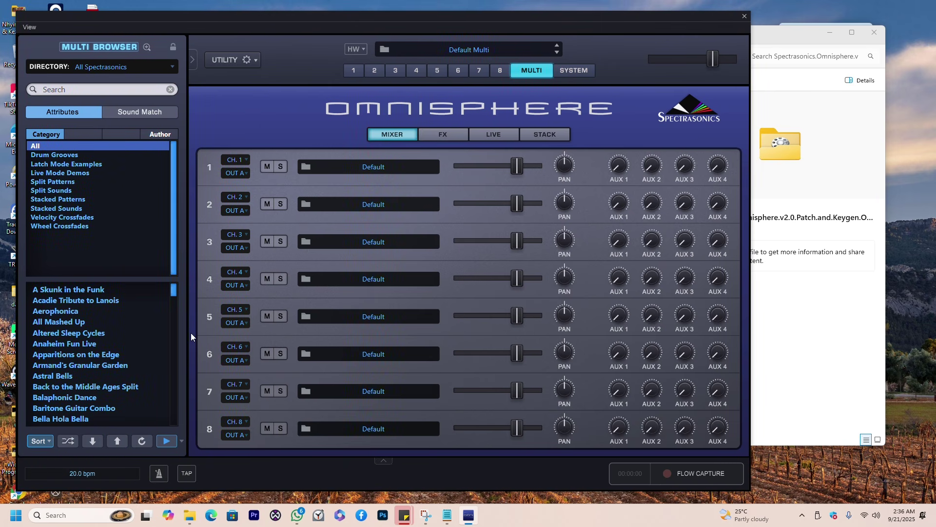
Step: Search the Patch Browser for "Glorious steel" and load the Glorious Steel patch into Part 1
left_click(403, 171)
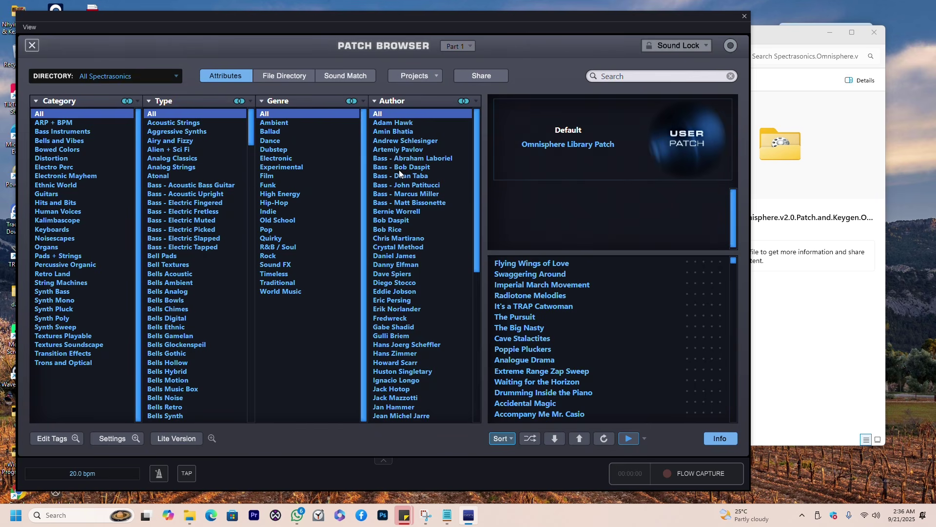
left_click(609, 77)
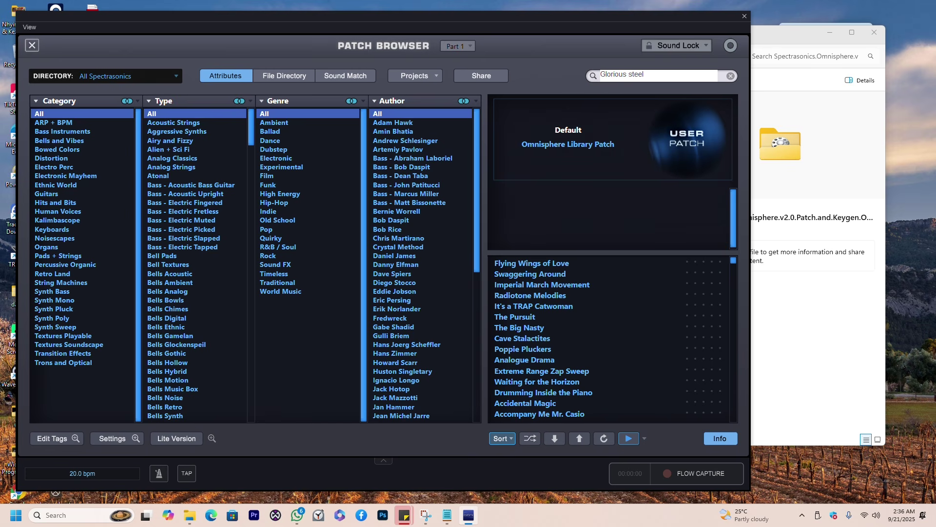
key("Return")
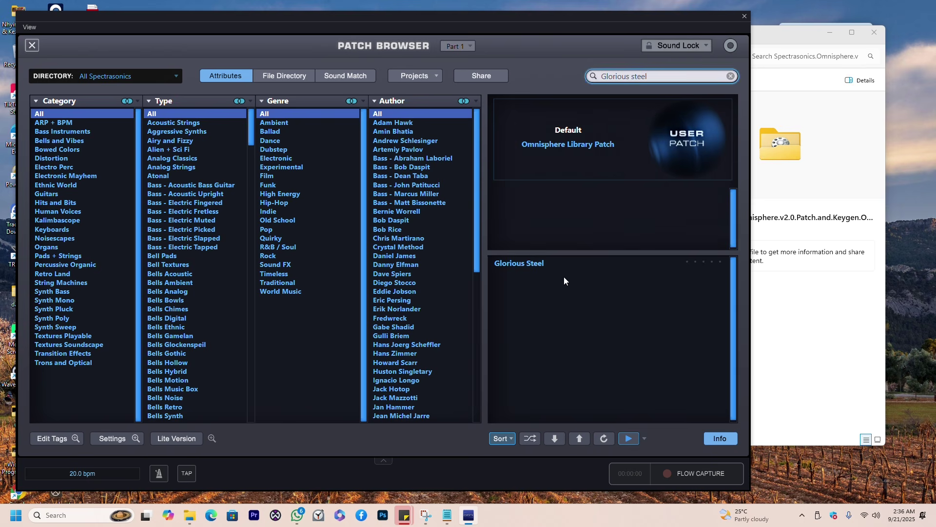
left_click(559, 266)
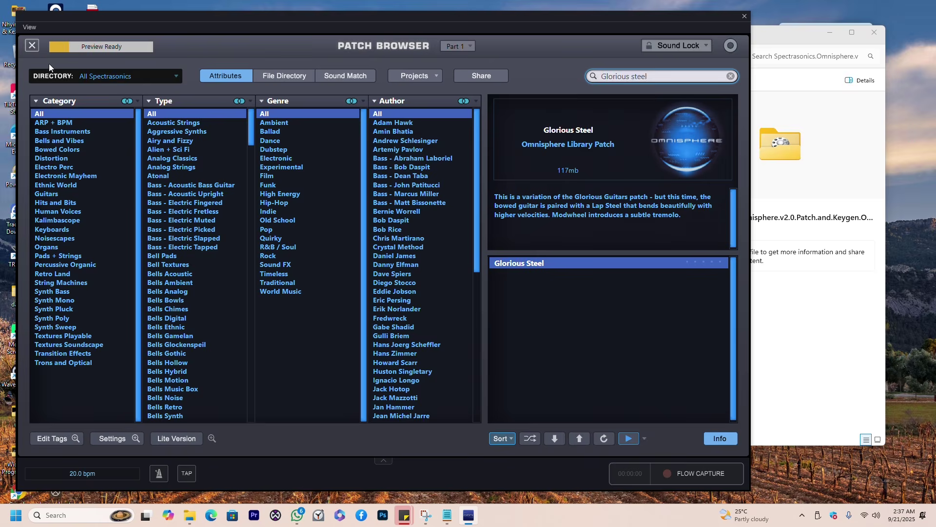
Step: Close the Patch Browser and look at the System settings page before returning to the Multi mixer
left_click(32, 45)
left_click(557, 71)
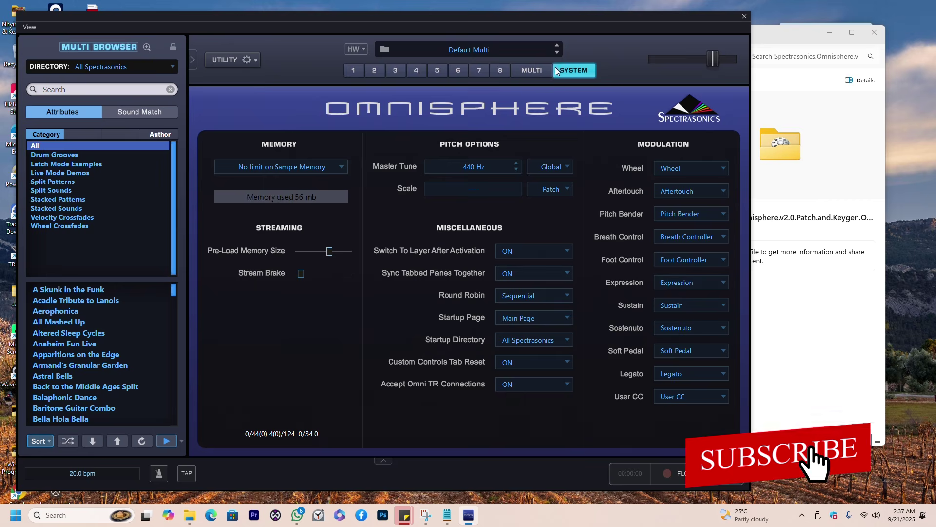
left_click(533, 72)
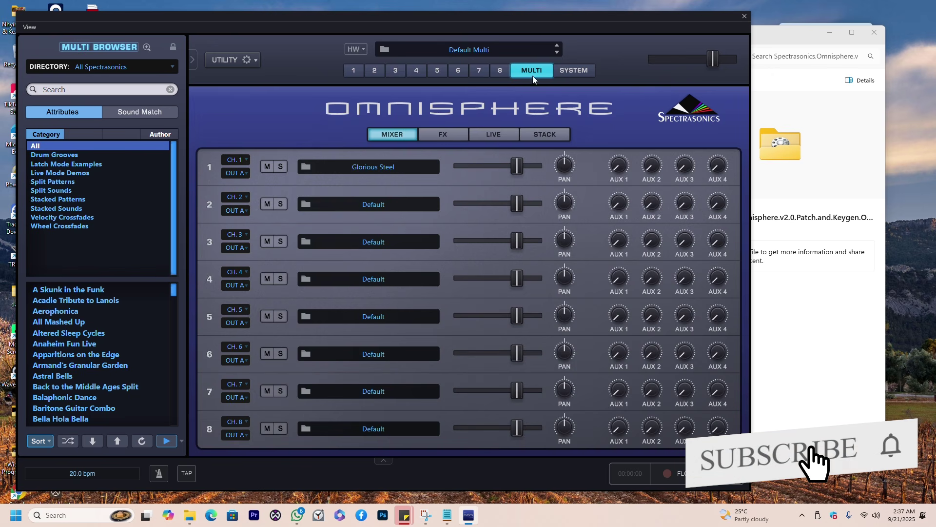
Step: Show the Multi's Stack page and expand the stack view to all eight parts
left_click(535, 136)
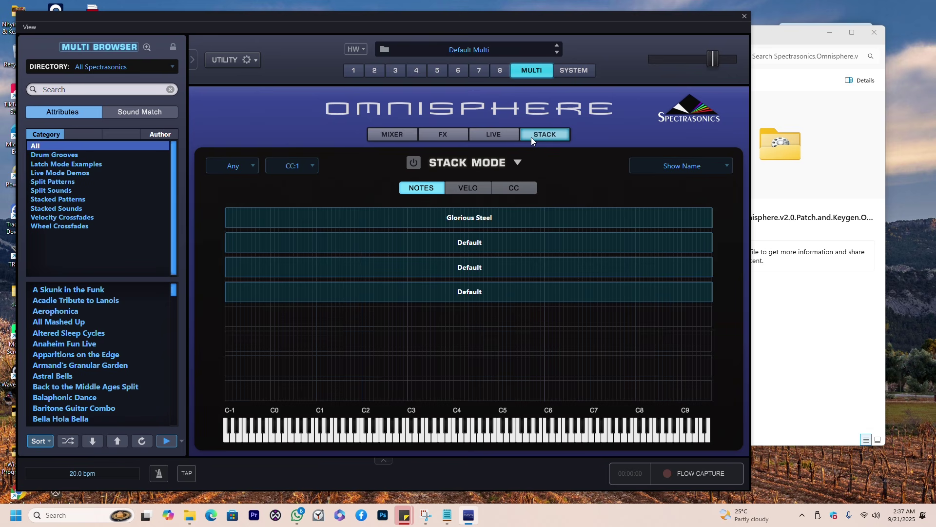
left_click(516, 163)
left_click(536, 190)
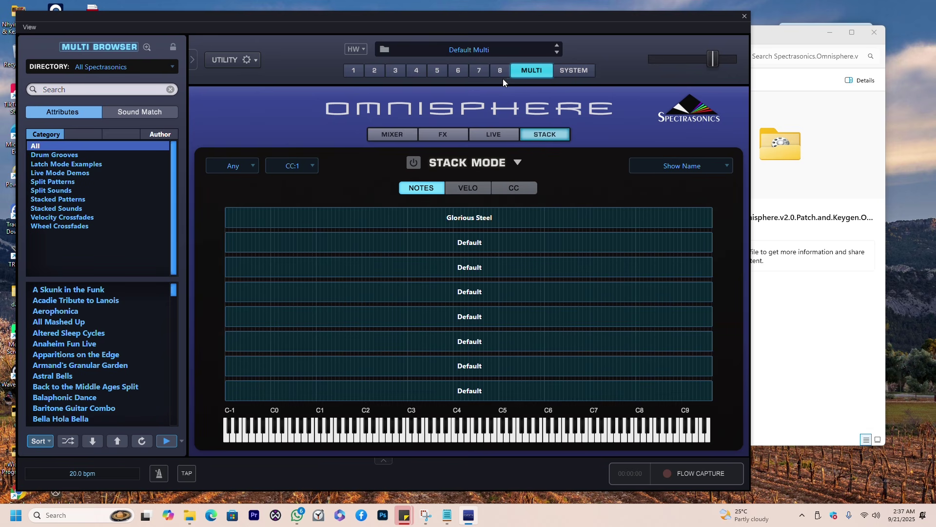
Step: Turn on Live Mode on the Multi's Live page and make Part 2 the active part
left_click(475, 134)
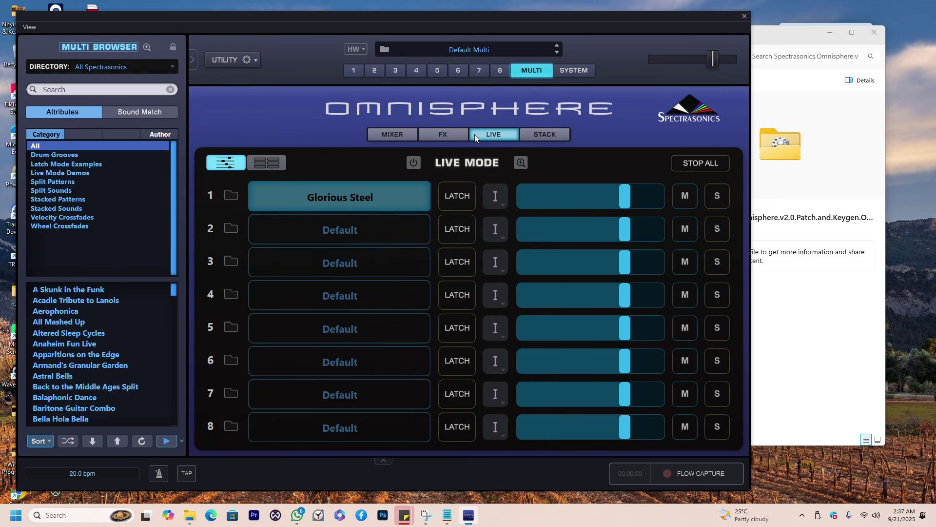
left_click(417, 163)
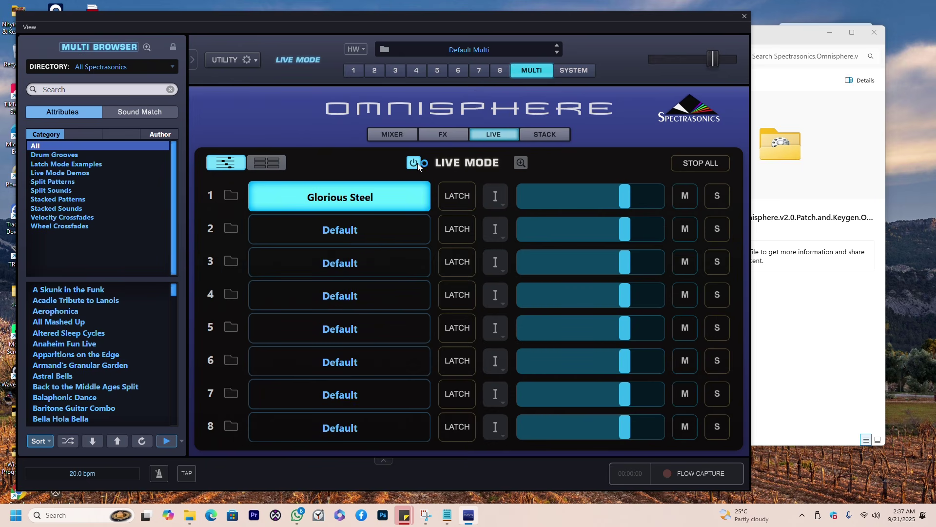
left_click(393, 231)
left_click(393, 230)
left_click(372, 231)
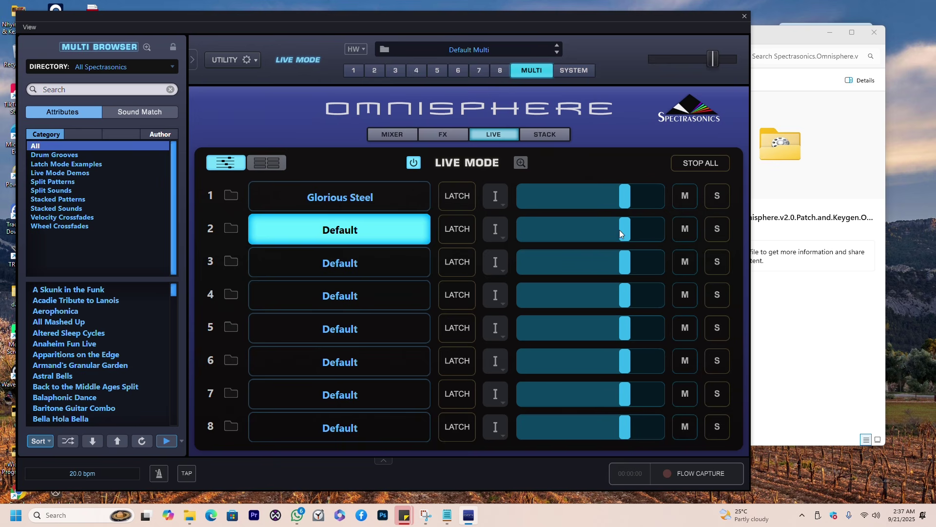
Step: Lower the levels of Parts 2, 3 and 4 in Live Mode and return to the Mixer page
left_click_drag(594, 232, 579, 232)
left_click(604, 262)
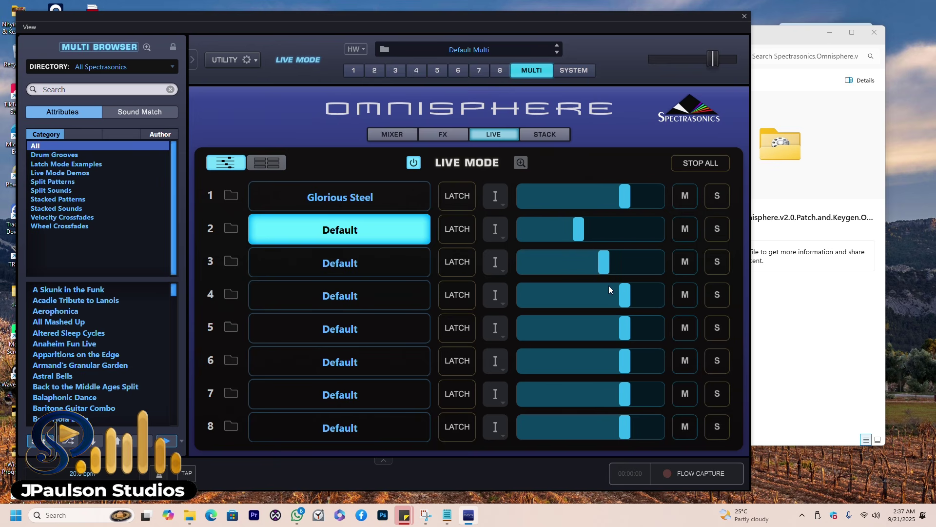
left_click(609, 299)
left_click_drag(609, 301, 607, 301)
left_click(387, 133)
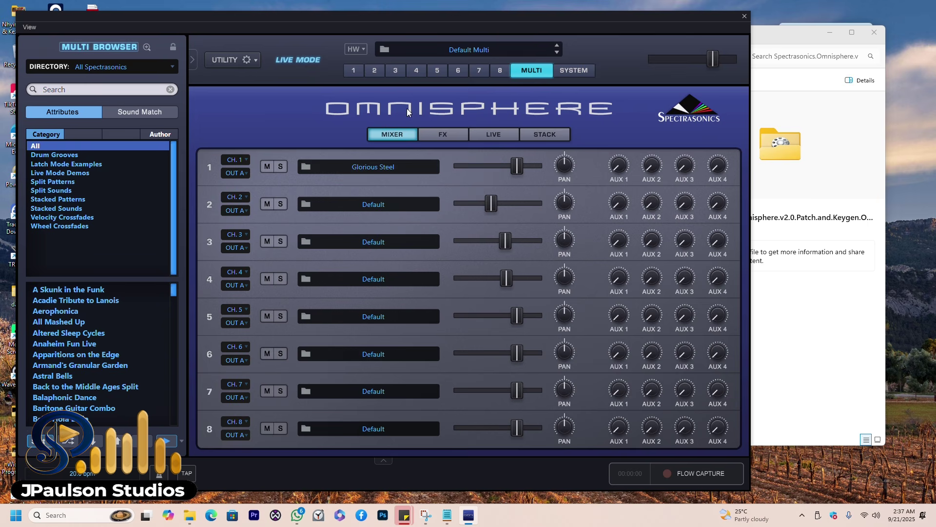
Step: Look at the patch pages of Part 1 and Part 3 and close the standalone Omnisphere
left_click(350, 70)
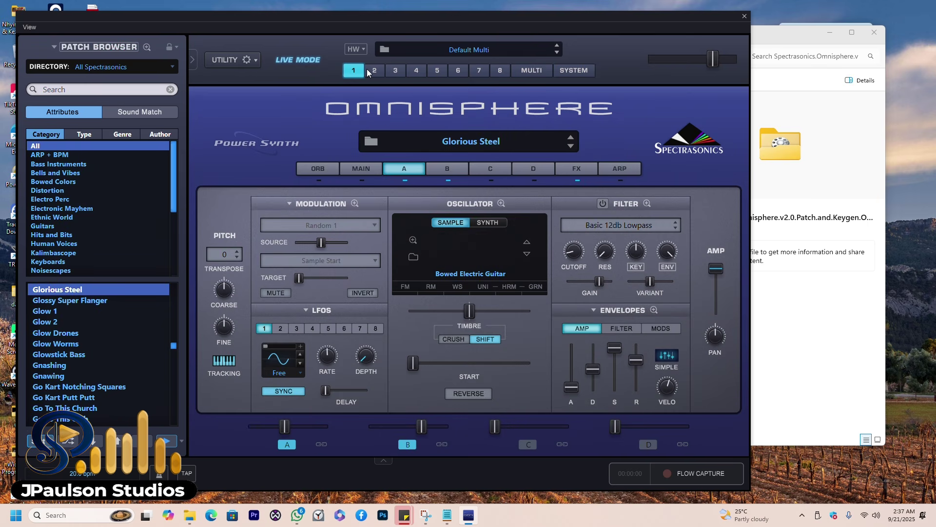
left_click(398, 71)
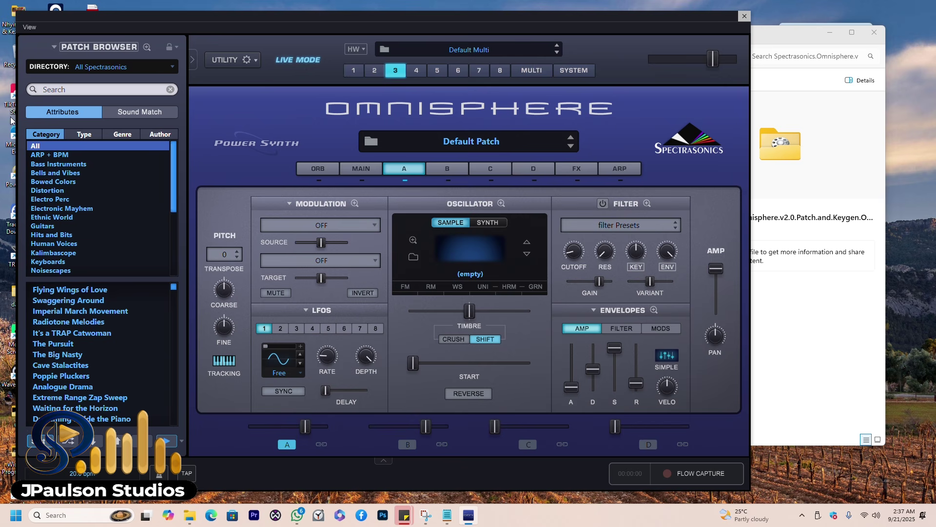
key("alt+F4")
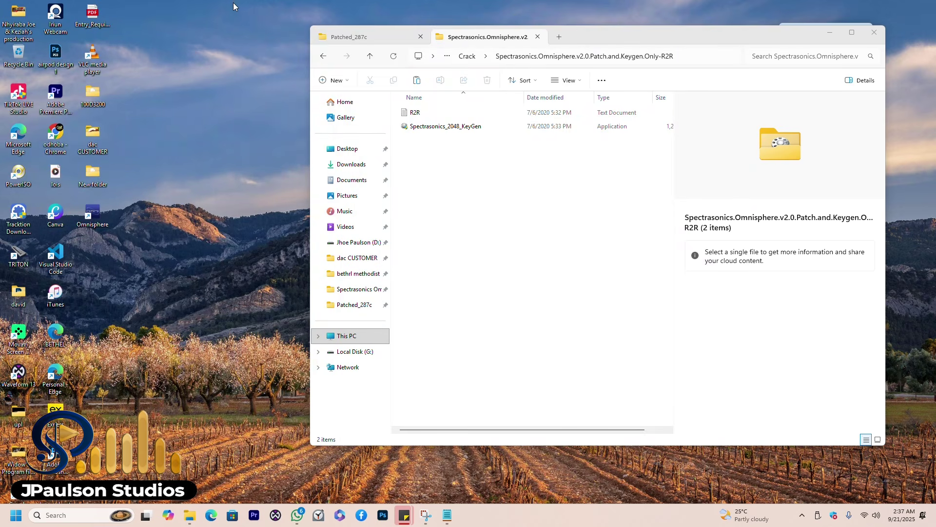
Step: Launch Waveform 13 from the desktop
right_click(233, 2)
left_click(270, 70)
double_click(18, 376)
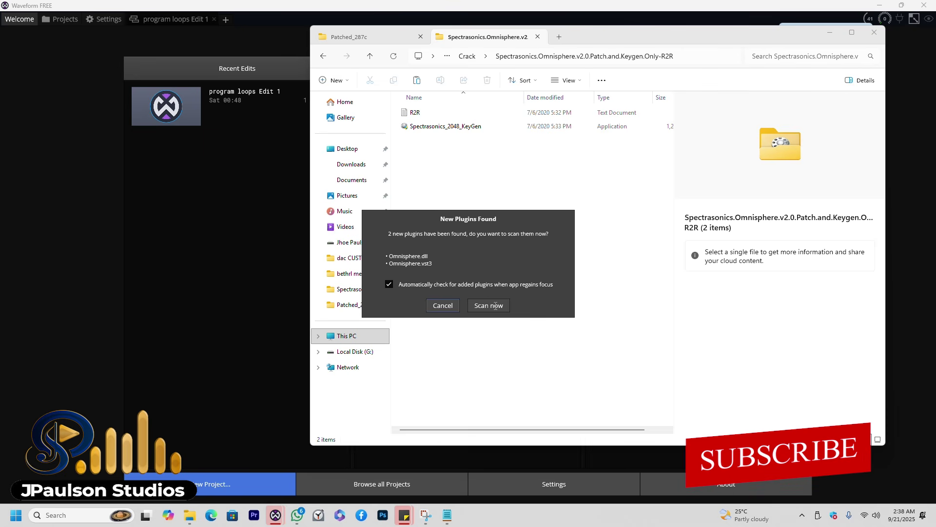
Step: Scan the newly found Omnisphere.dll and Omnisphere.vst3 plug-ins into Waveform and bring its main window to the front
left_click(495, 305)
left_click(504, 292)
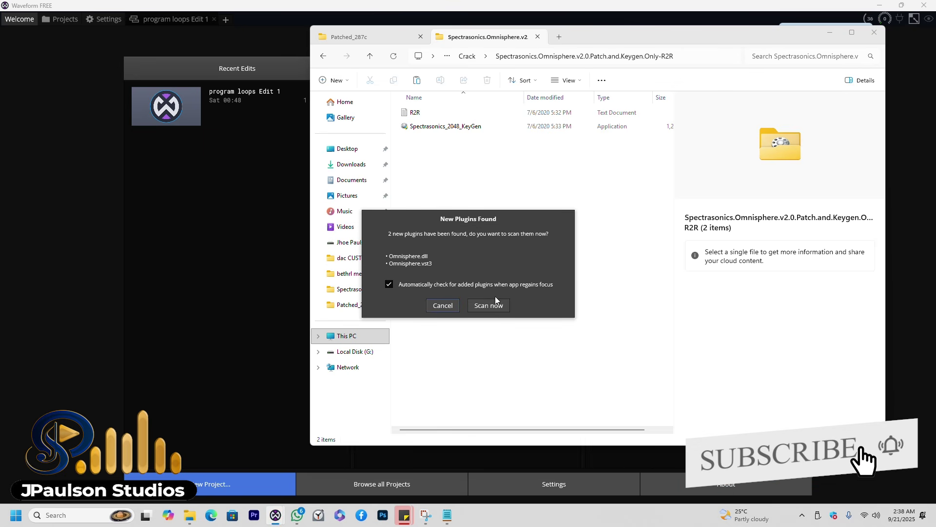
left_click(488, 304)
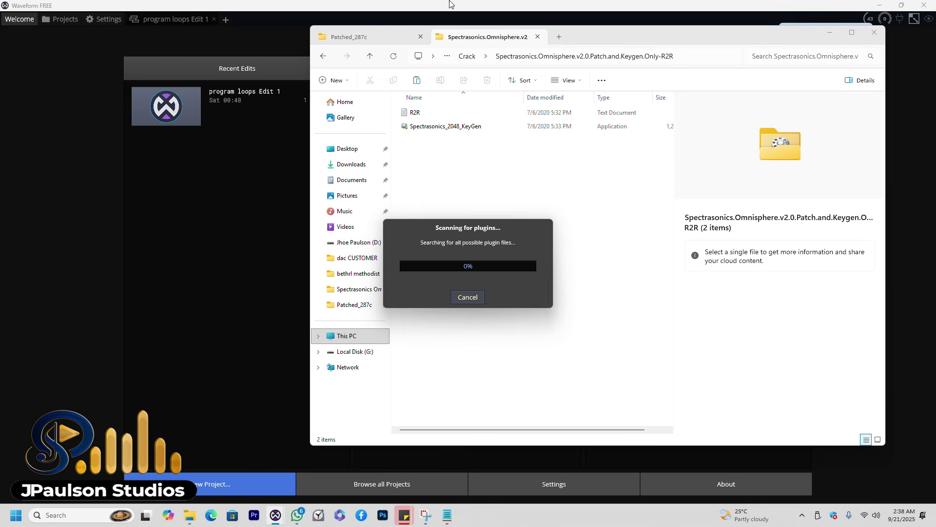
left_click(131, 170)
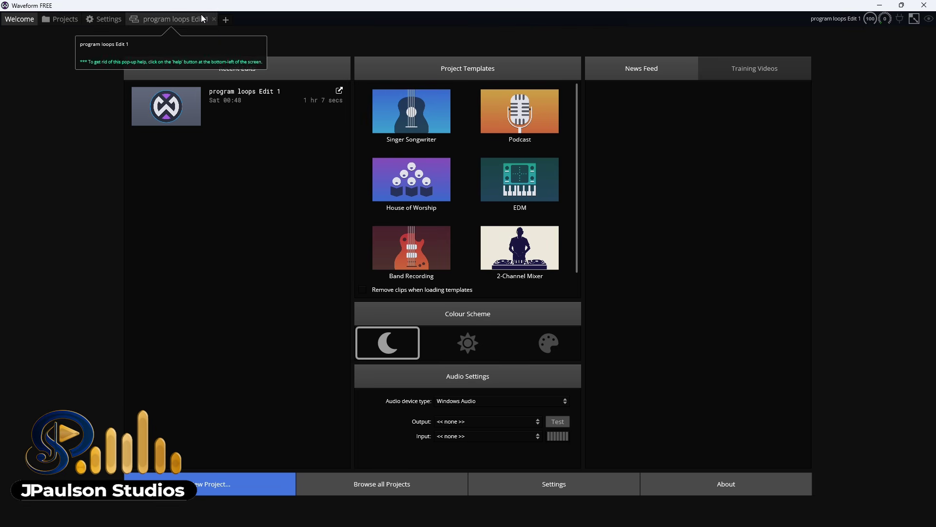
Step: Create a new project named "Try" with the Default template in the Documents folder
left_click(226, 19)
left_click(254, 30)
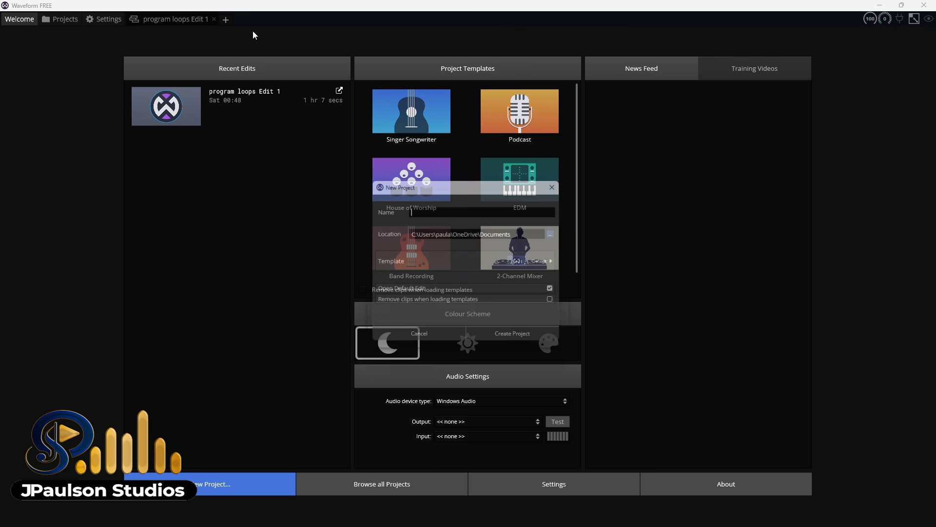
type("Trial")
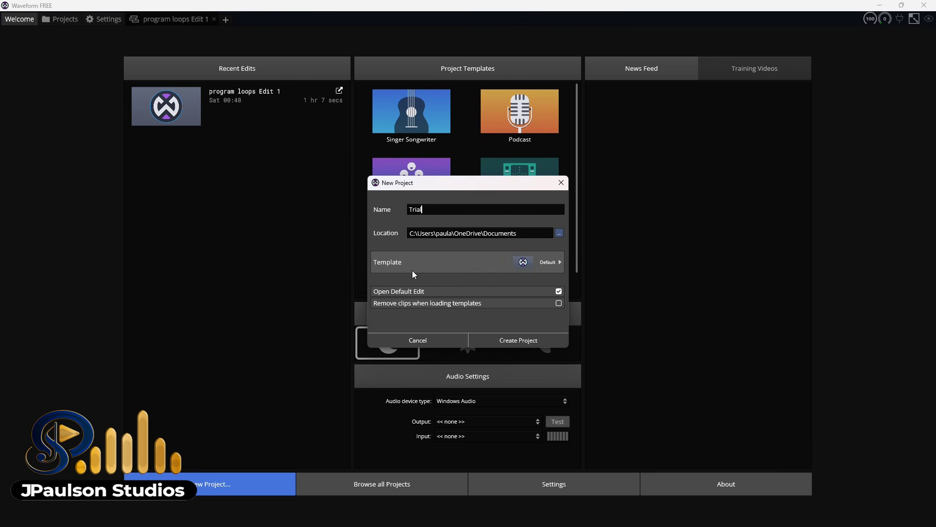
key("BackSpace")
key("BackSpace")
key("BackSpace")
key("BackSpace")
type("ry")
key("Return")
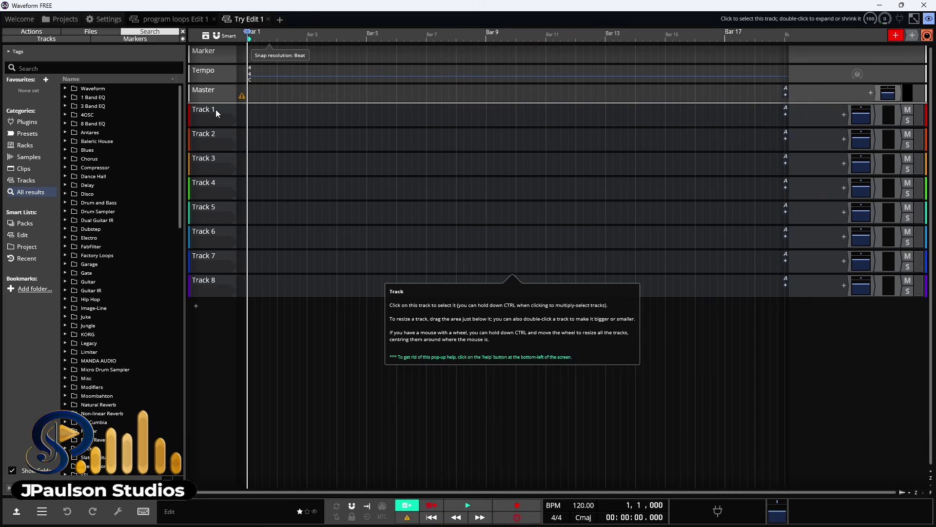
Step: Add the second Omnisphere entry from the Spectrasonics folder to Track 1 as a single plug-in
left_click(216, 111)
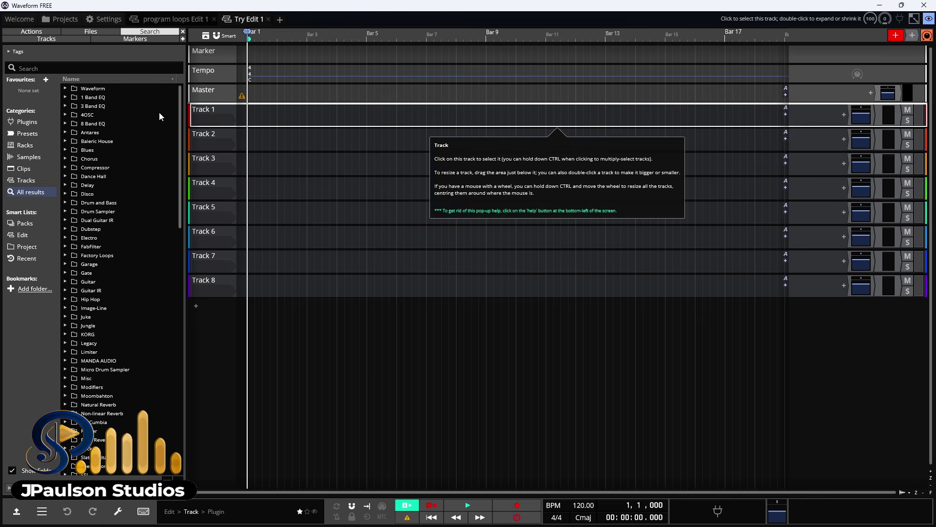
scroll(92, 429, "down", 4)
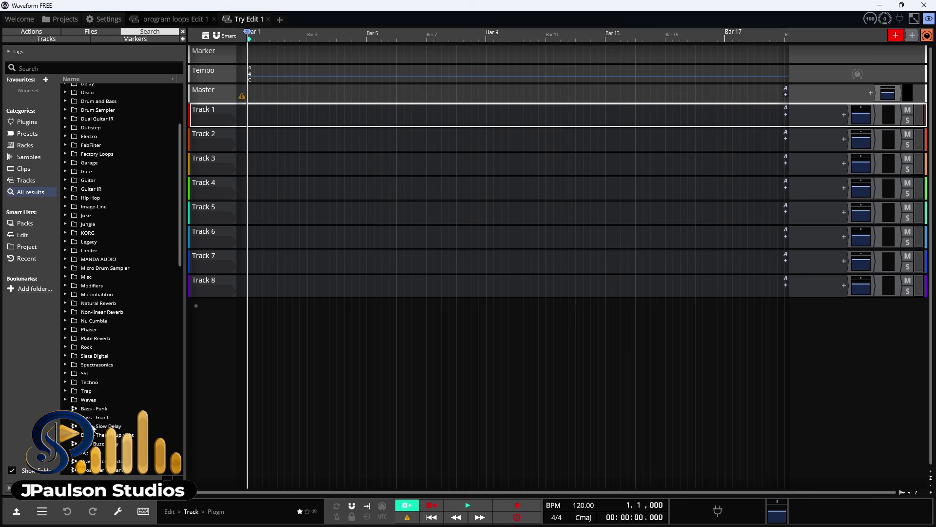
left_click(66, 364)
left_click(103, 381)
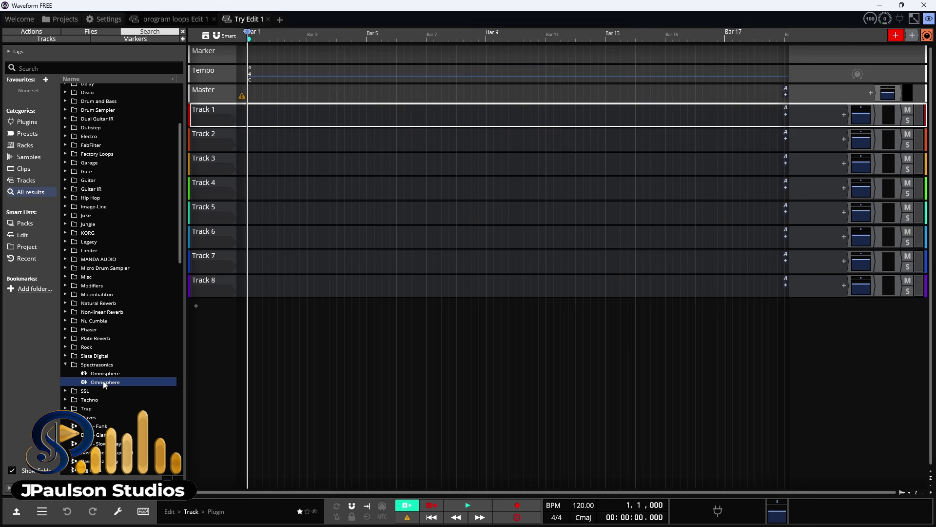
left_click_drag(104, 386, 833, 84)
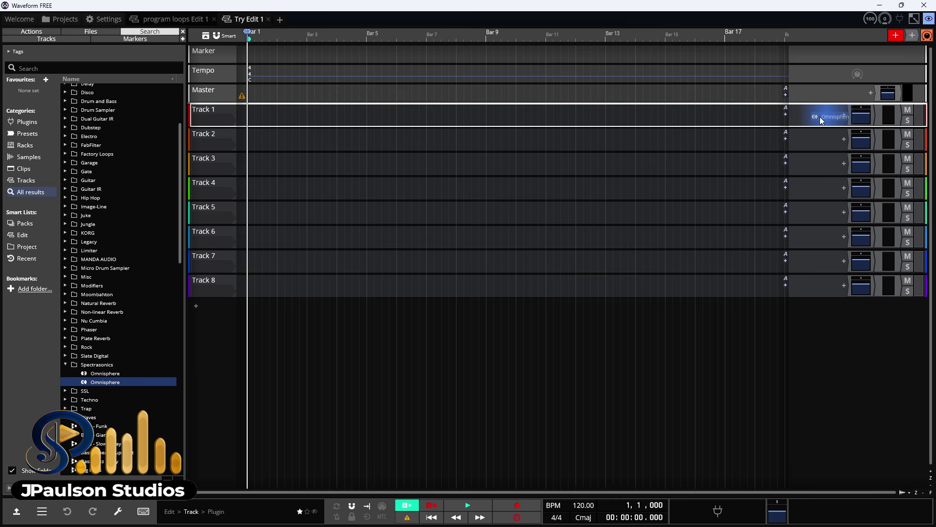
left_click_drag(822, 120, 822, 120)
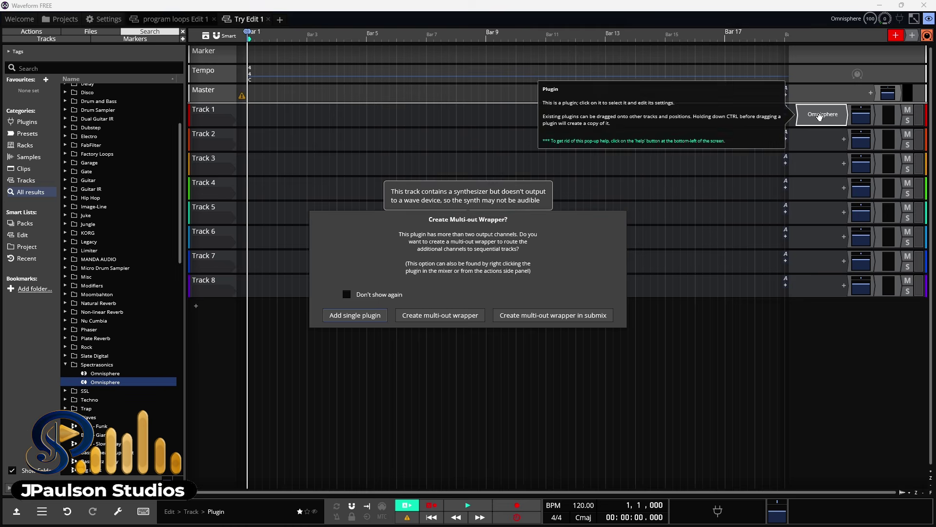
left_click(360, 314)
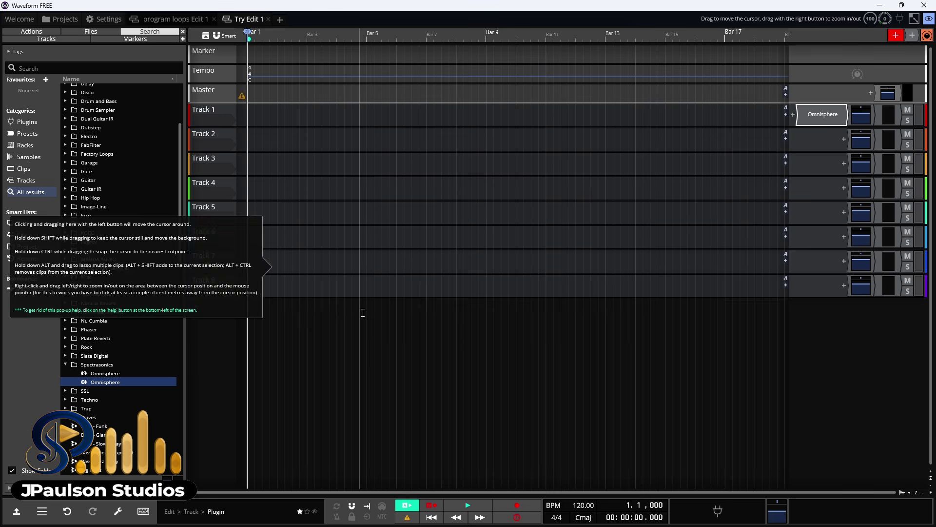
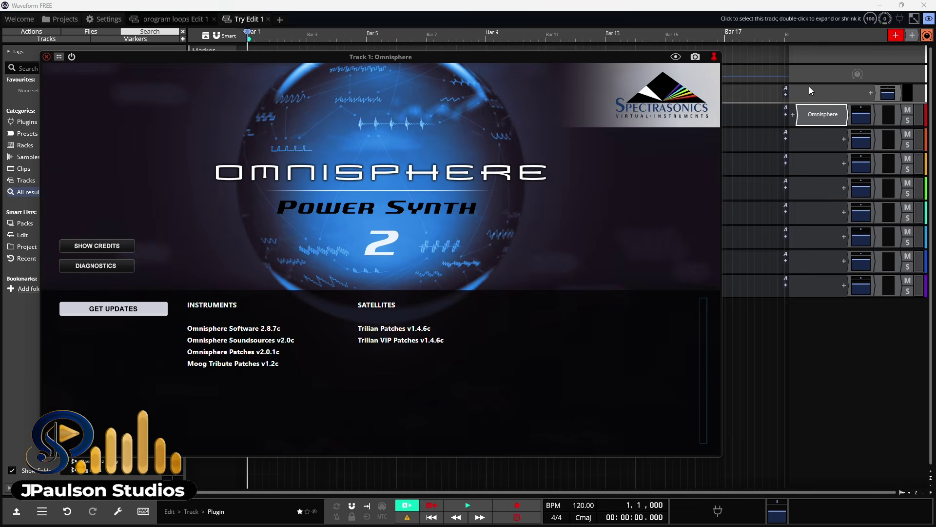
Step: Open Omnisphere's main interface from its splash screen and look through the Multi's Stack, Live, FX and Mixer pages and the System settings
left_click(540, 301)
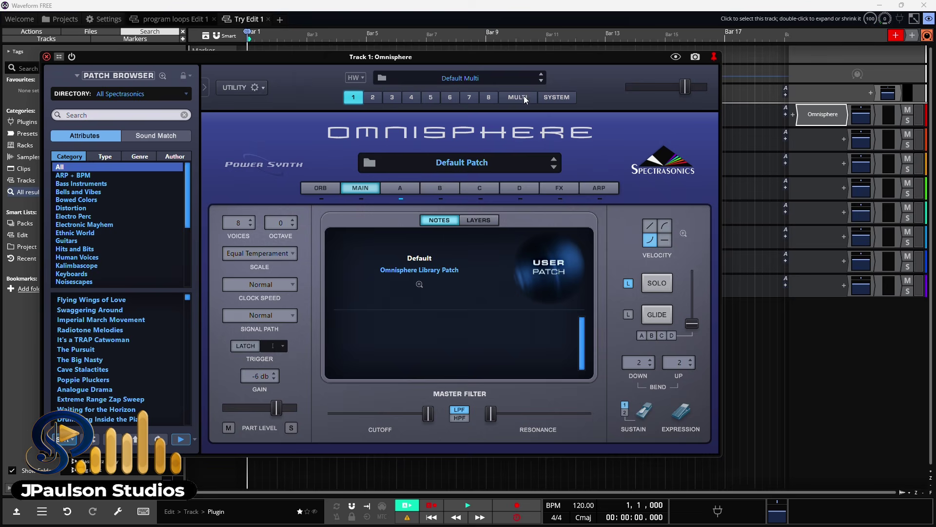
left_click(528, 102)
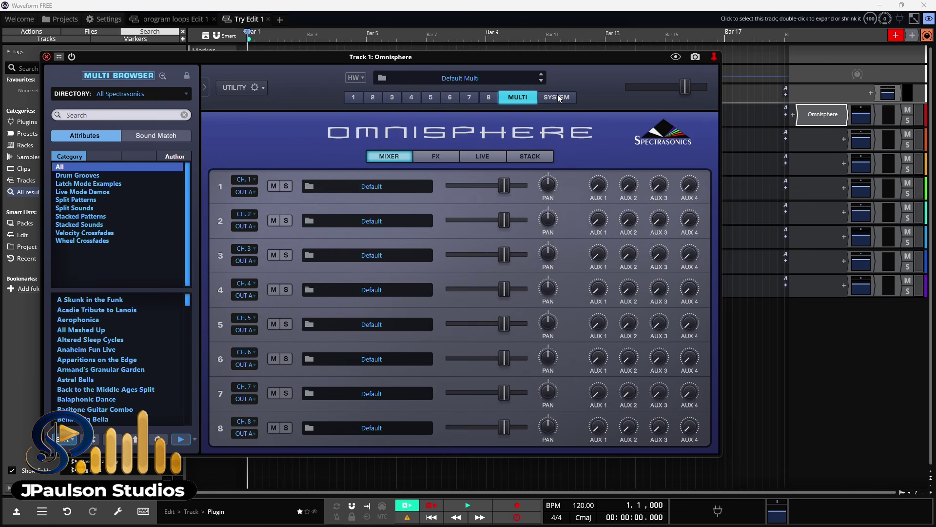
left_click(546, 155)
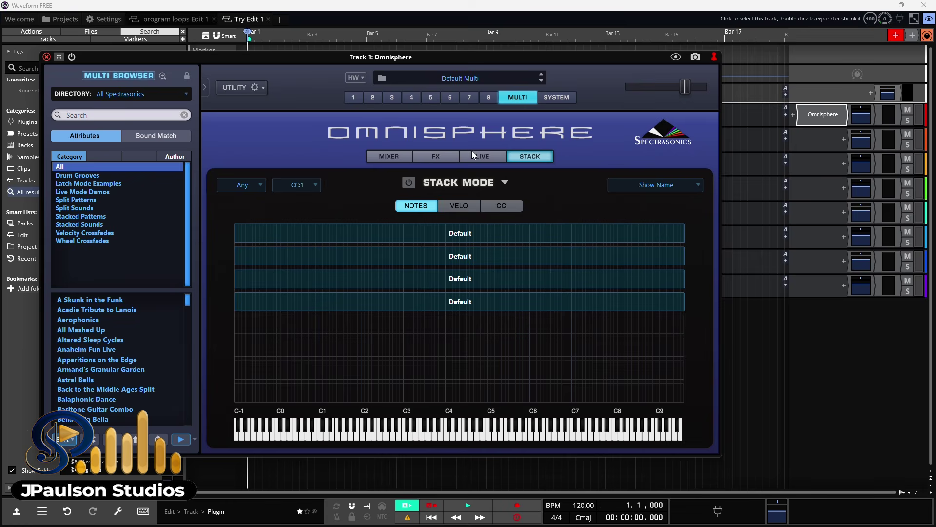
left_click(469, 154)
left_click(432, 155)
left_click(399, 155)
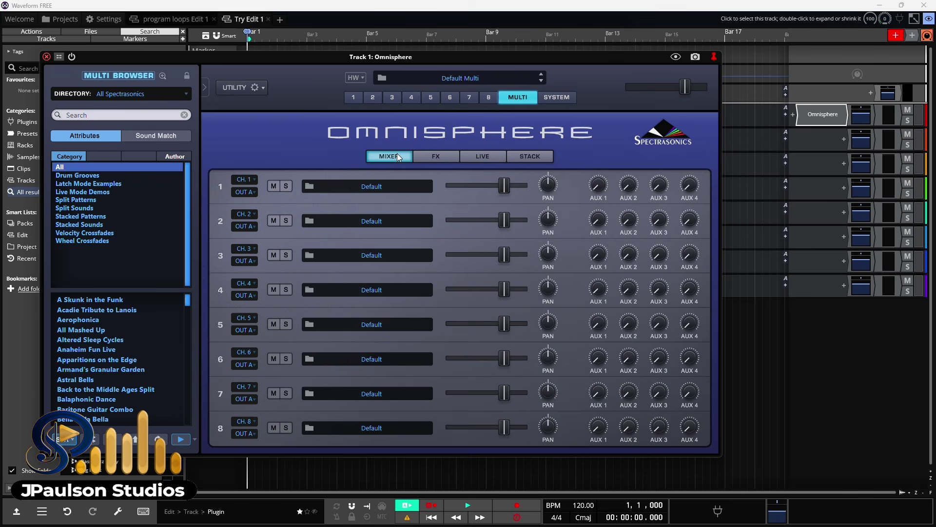
left_click(557, 98)
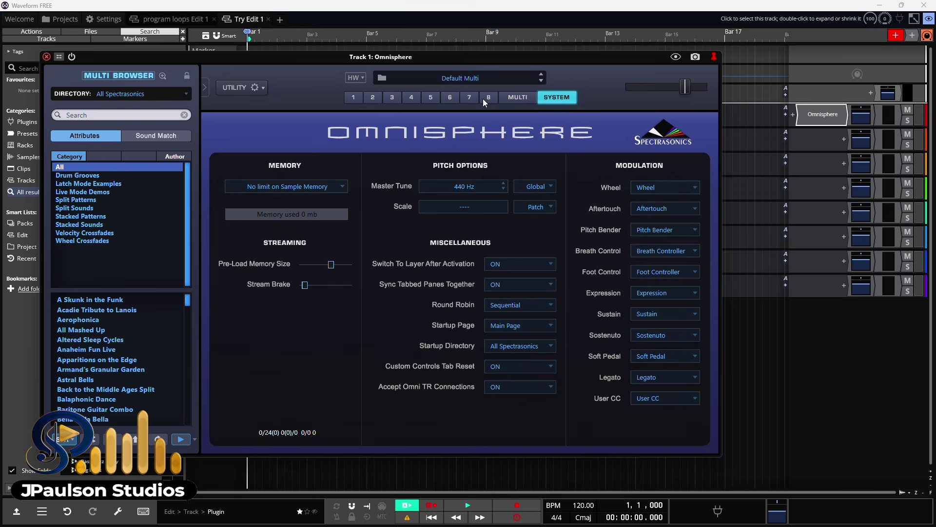
Step: Return to the Multi's Stack page in the Track 1 plug-in and expand it to all eight parts
left_click(503, 98)
left_click(481, 157)
left_click(530, 157)
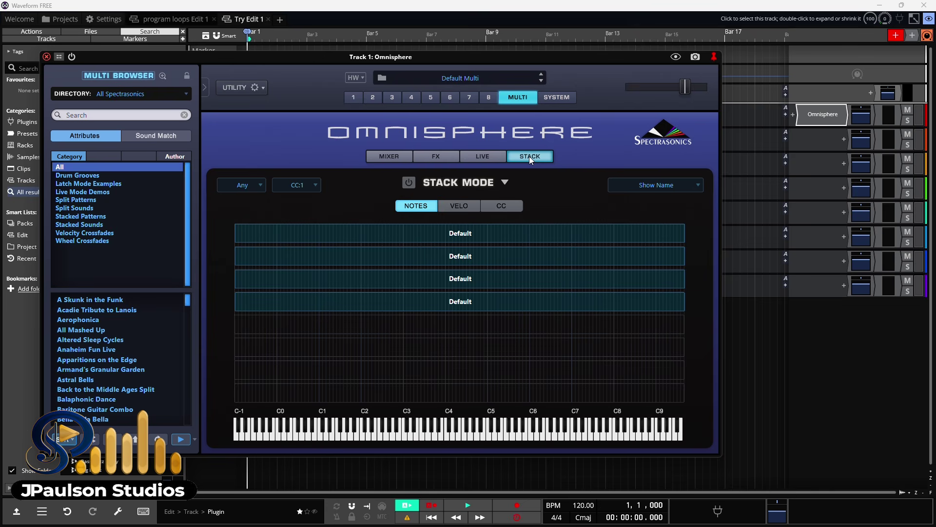
left_click(502, 181)
left_click(517, 212)
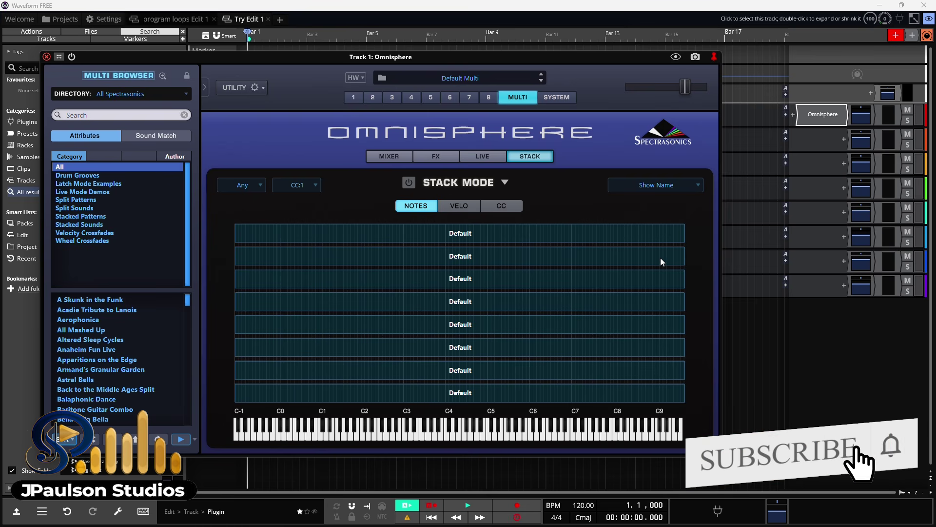
Step: Set Stack note ranges: Part 2 fading out from about C3 to C5, Part 3 fading in from about C4 to C5, Part 5 ending near C9
left_click_drag(658, 256, 598, 258)
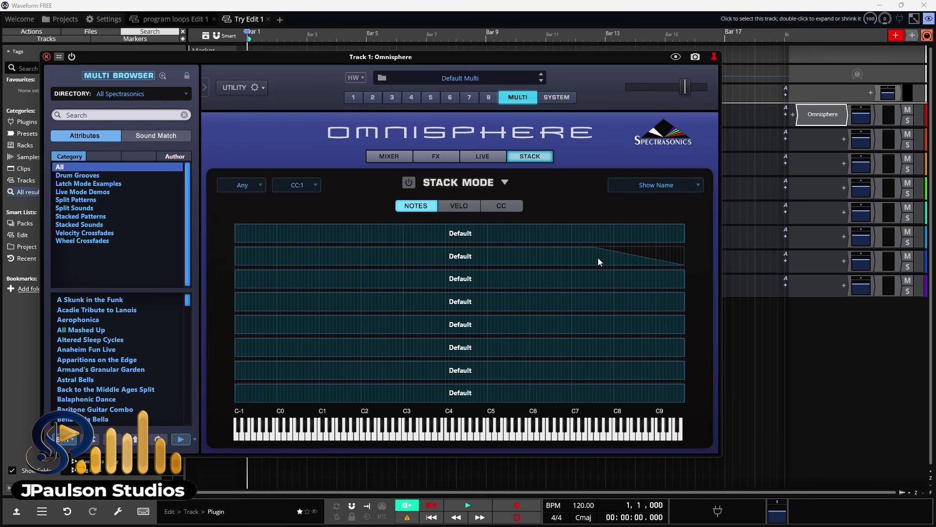
left_click_drag(672, 265, 490, 265)
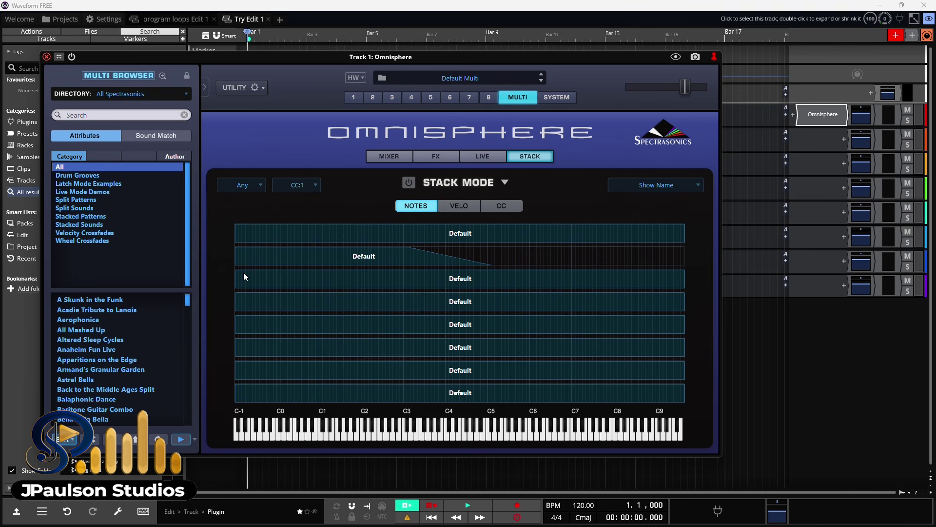
left_click_drag(273, 281, 481, 288)
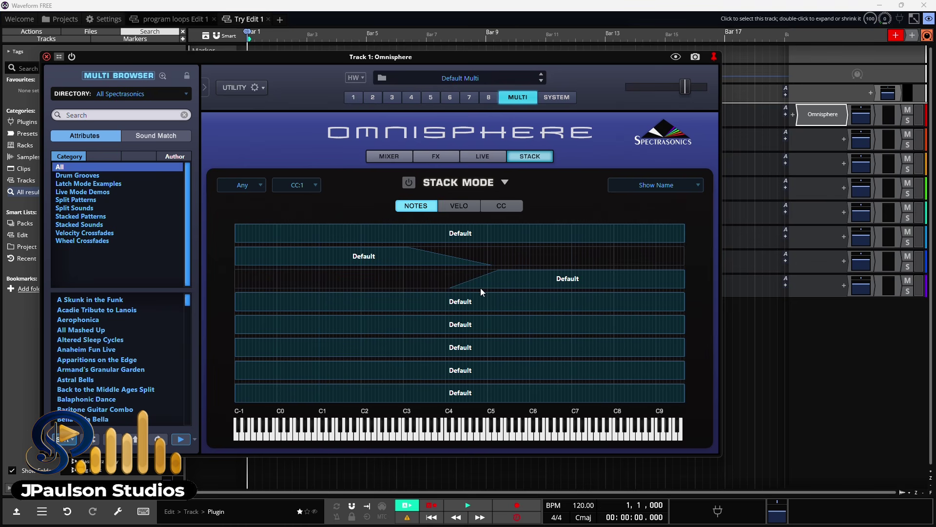
left_click_drag(462, 325, 438, 335)
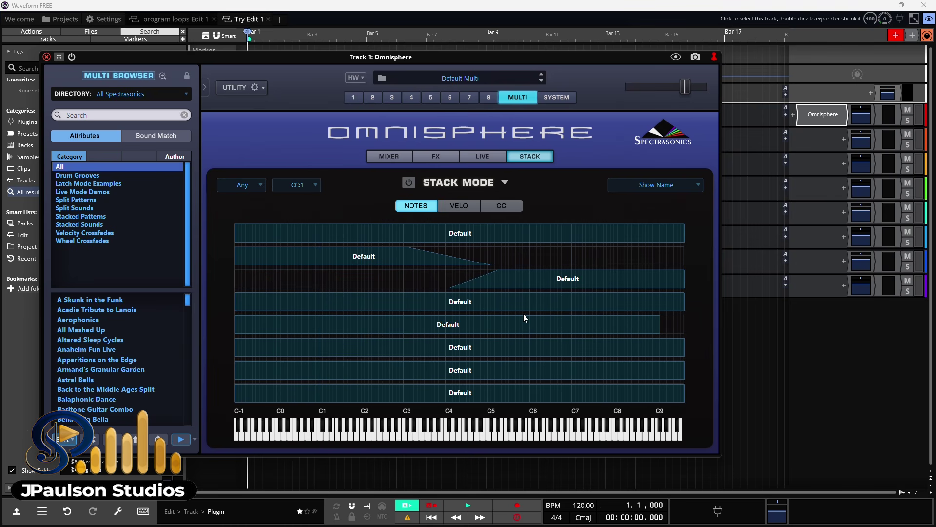
Step: Set further Stack note ranges: Part 5 ending near F4, Part 6 starting near A5, Part 7 starting near C1, Part 8 ending near E7
left_click_drag(519, 323, 379, 337)
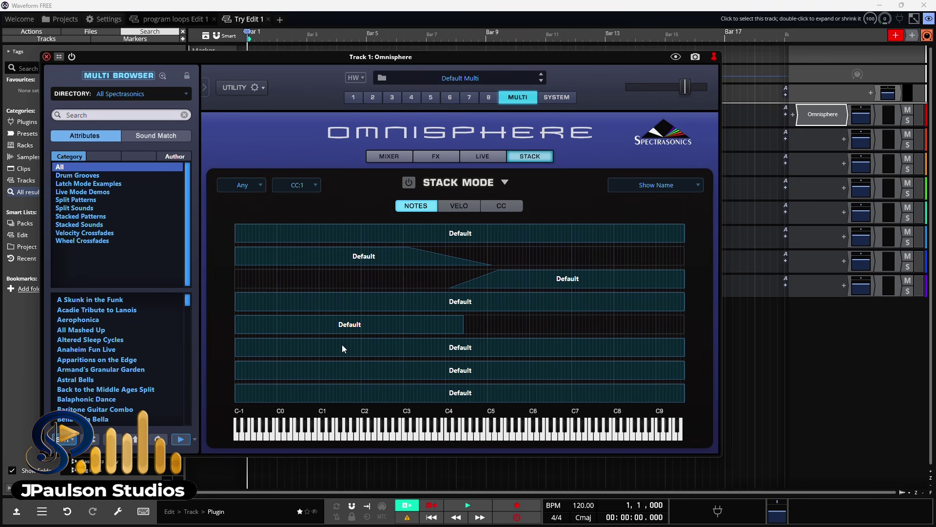
left_click_drag(342, 345, 629, 345)
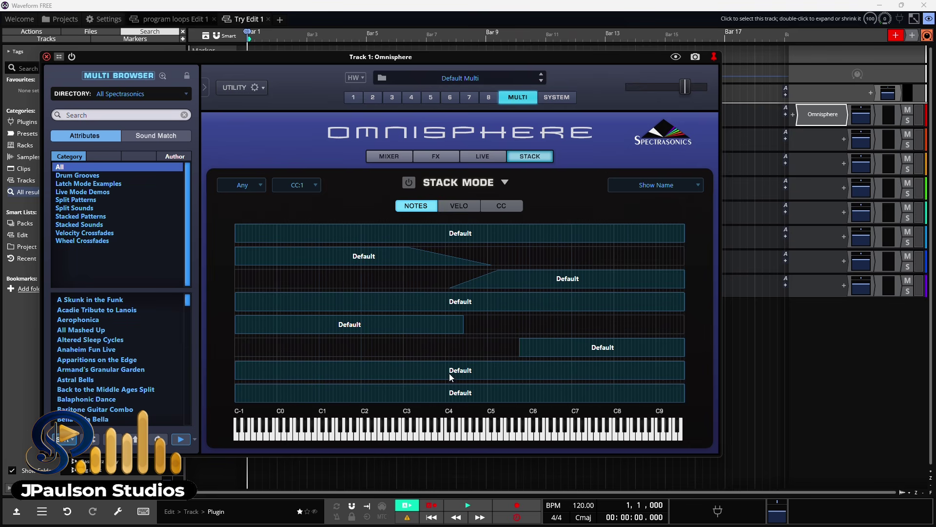
left_click_drag(449, 373, 428, 396)
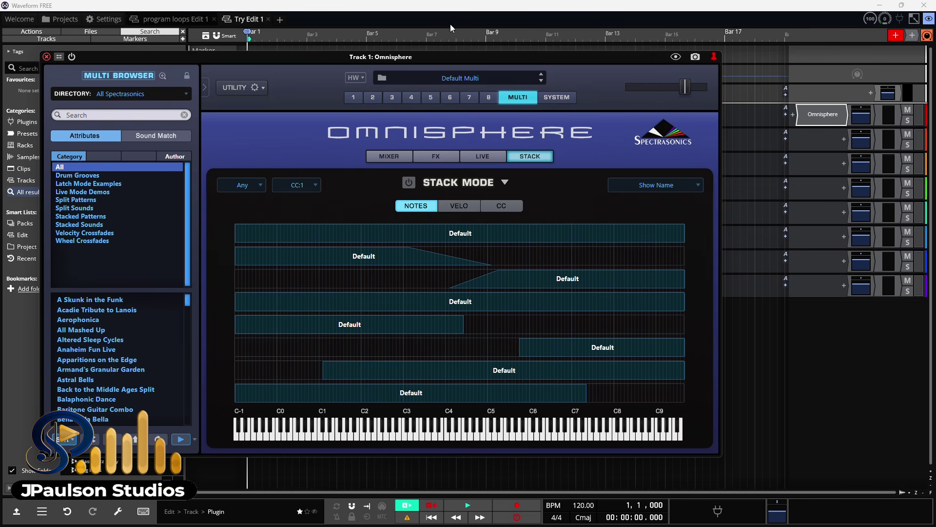
Step: Close the Omnisphere plug-in window and the open File Explorer window, and refresh the desktop
left_click(48, 56)
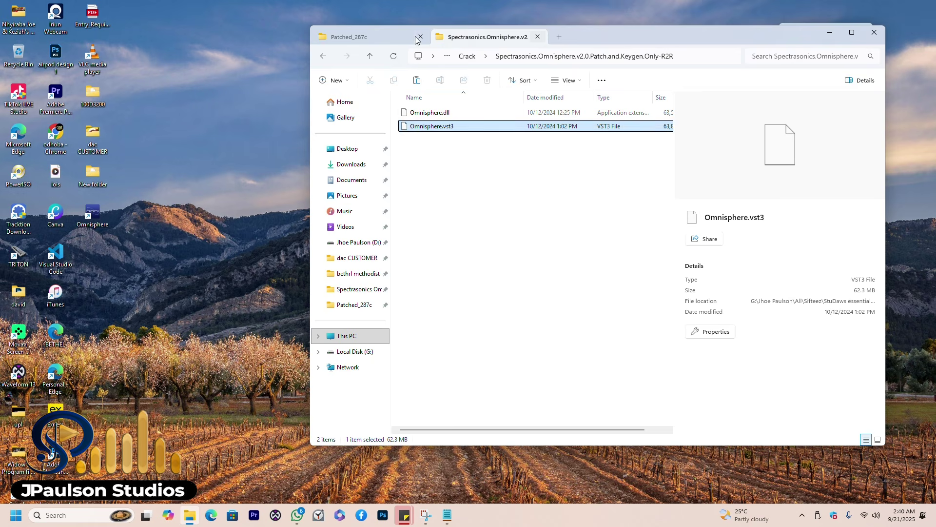
key("alt+F4")
right_click(55, 117)
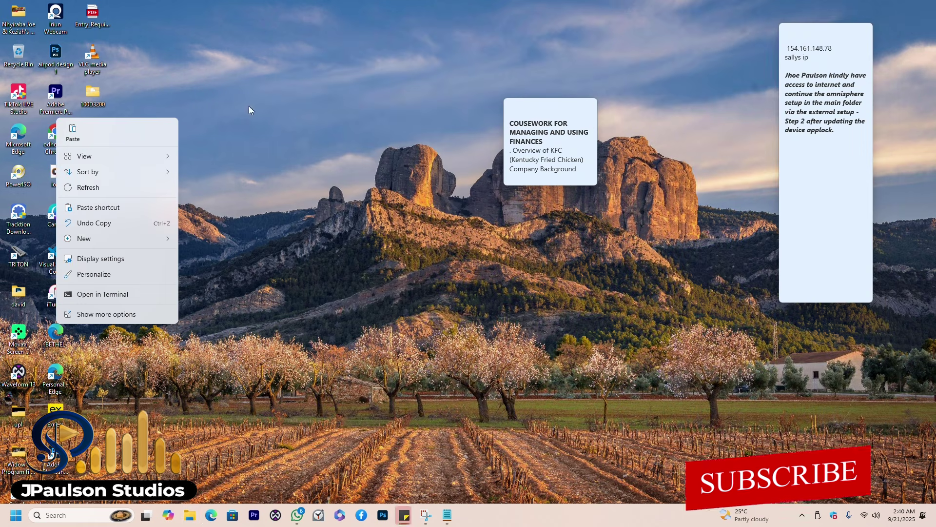
right_click(279, 71)
right_click(283, 66)
left_click(313, 136)
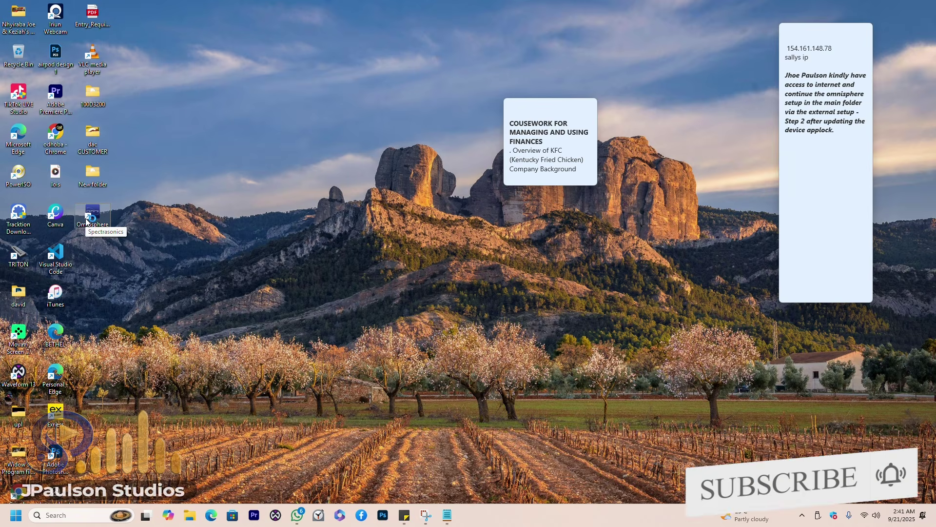
Step: Launch the standalone Omnisphere from its desktop shortcut, dismiss the Trilian library notice, and open the main interface from the splash screen
double_click(87, 221)
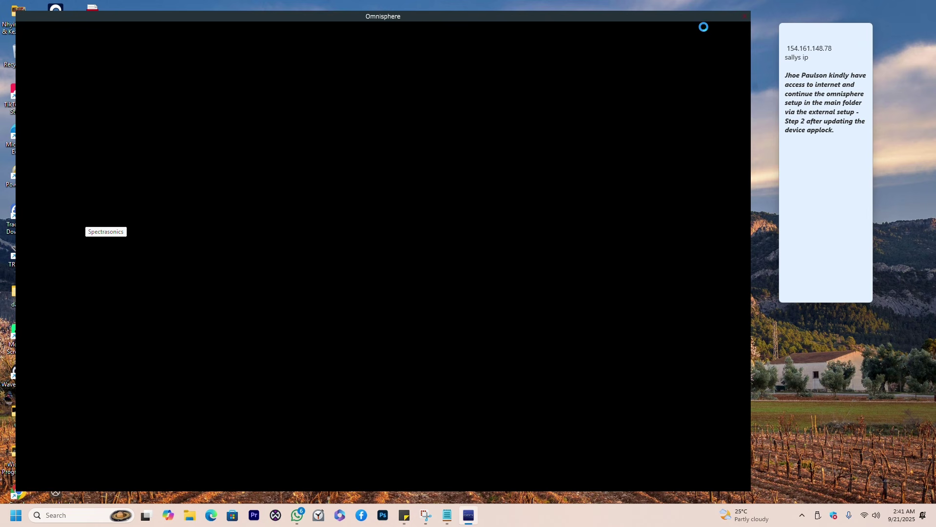
right_click(716, 3)
left_click(742, 63)
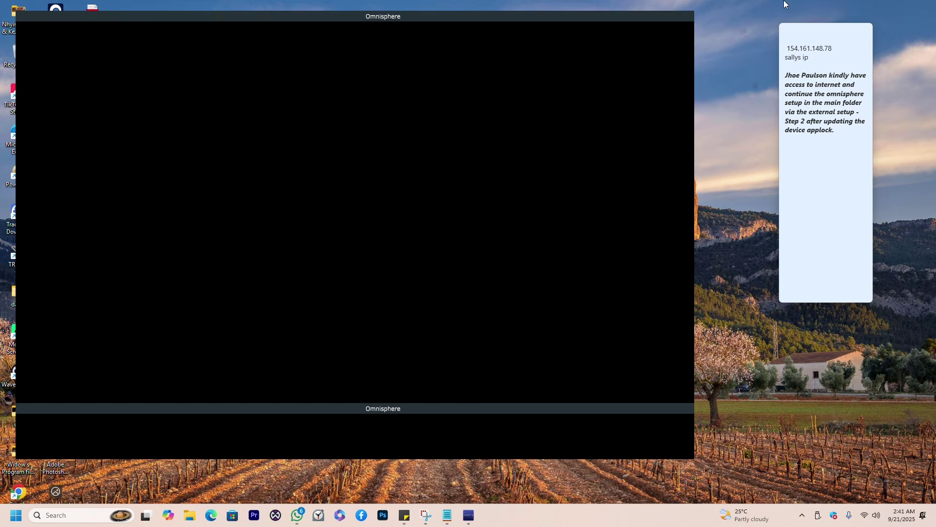
right_click(781, 4)
left_click(800, 69)
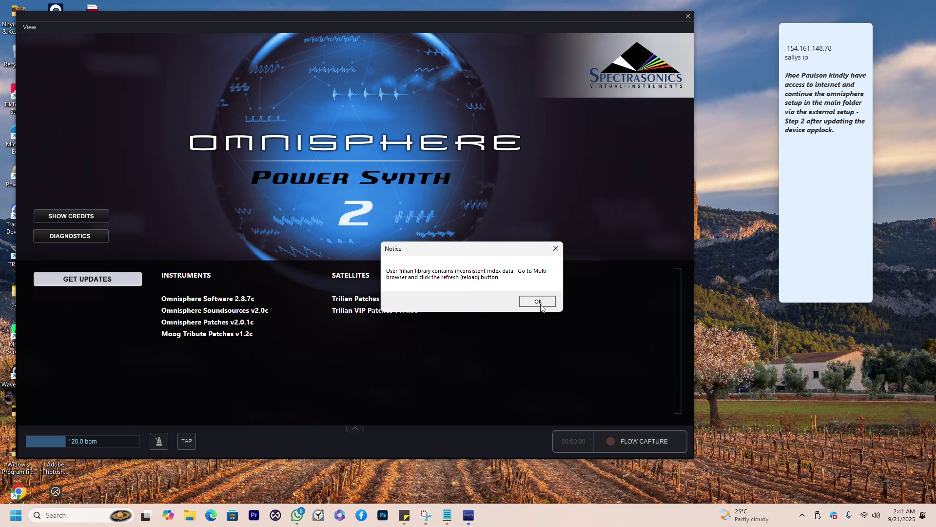
left_click(538, 301)
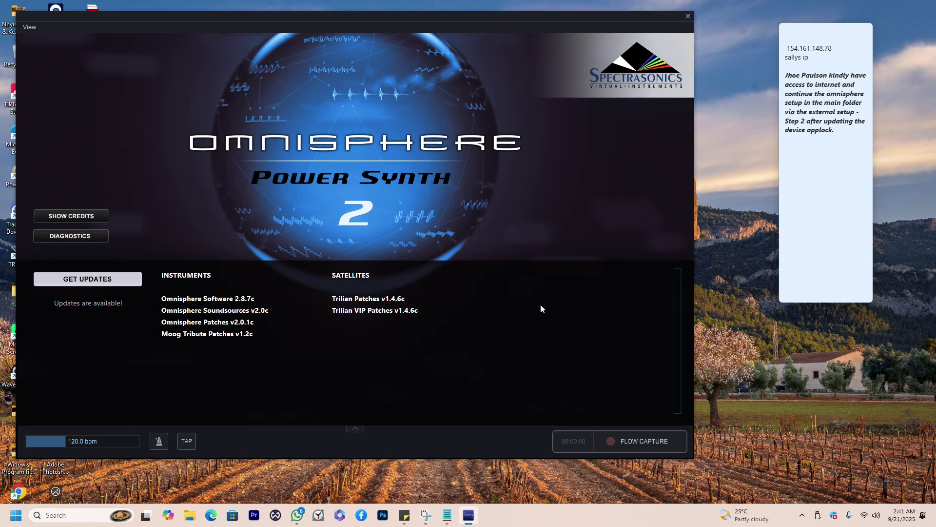
left_click(445, 152)
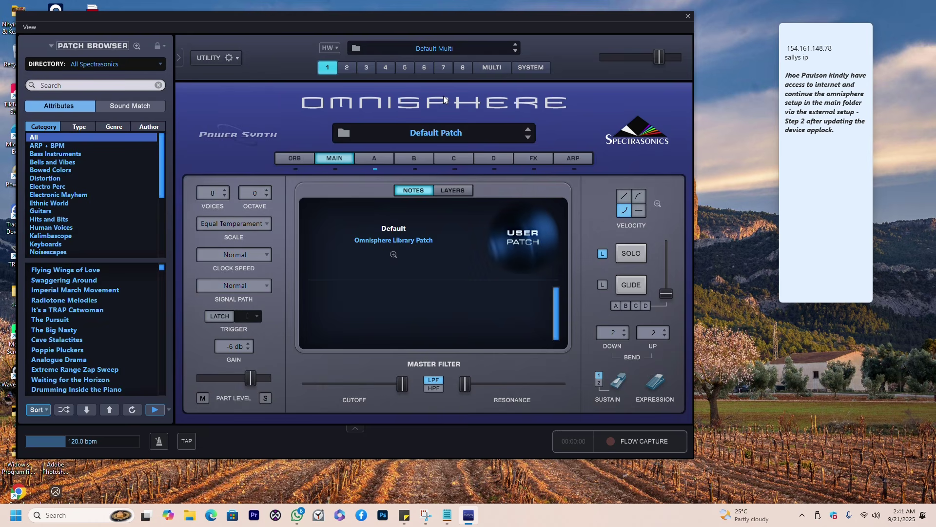